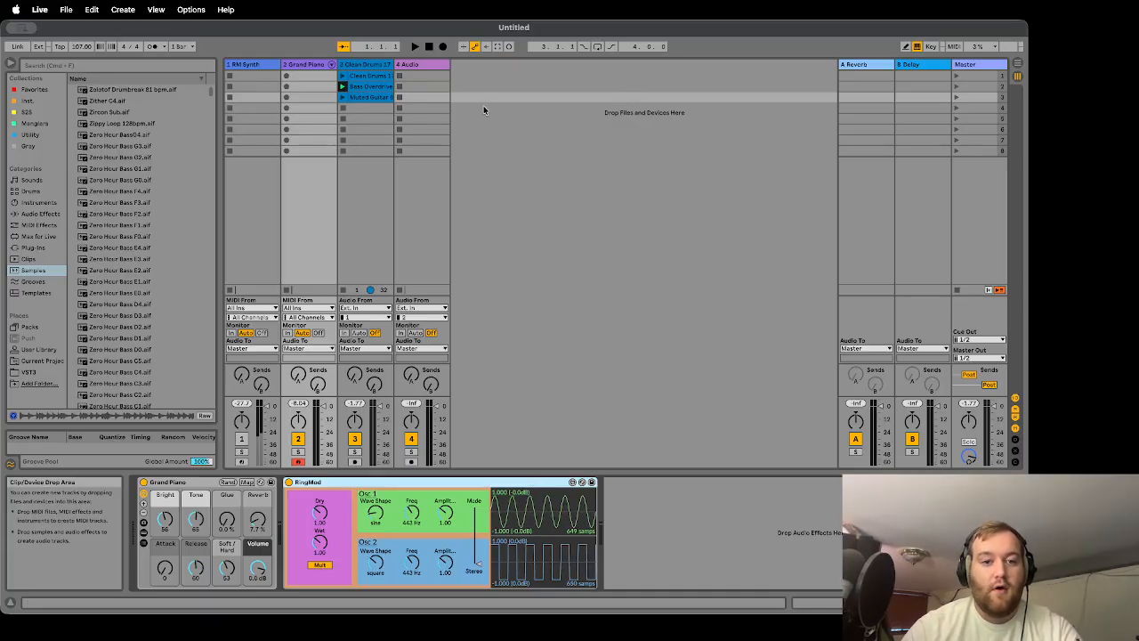
Step: Delete the empty 4 Audio track and show the devices of the Grand Piano track
click(431, 65)
key(Delete)
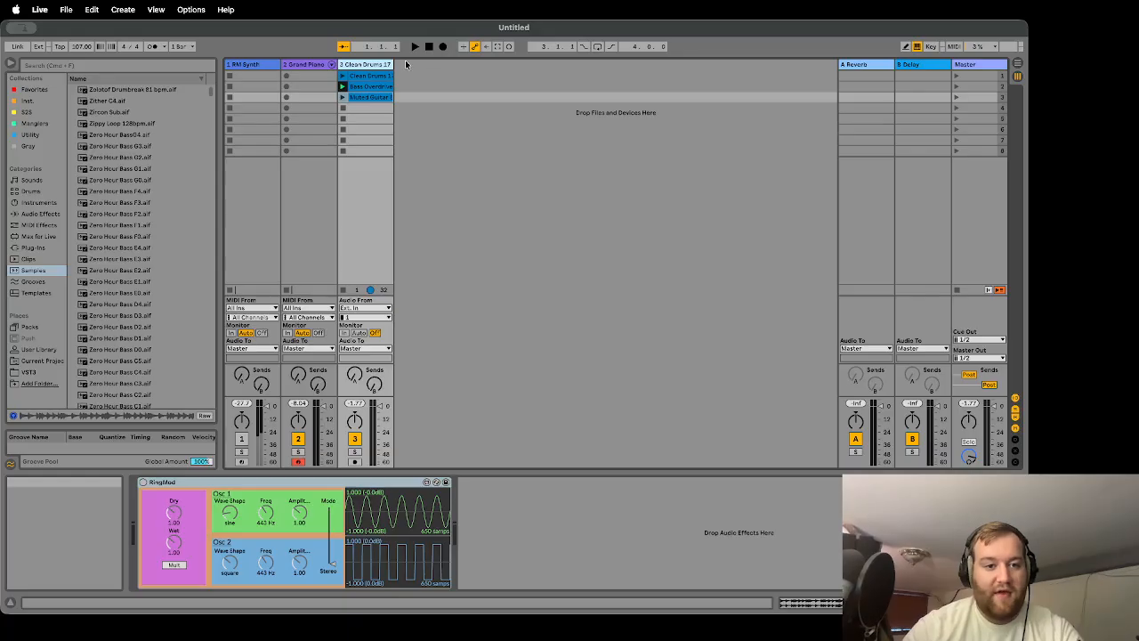
click(321, 66)
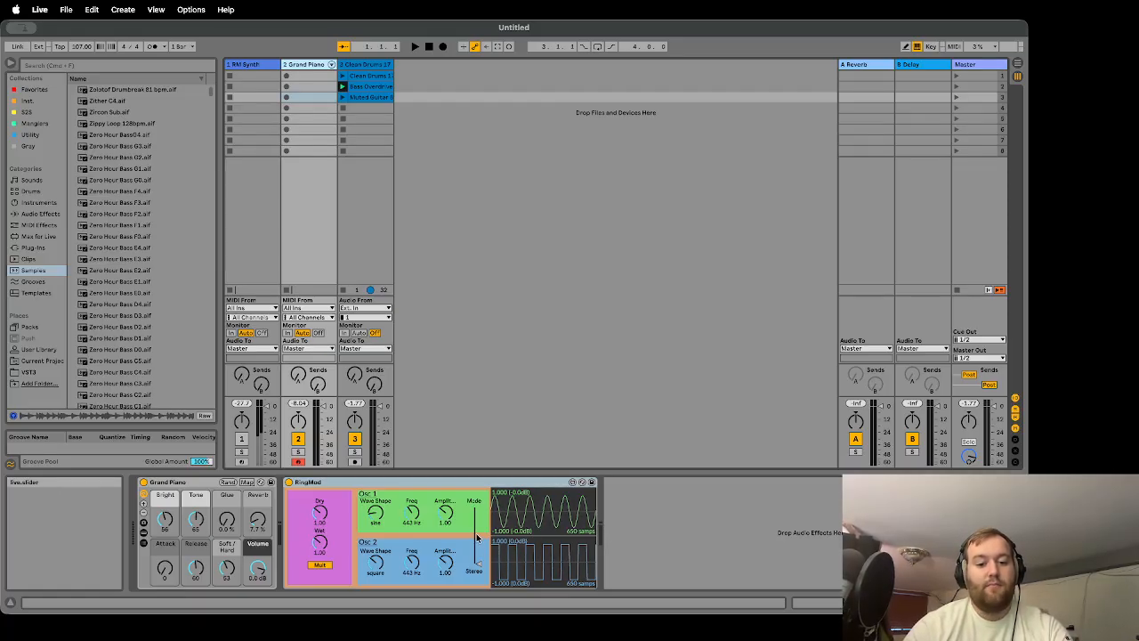
Step: Set the RingMod's mode to Complex and lower the frequencies of both oscillators to 0.01 Hz
drag(482, 543, 477, 537)
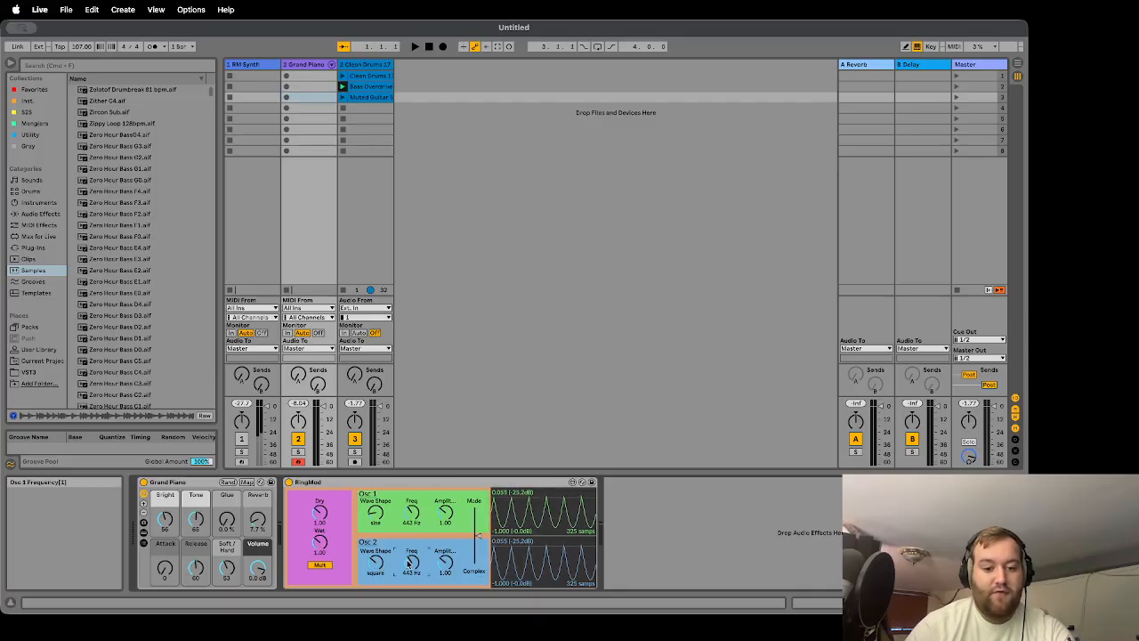
mouse_move(412, 561)
mouse_down()
mouse_move(412, 579)
mouse_move(412, 547)
mouse_move(412, 583)
mouse_up()
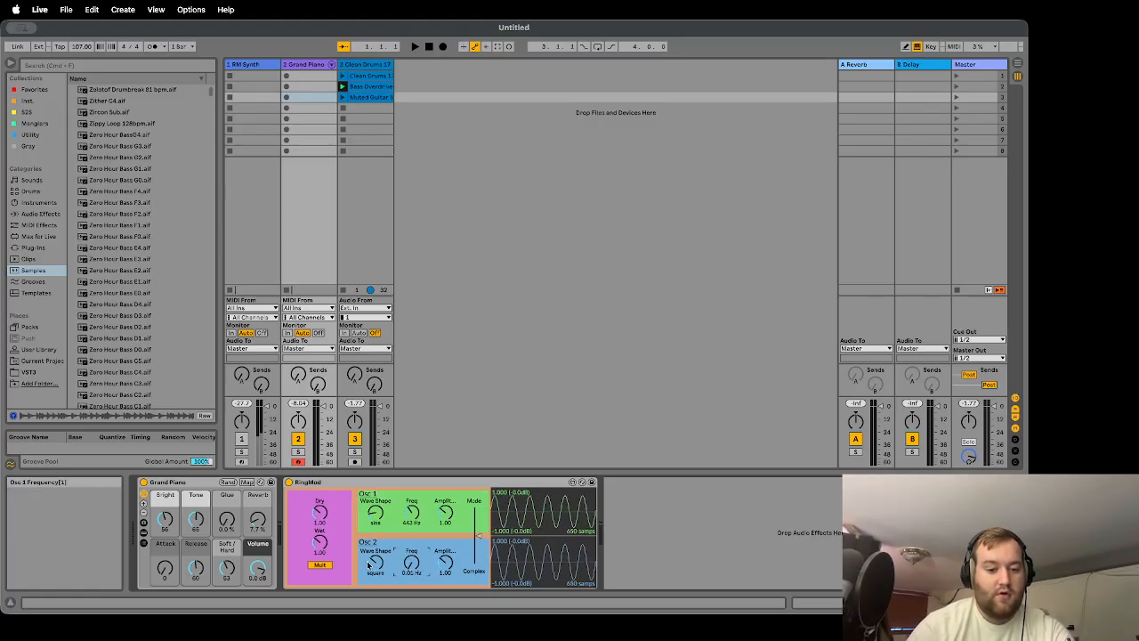
drag(411, 562, 445, 579)
click(414, 563)
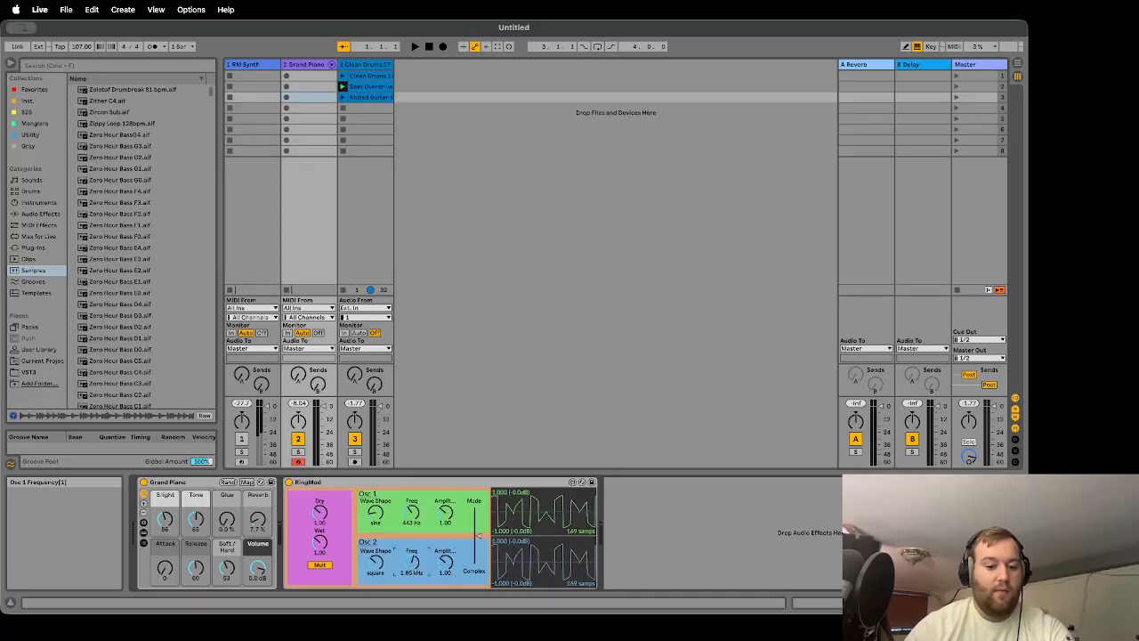
drag(412, 563, 412, 574)
drag(411, 514, 410, 513)
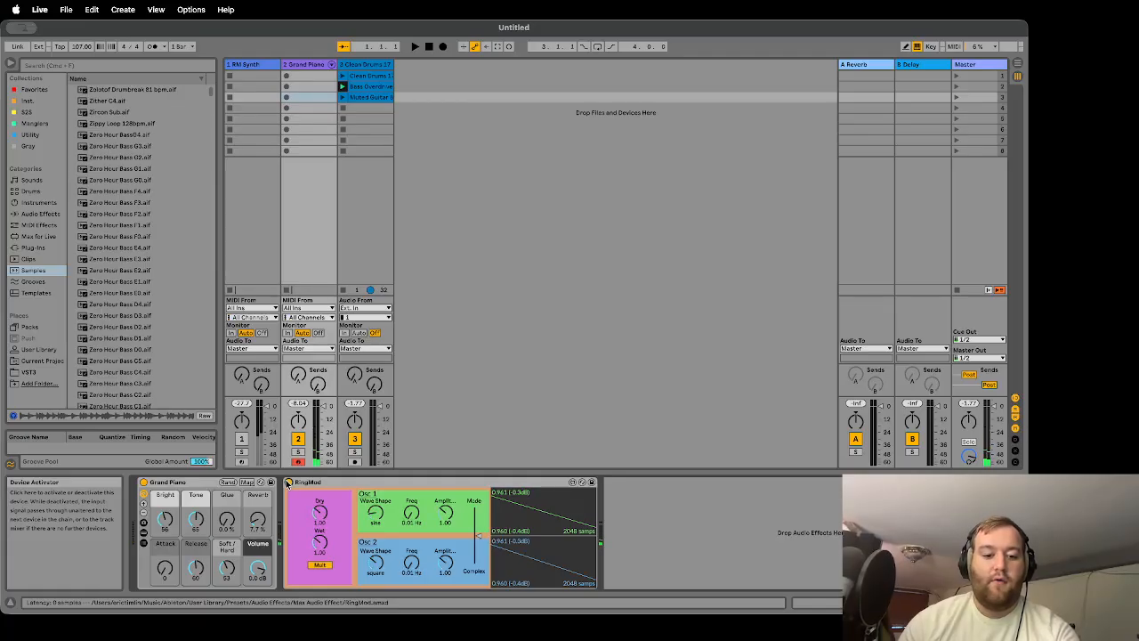
Step: Try out RingMod's Dry level, and sweep Osc 1's frequency through the audible range, ending at about 129 Hz
drag(319, 513, 318, 525)
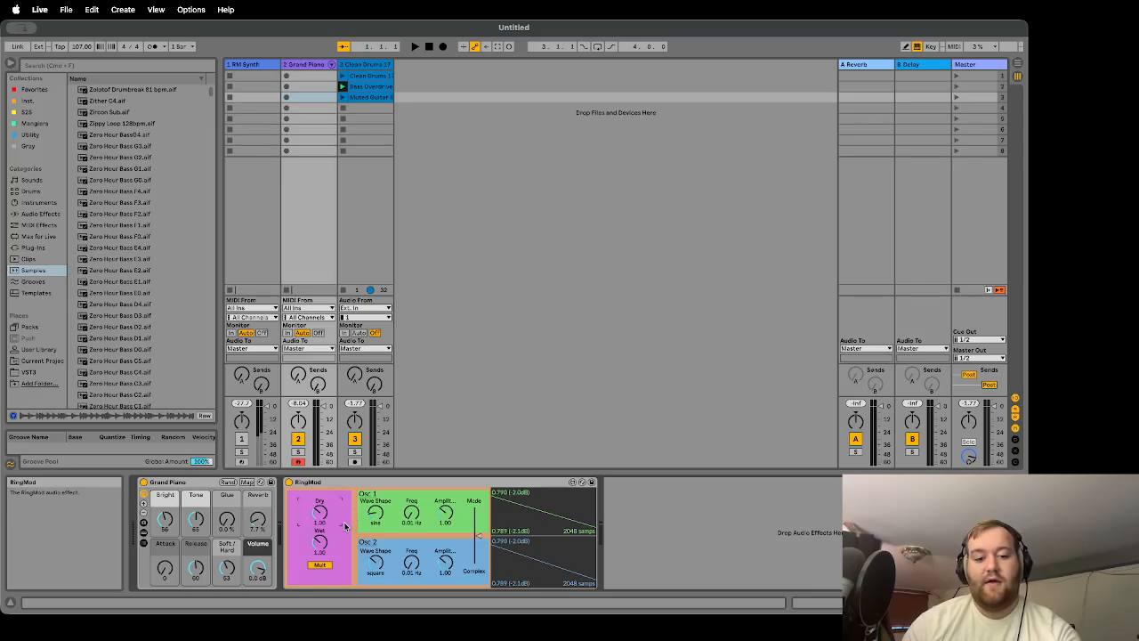
drag(321, 513, 325, 557)
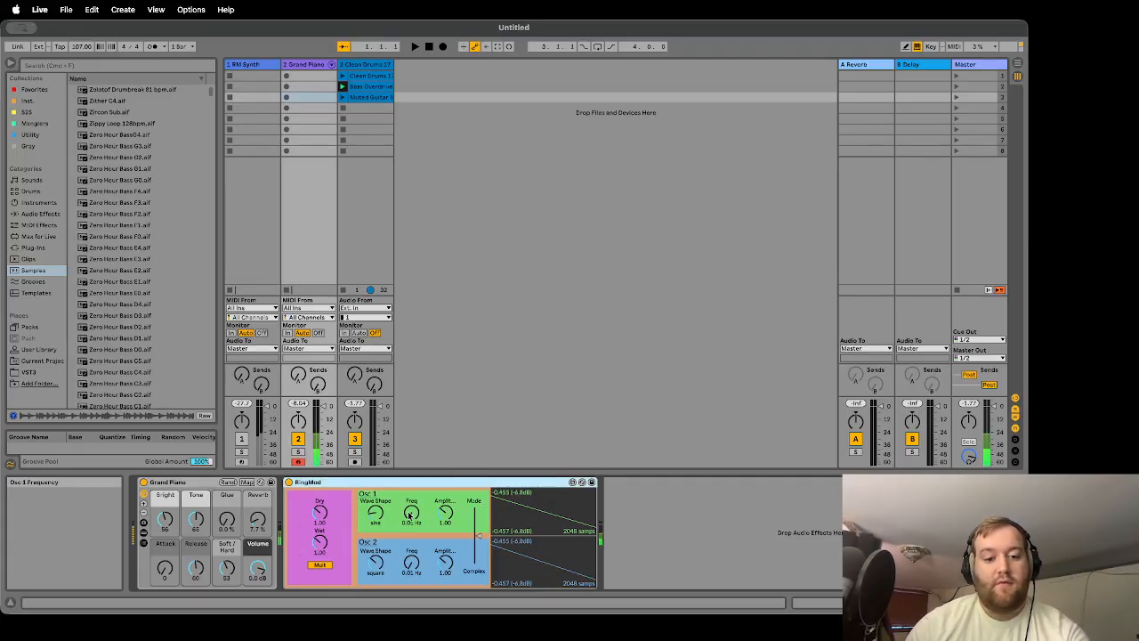
mouse_move(410, 514)
mouse_down()
mouse_move(409, 467)
mouse_move(410, 516)
mouse_up()
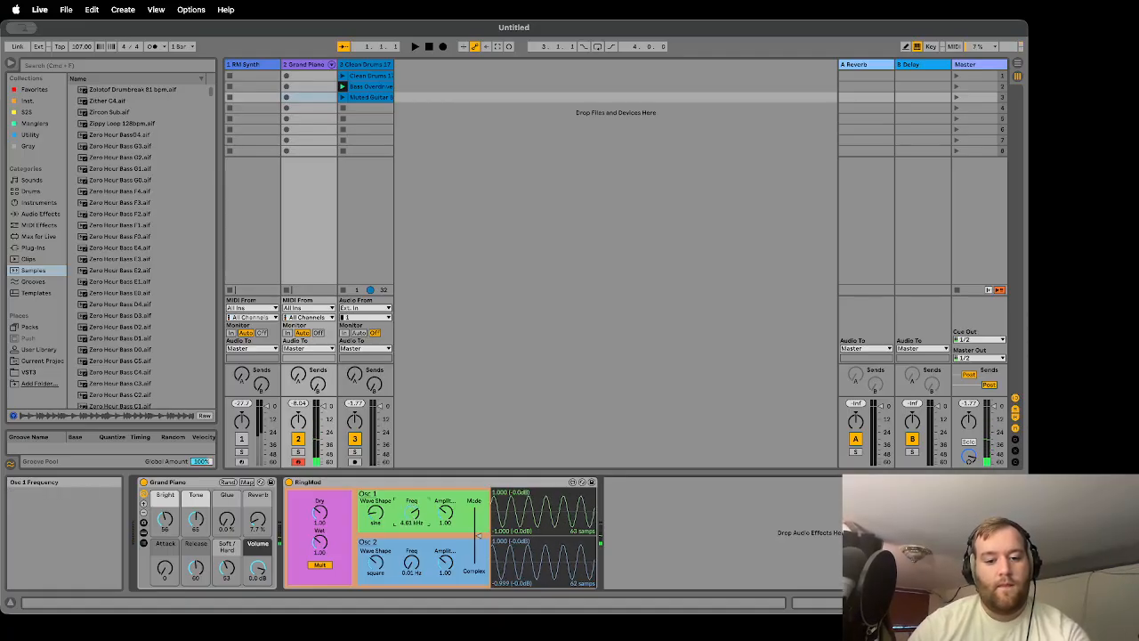
drag(410, 517, 412, 516)
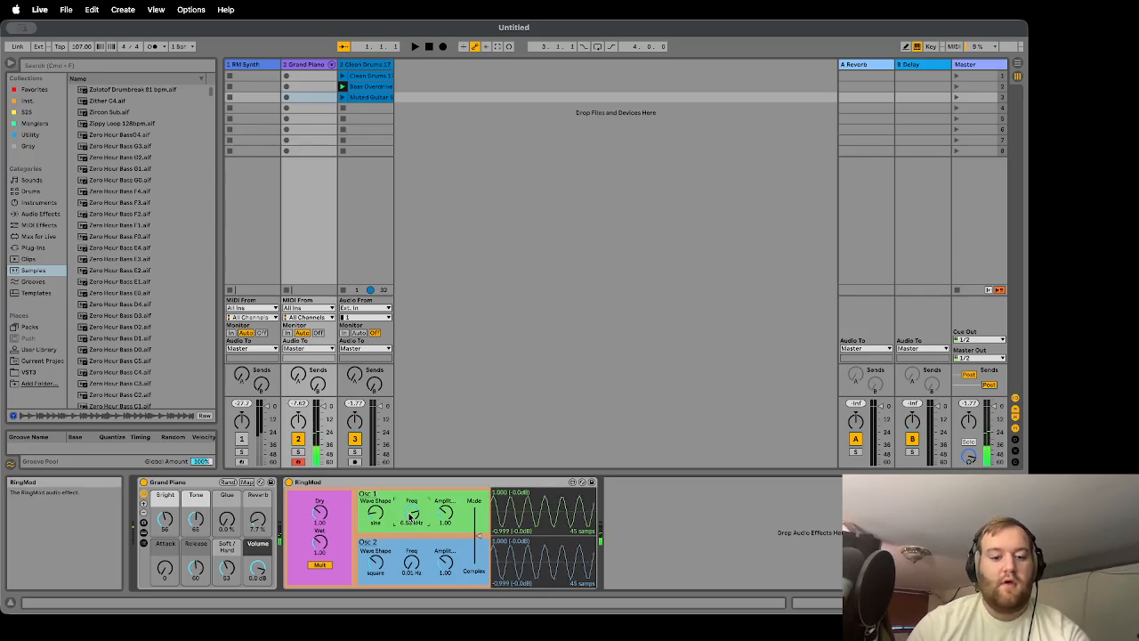
drag(412, 516, 410, 525)
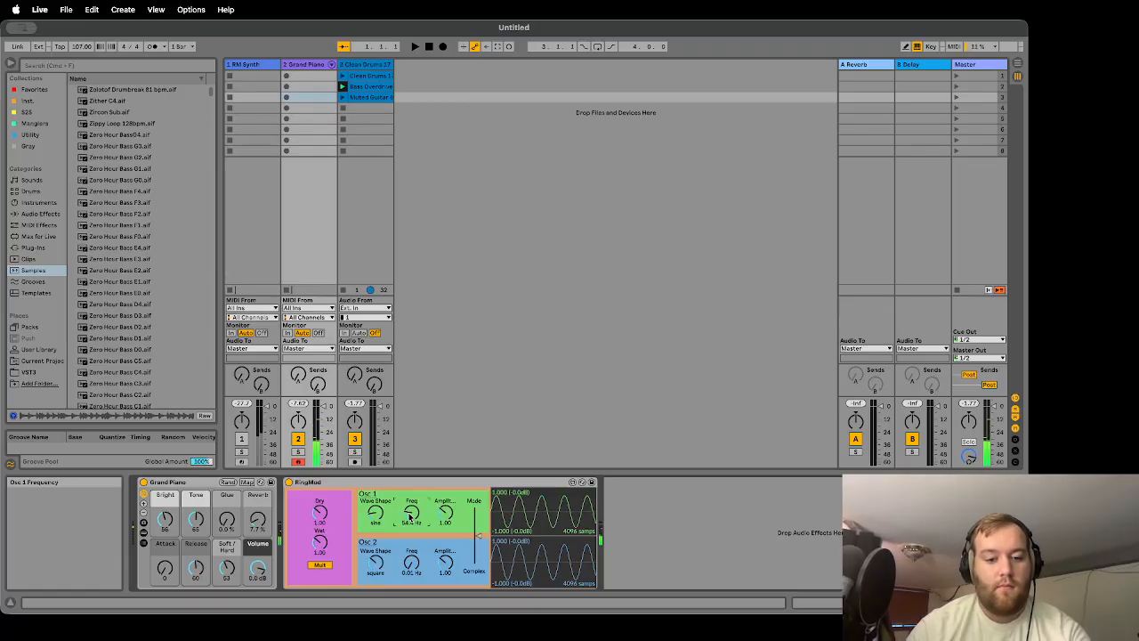
drag(410, 516, 410, 525)
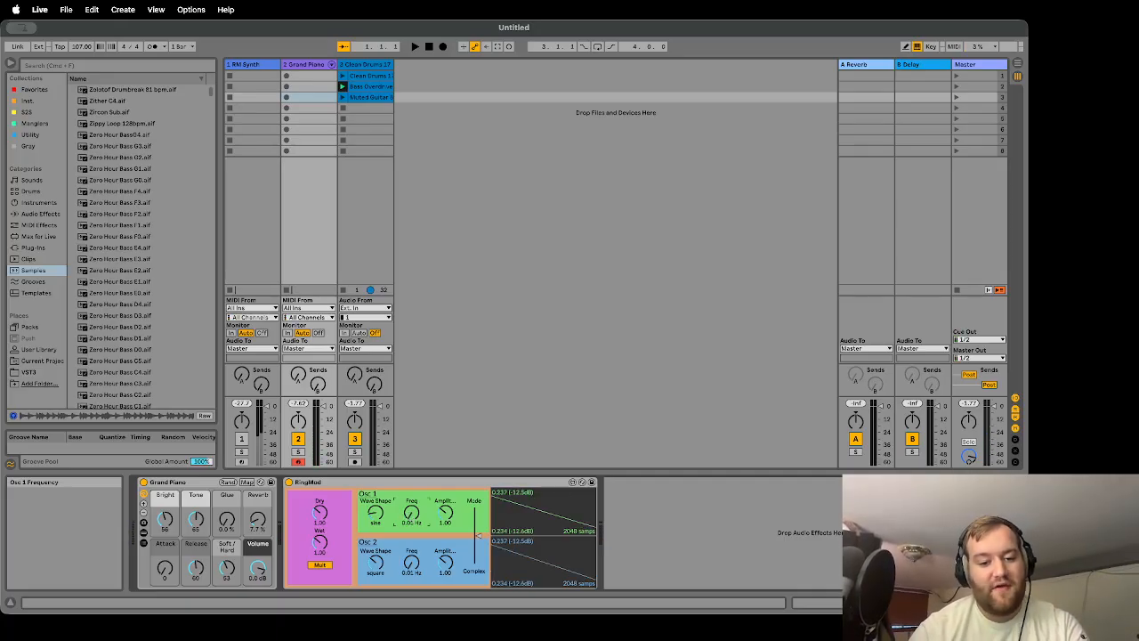
mouse_move(411, 513)
mouse_down()
mouse_move(411, 481)
mouse_move(411, 525)
mouse_up()
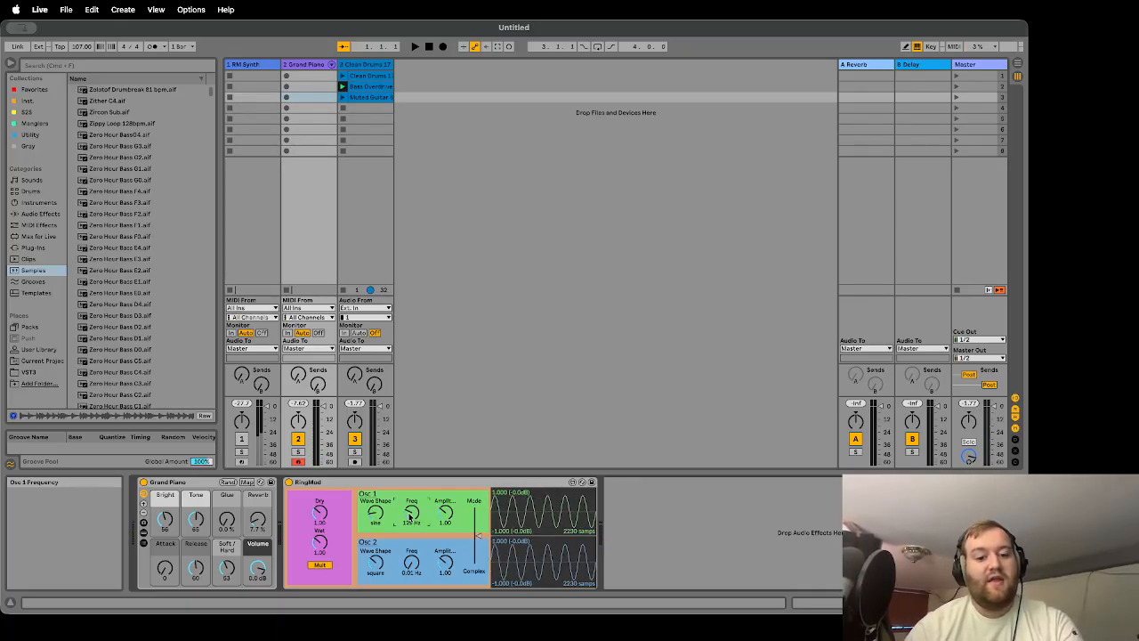
Step: Set the wave shapes of both Osc 1 and Osc 2 in RingMod to none
click(380, 518)
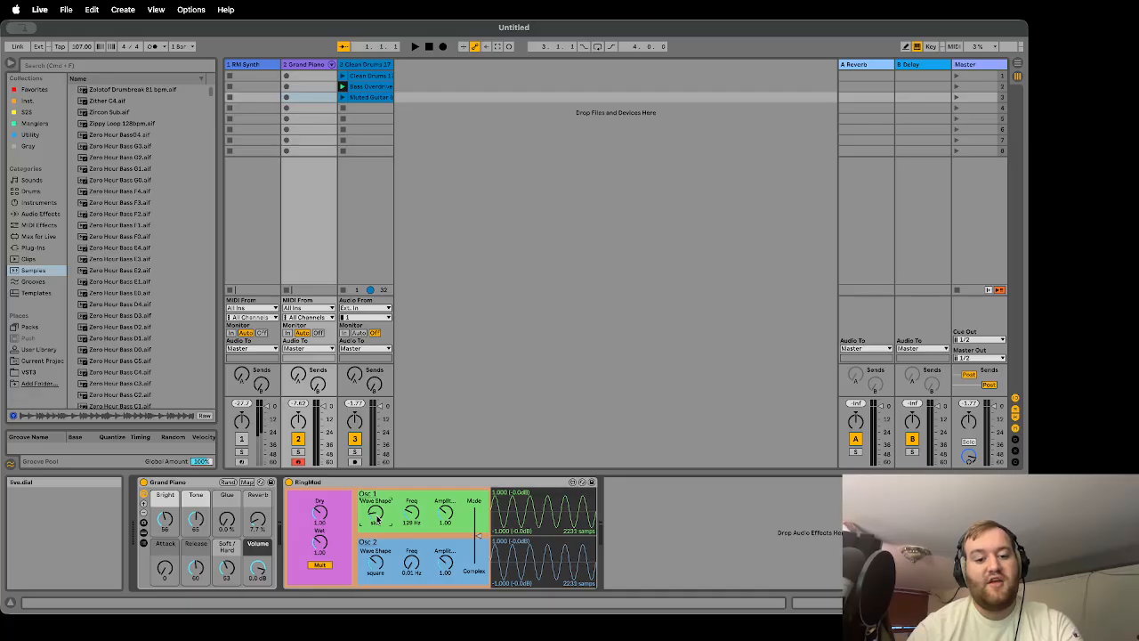
drag(381, 514, 381, 499)
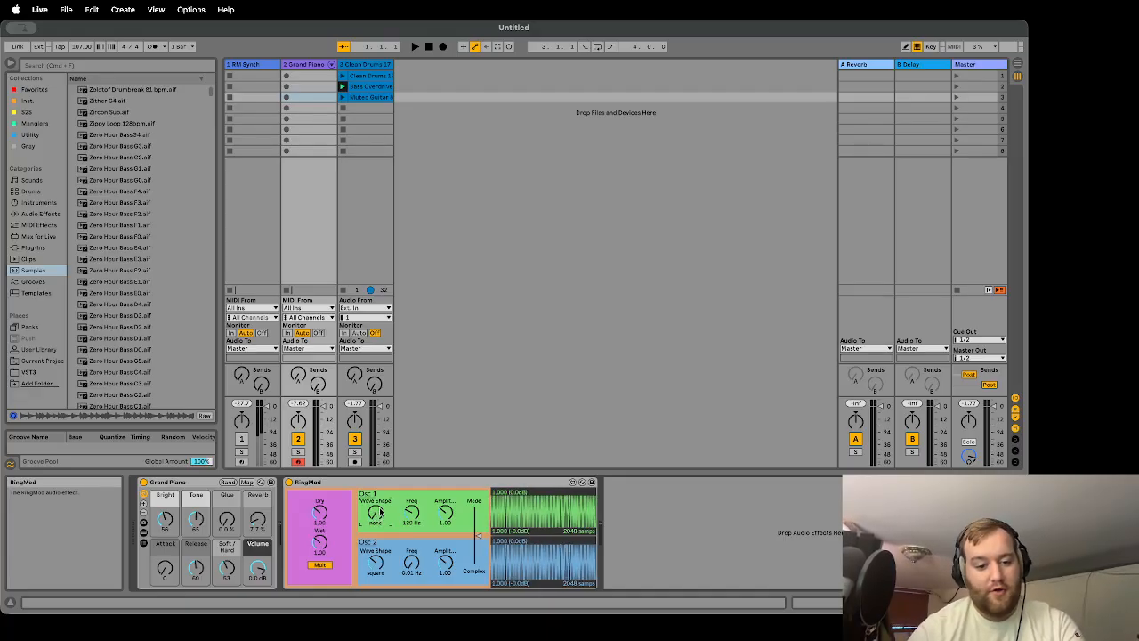
drag(375, 561, 374, 577)
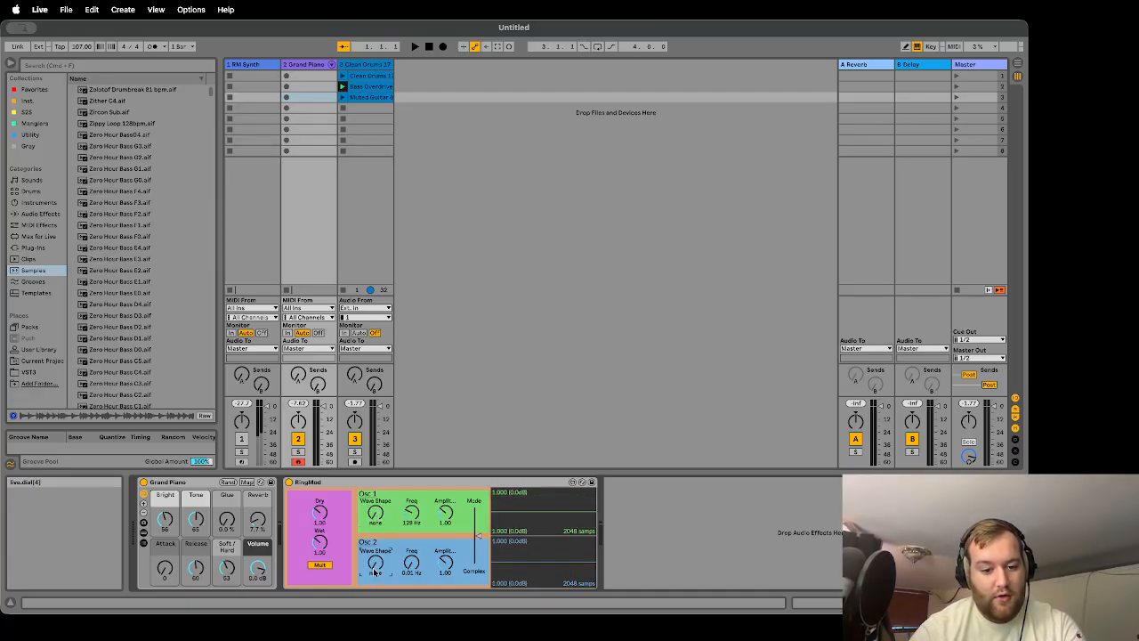
Step: Switch RingMod's mode to Mono and set Osc 1's wave shape to noise
click(479, 535)
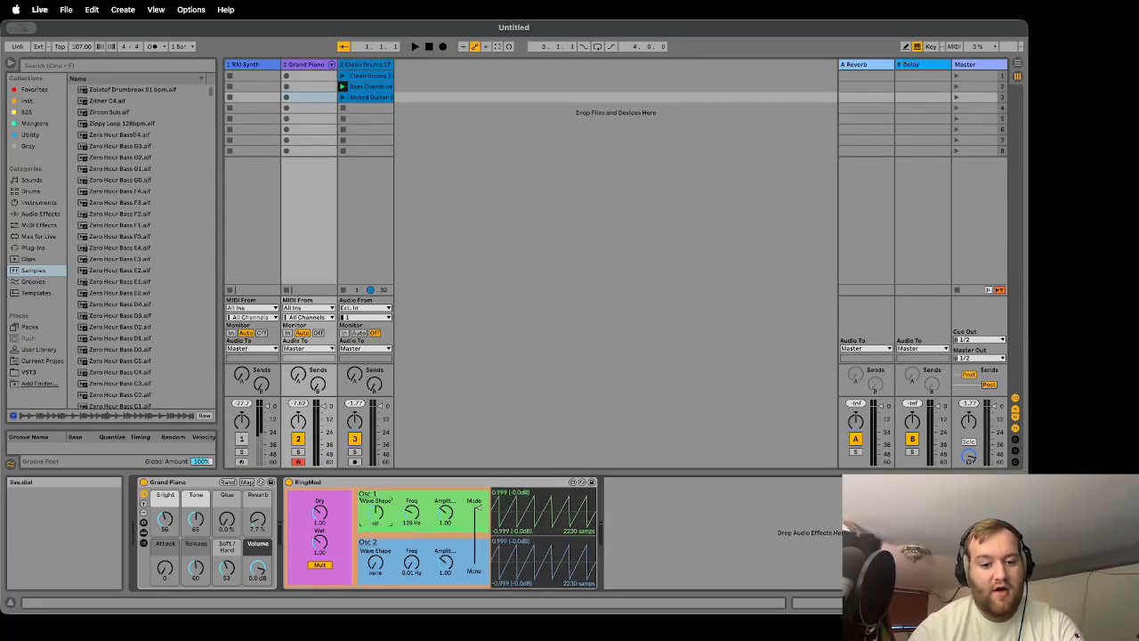
drag(377, 515, 377, 507)
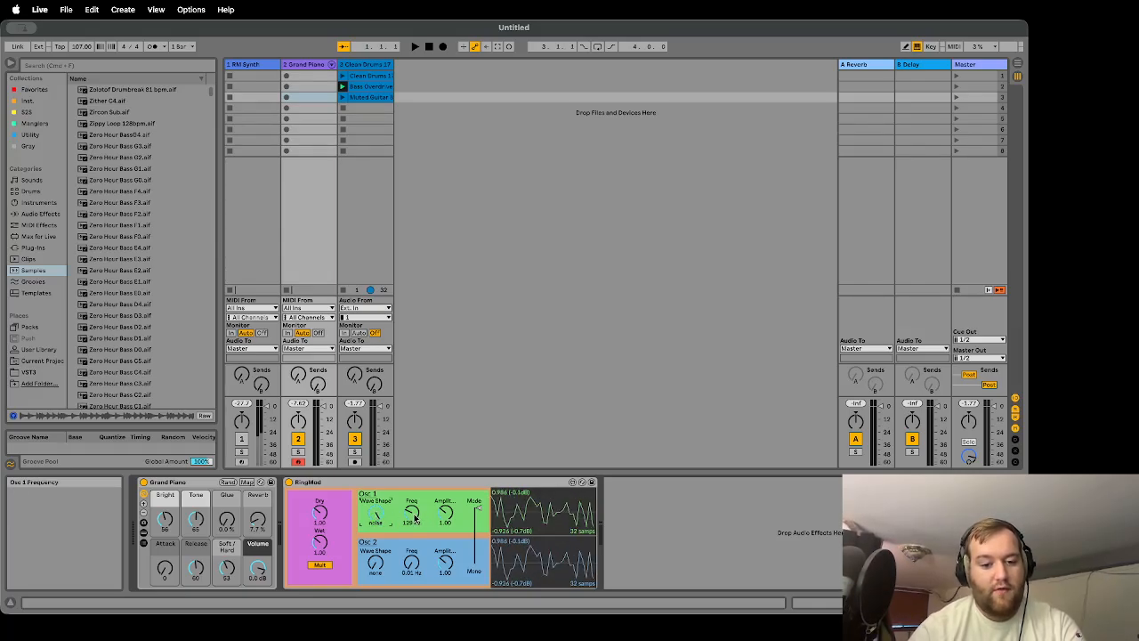
Step: Set Osc 1 to a frequency of 0.01 Hz, an amplitude of 1.00 and the sine wave shape
drag(414, 518, 414, 563)
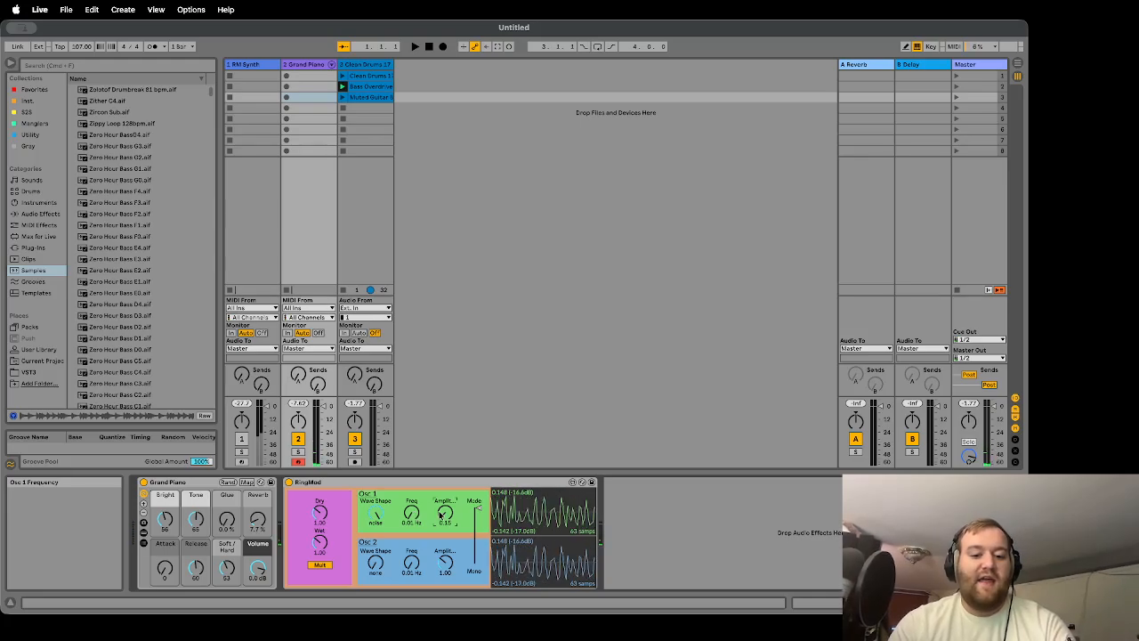
drag(440, 516, 439, 481)
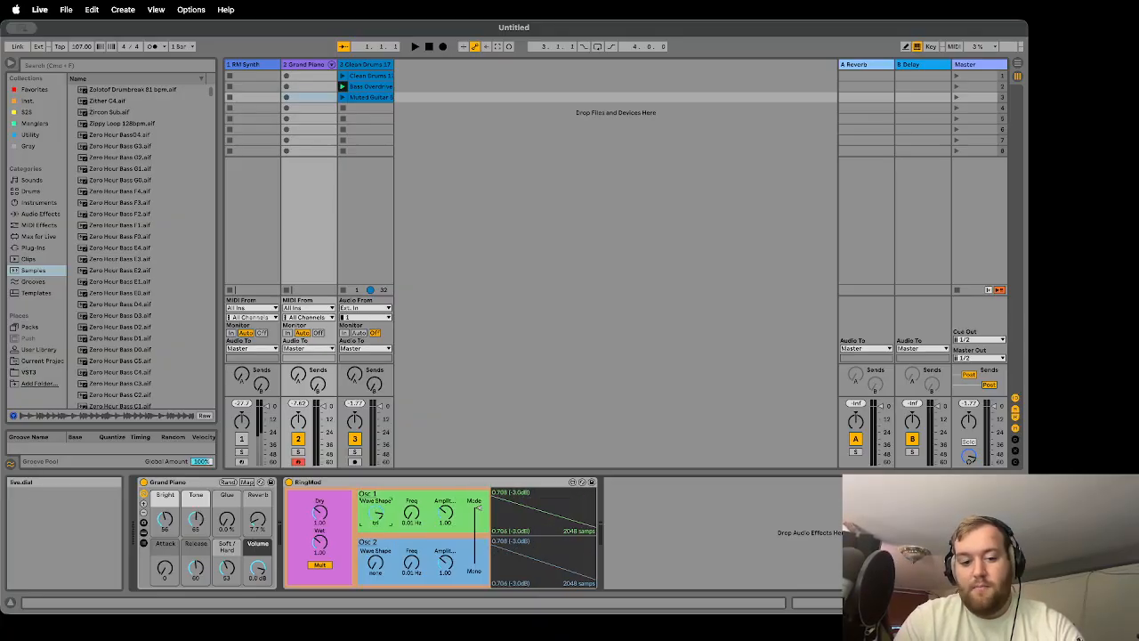
drag(376, 512, 375, 491)
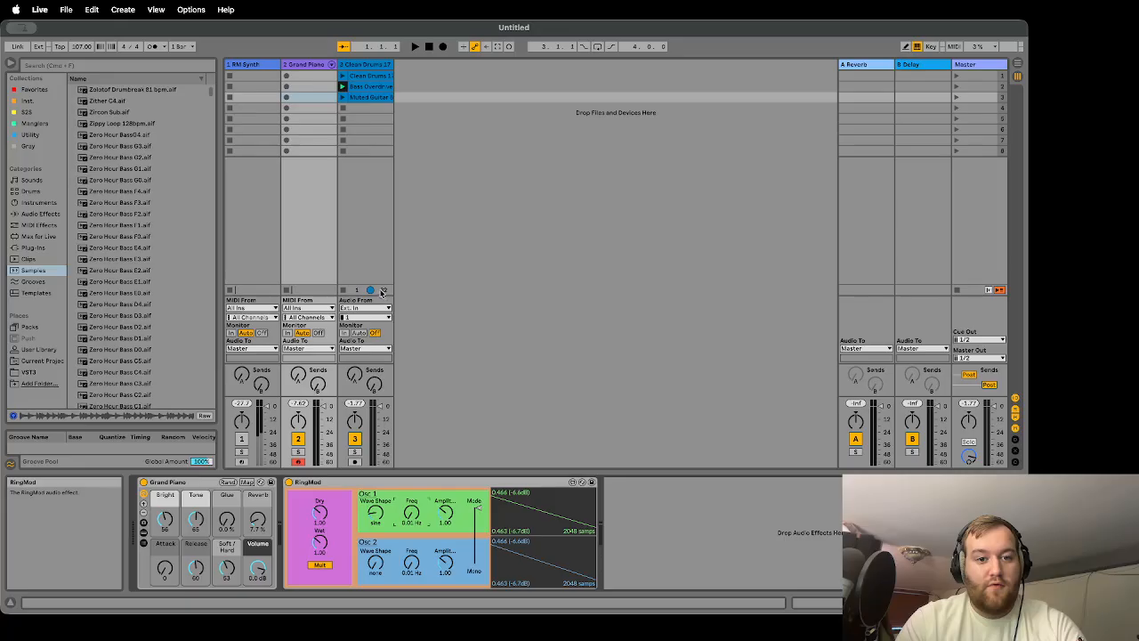
Step: View the RM Synth track's device, return to the Grand Piano track, and set RingMod's Osc 2 wave shape to sine
click(260, 68)
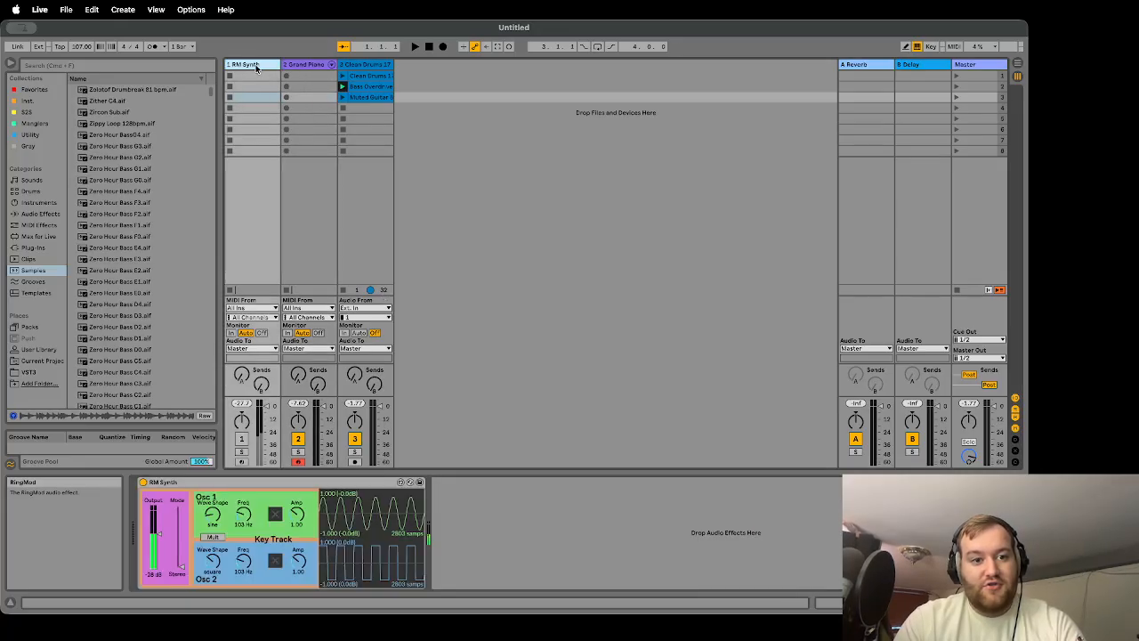
click(299, 64)
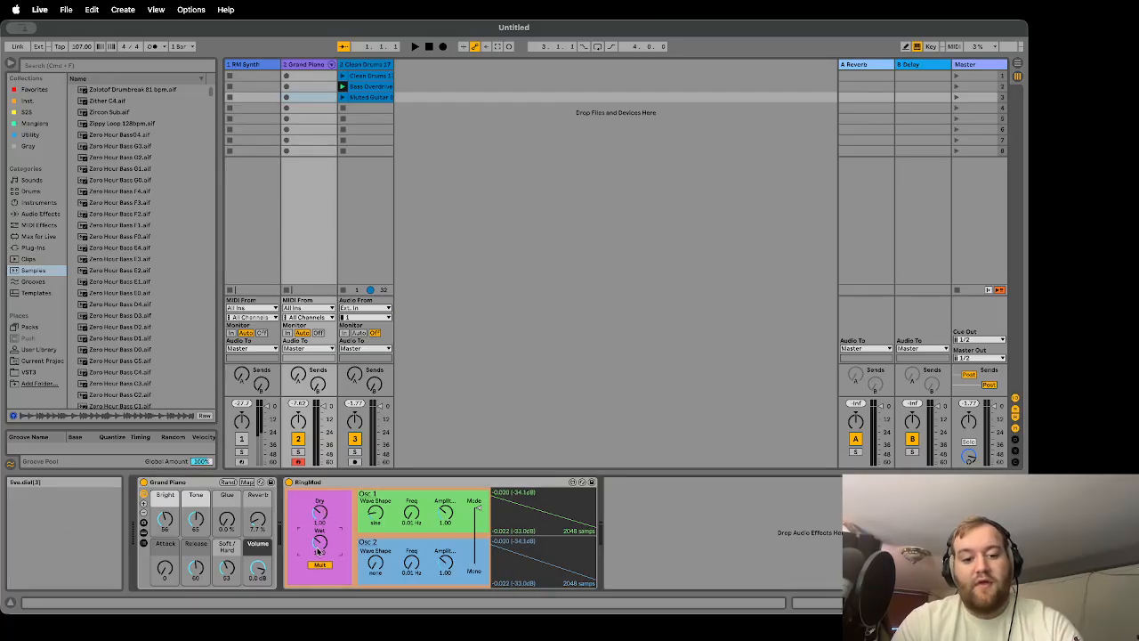
mouse_move(326, 516)
mouse_down()
mouse_move(326, 560)
mouse_move(321, 514)
mouse_up()
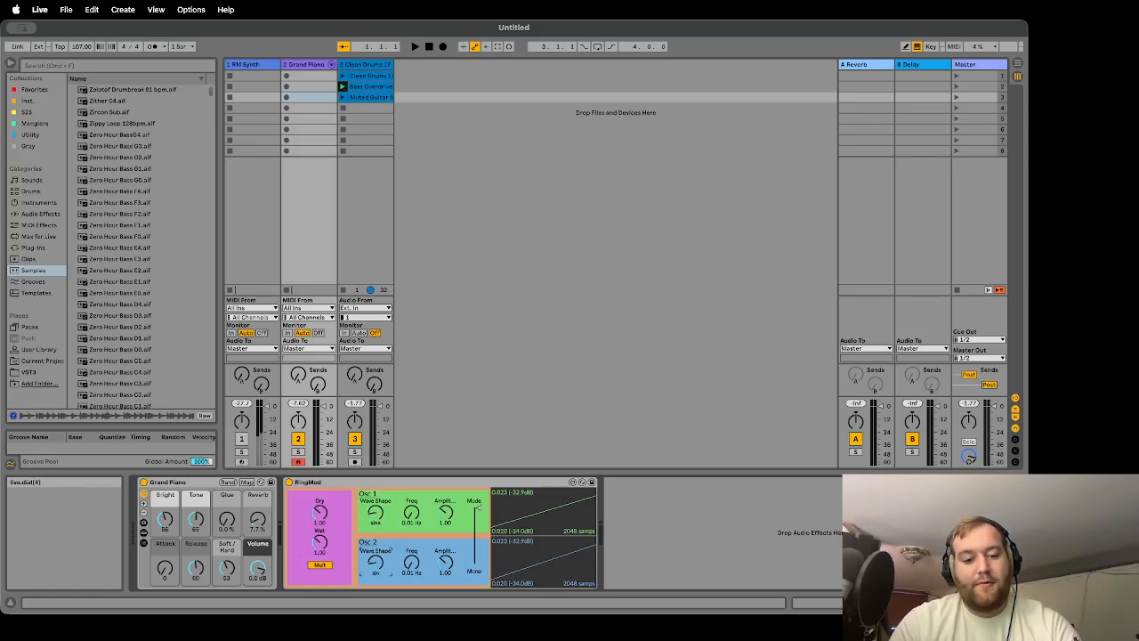
Step: Set Osc 1's frequency to 440 Hz, and lower it back to 0.01 Hz
mouse_move(410, 519)
mouse_down()
mouse_move(410, 498)
mouse_move(410, 519)
mouse_move(445, 514)
mouse_move(411, 445)
mouse_move(409, 516)
mouse_up()
text(44)
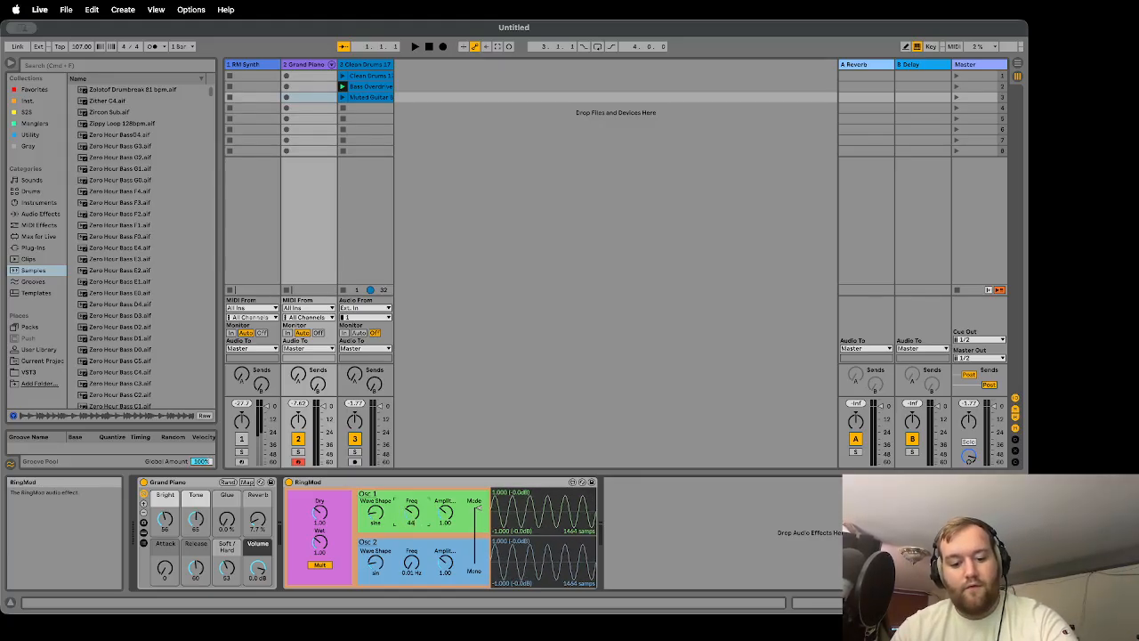
text(0)
key(Return)
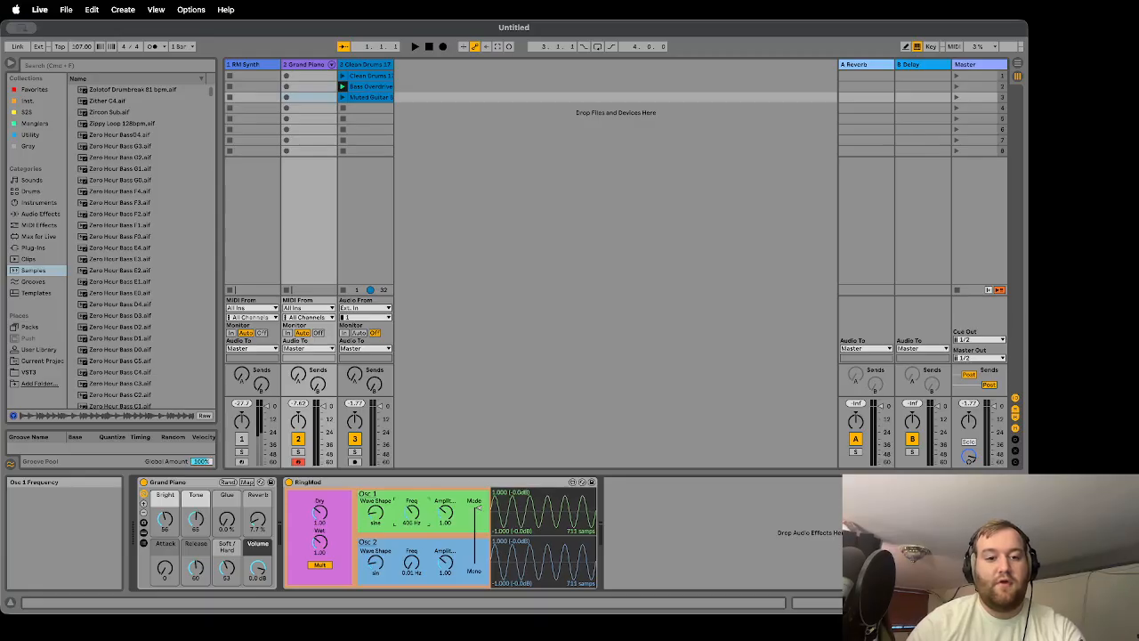
drag(409, 515, 408, 552)
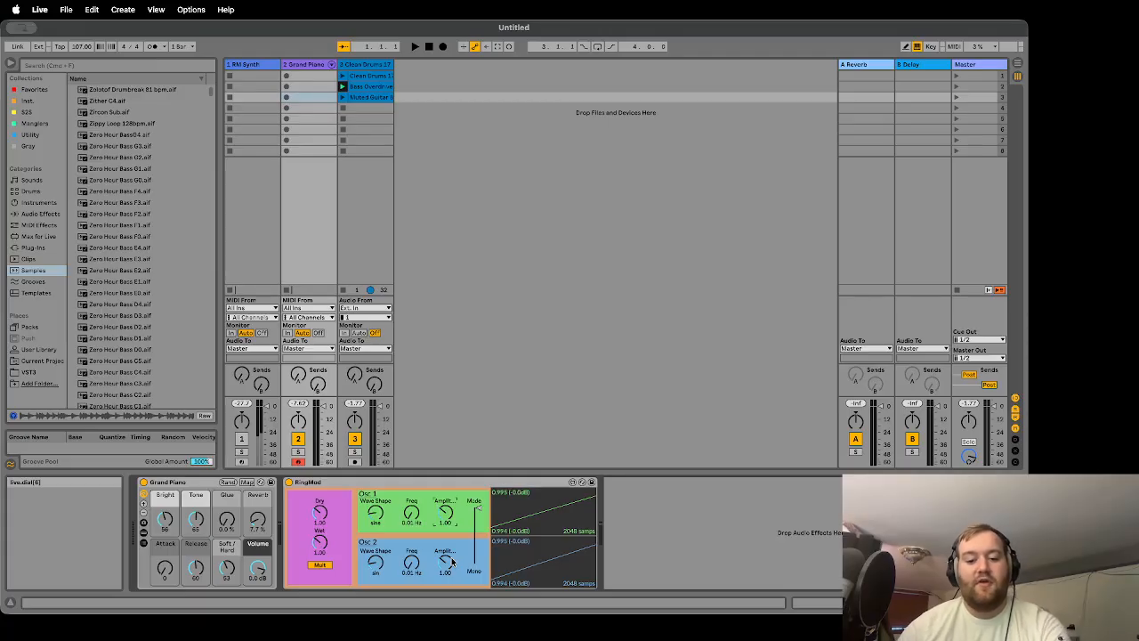
Step: Compare RingMod's Complex and Mono modes, set Osc 2's wave shape to none, and leave the mode on Complex
click(478, 538)
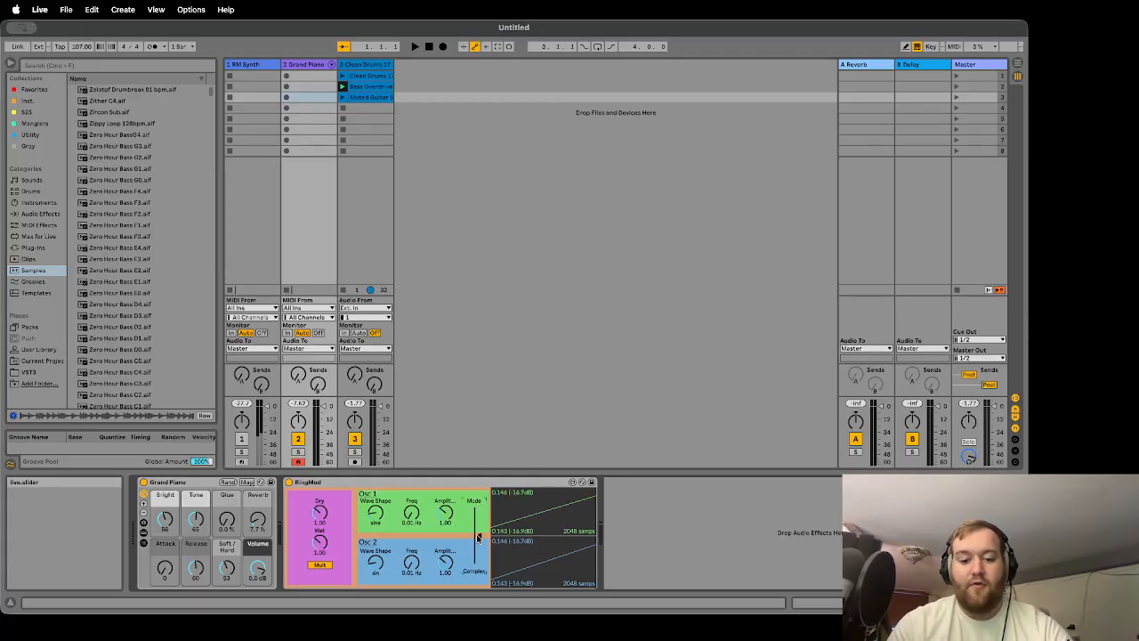
drag(478, 537, 478, 510)
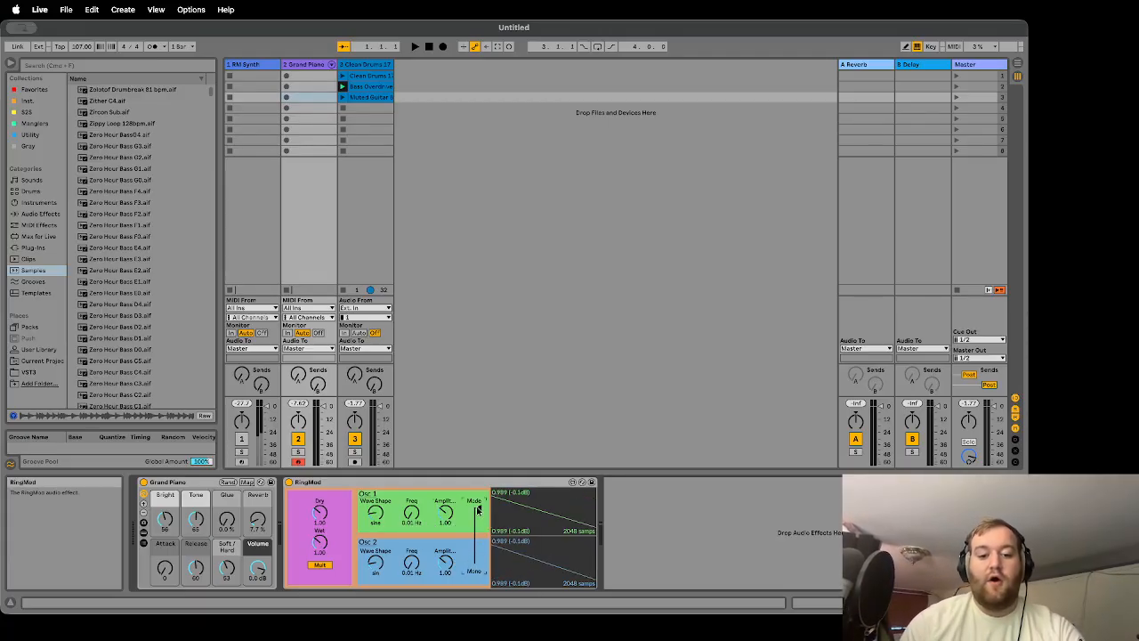
mouse_move(380, 571)
mouse_down()
mouse_move(380, 557)
mouse_move(380, 574)
mouse_up()
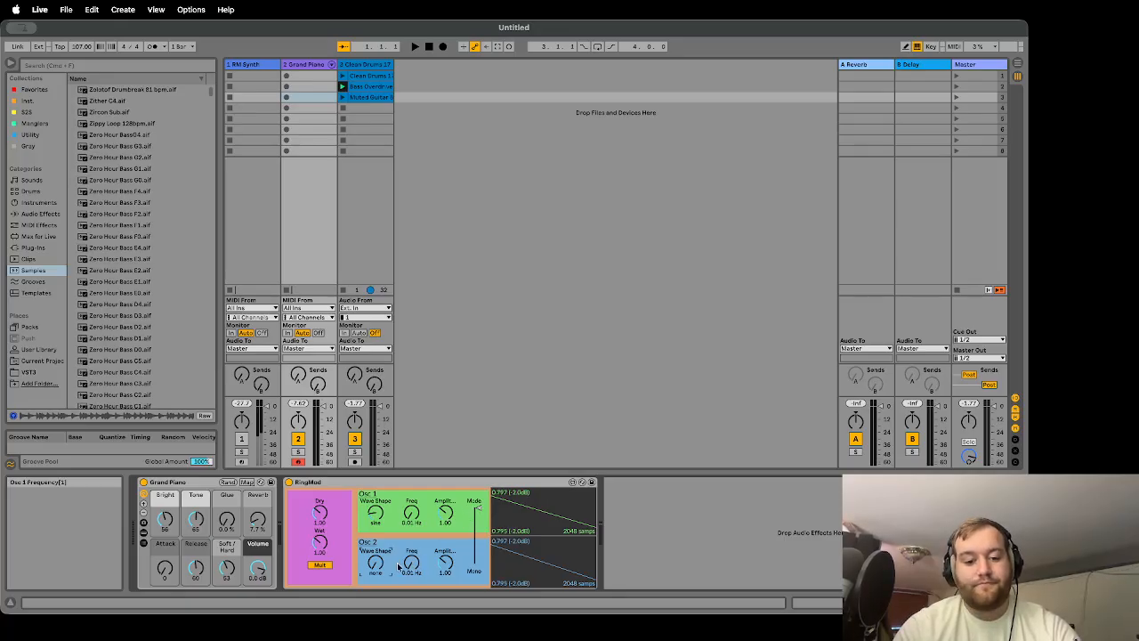
drag(467, 516, 478, 535)
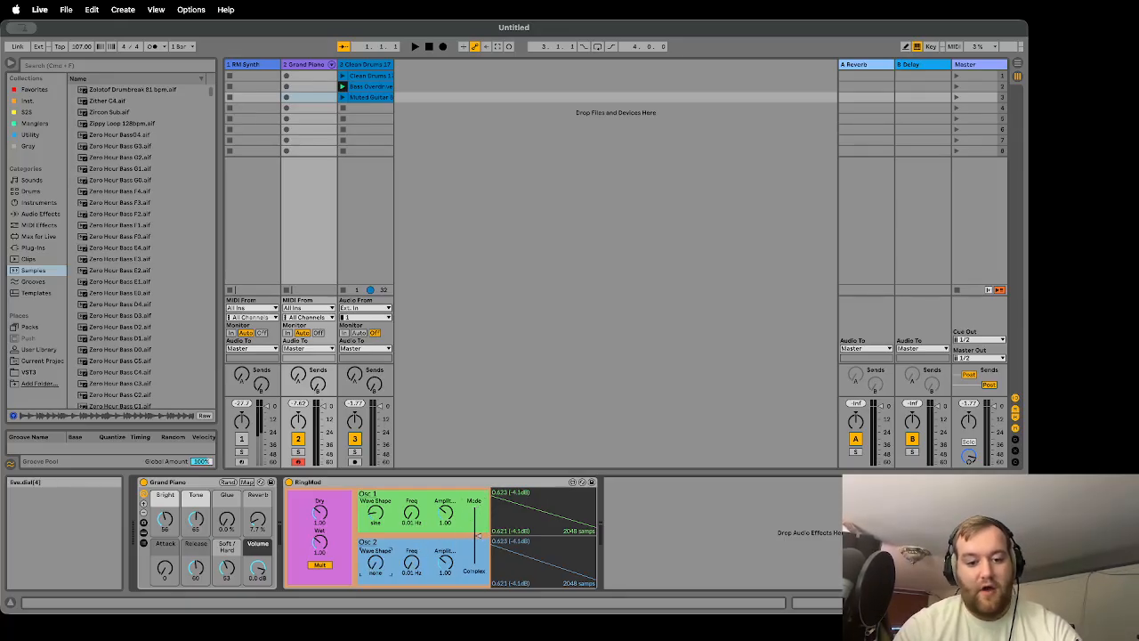
Step: Set Osc 2 to the up wave shape with a slightly raised frequency, and raise Osc 1's frequency to 2.56 kHz
drag(374, 567, 375, 553)
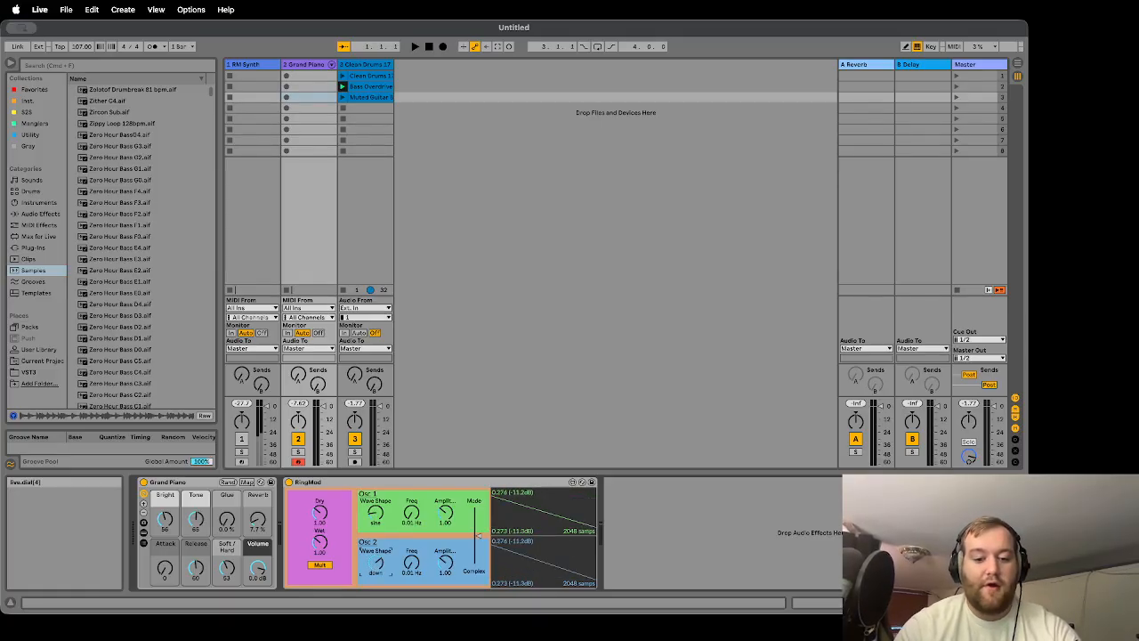
drag(374, 568, 375, 563)
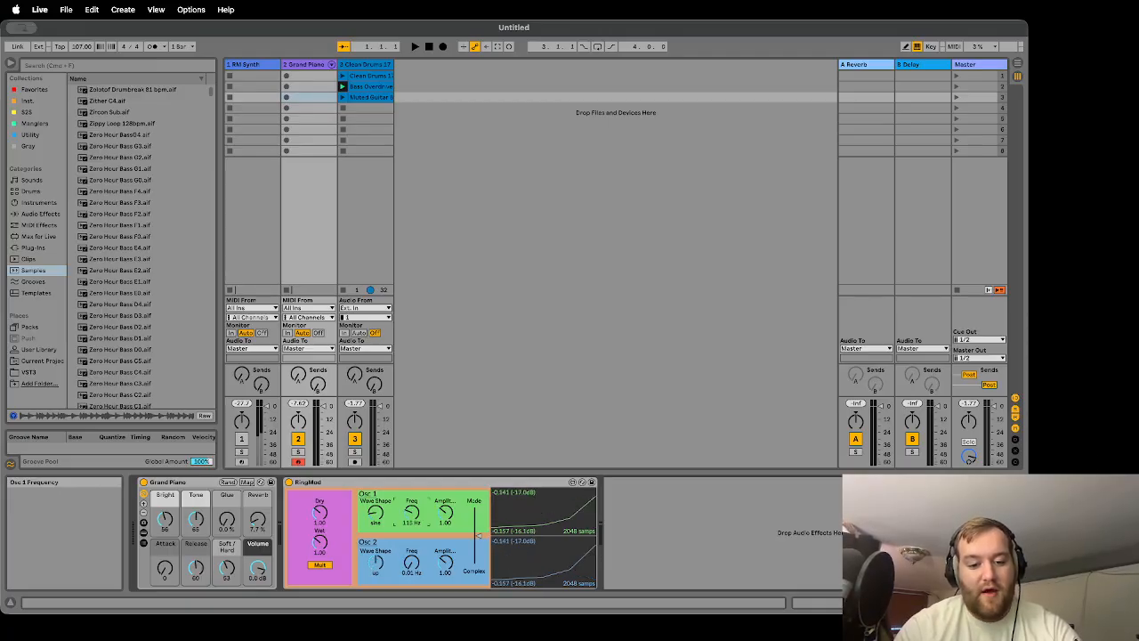
drag(405, 513, 405, 499)
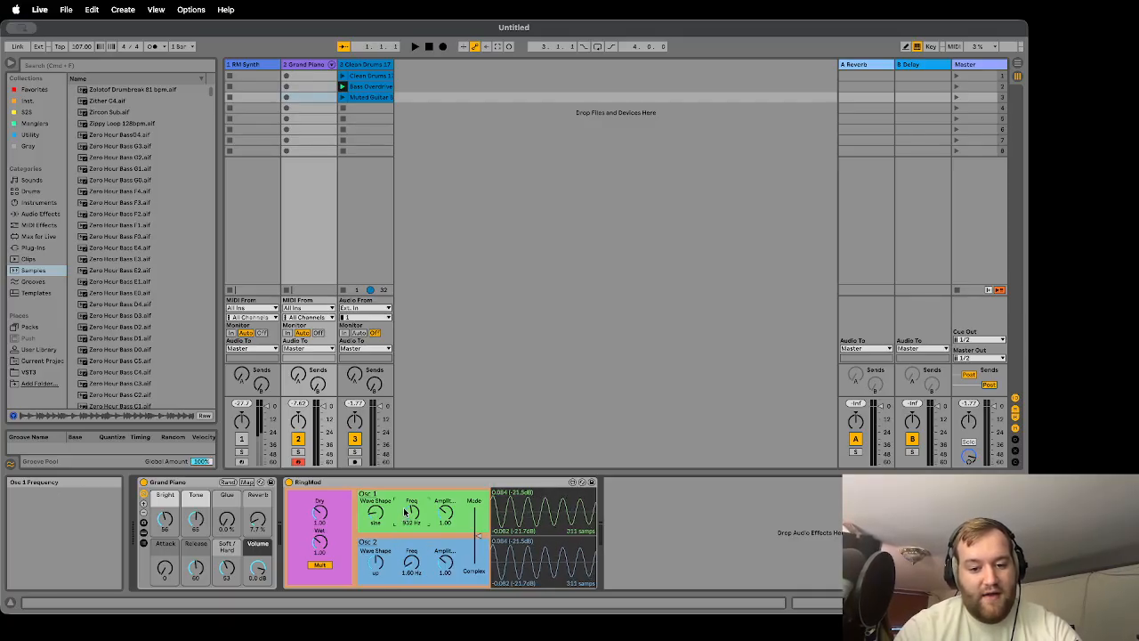
mouse_move(412, 511)
mouse_down()
mouse_move(412, 494)
mouse_move(414, 514)
mouse_up()
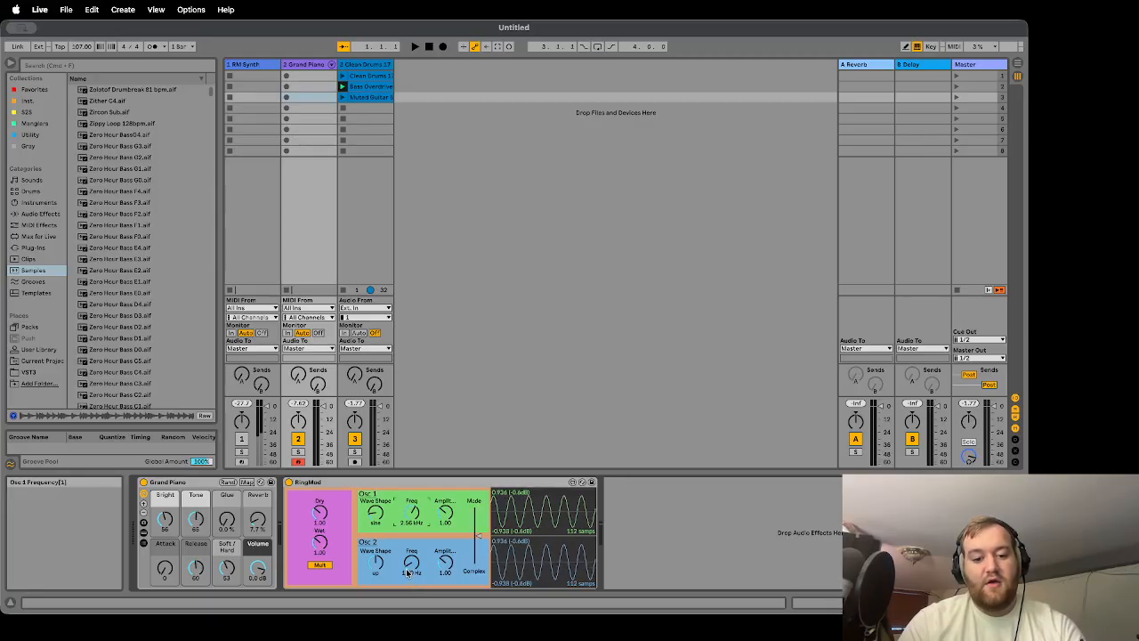
Step: Set RingMod's Osc 2 frequency to 654 Hz, try unequal amplitudes with Osc 2 low and Osc 1 high, and return both to 1.00
drag(411, 562, 393, 552)
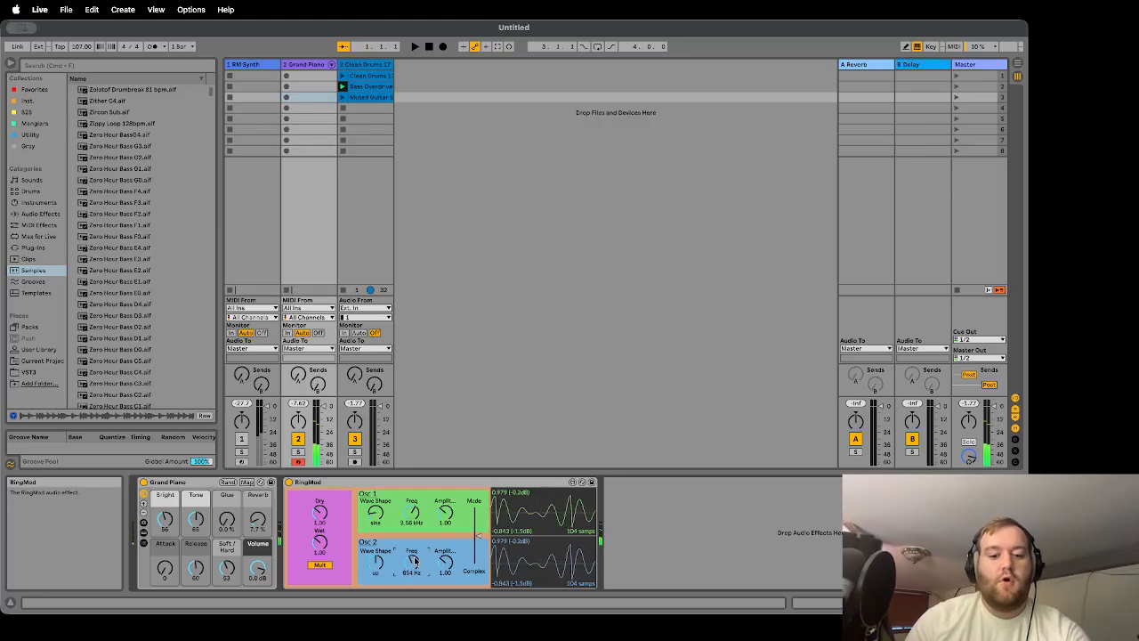
mouse_move(445, 561)
mouse_down()
mouse_move(445, 545)
mouse_move(445, 577)
mouse_up()
drag(445, 514, 445, 507)
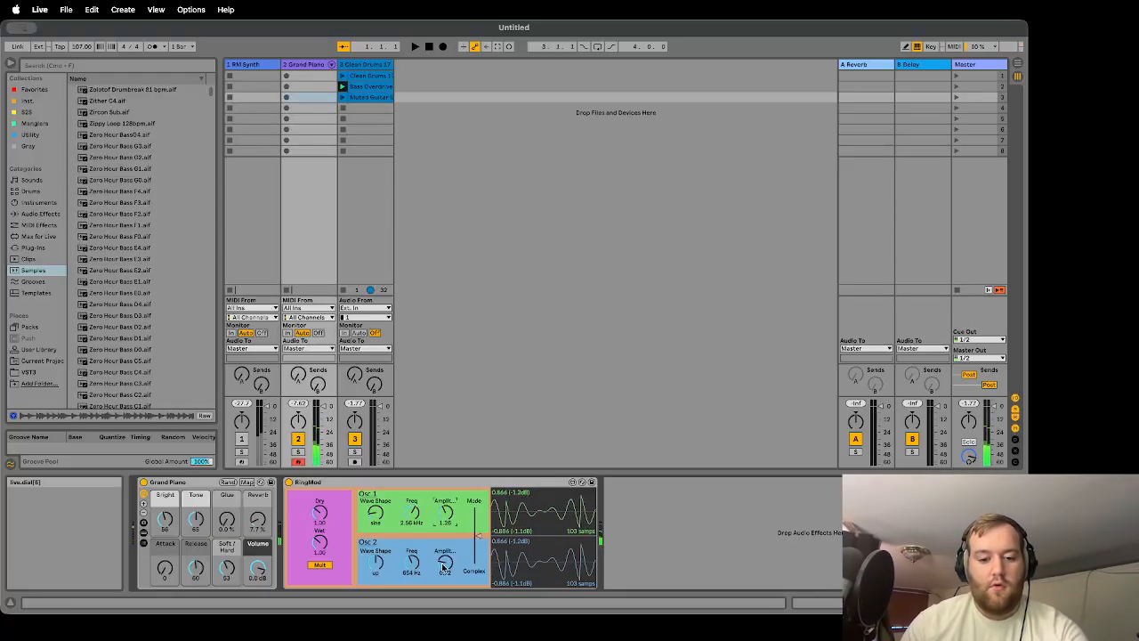
drag(444, 563, 443, 561)
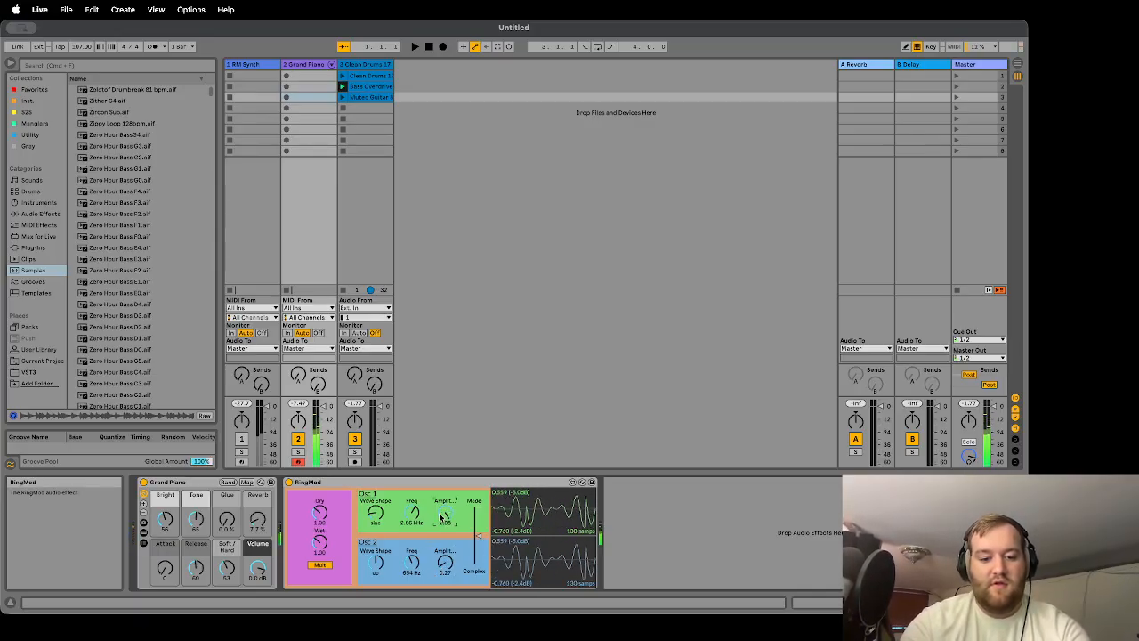
drag(444, 568, 444, 554)
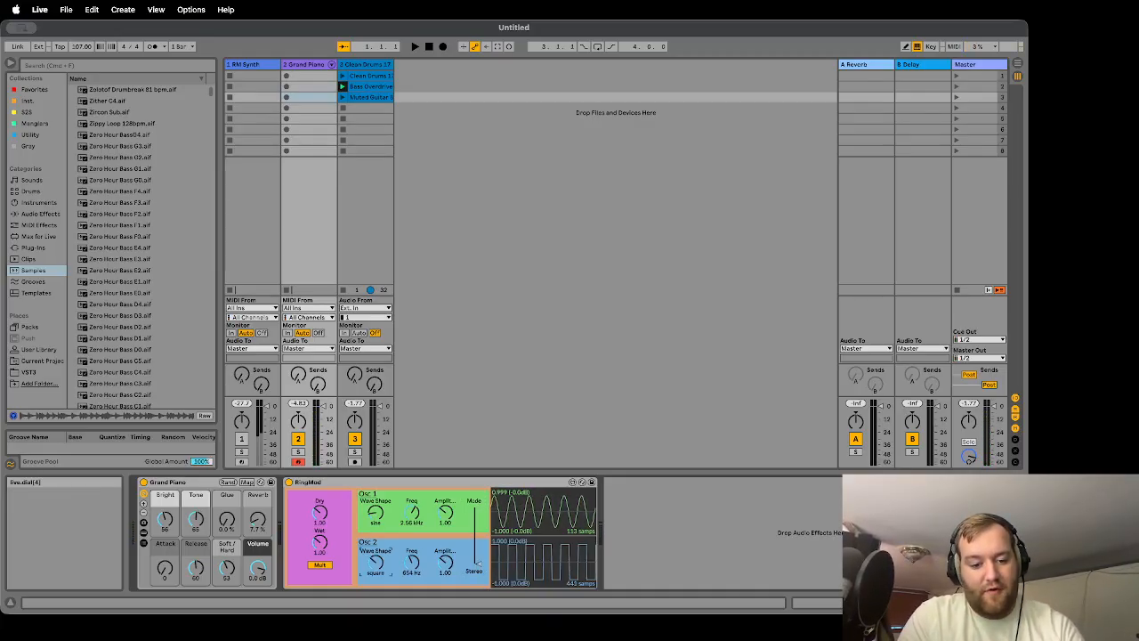
Step: With Osc 2 on square in Stereo mode, set Osc 1's frequency to 654 Hz and the amplitudes to 1.45 for Osc 1 and 0.39 for Osc 2
drag(375, 560, 375, 553)
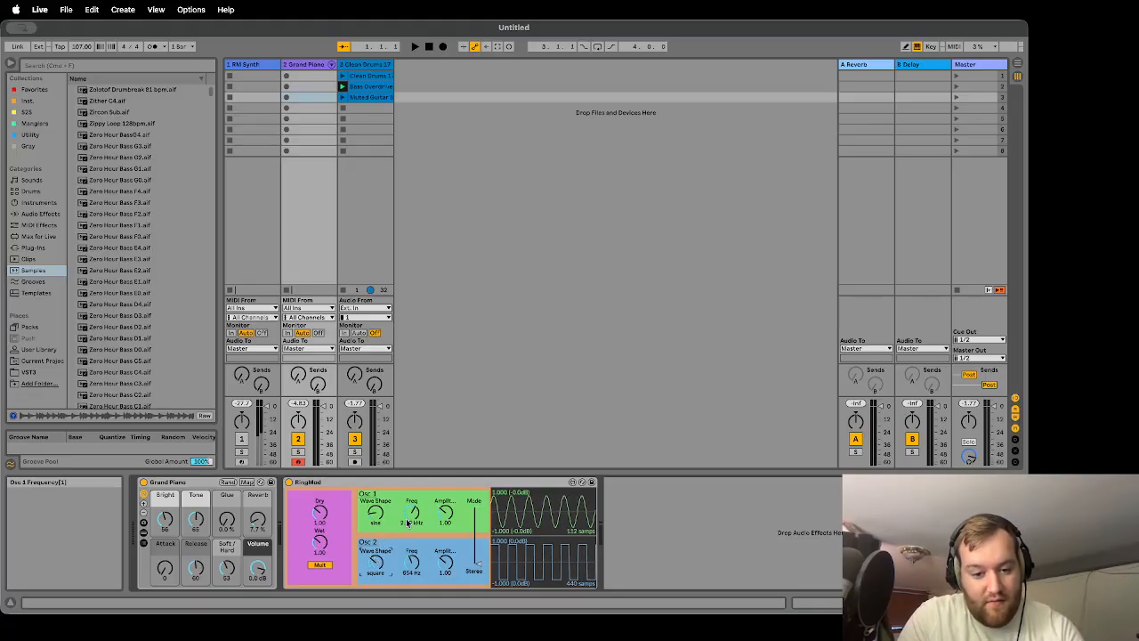
drag(409, 510, 409, 515)
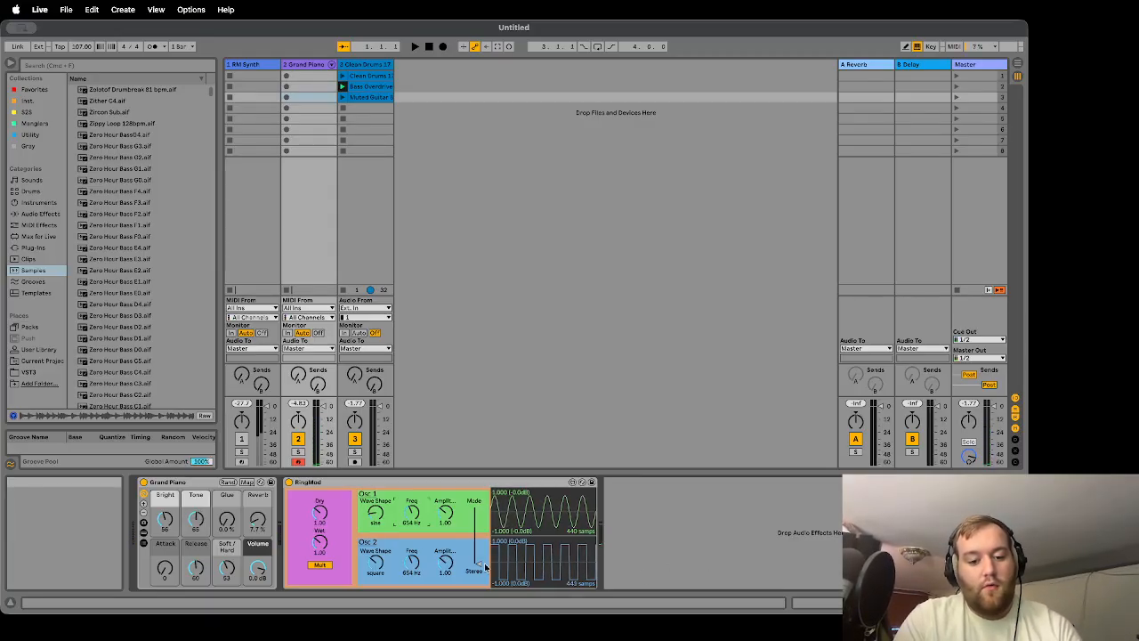
drag(445, 562, 448, 592)
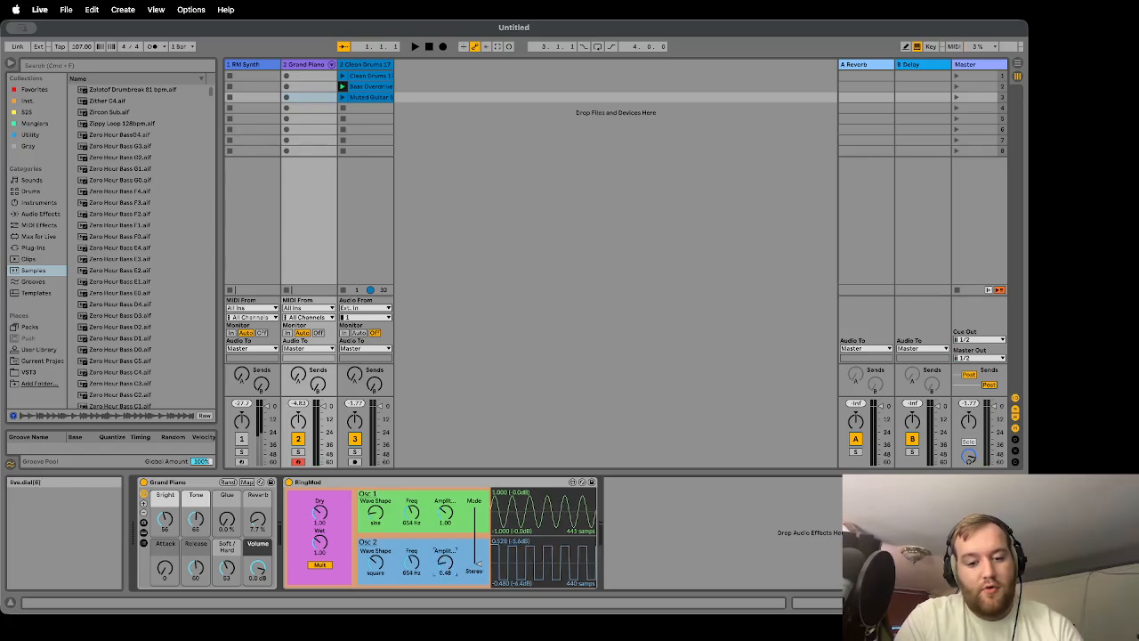
drag(444, 520, 444, 509)
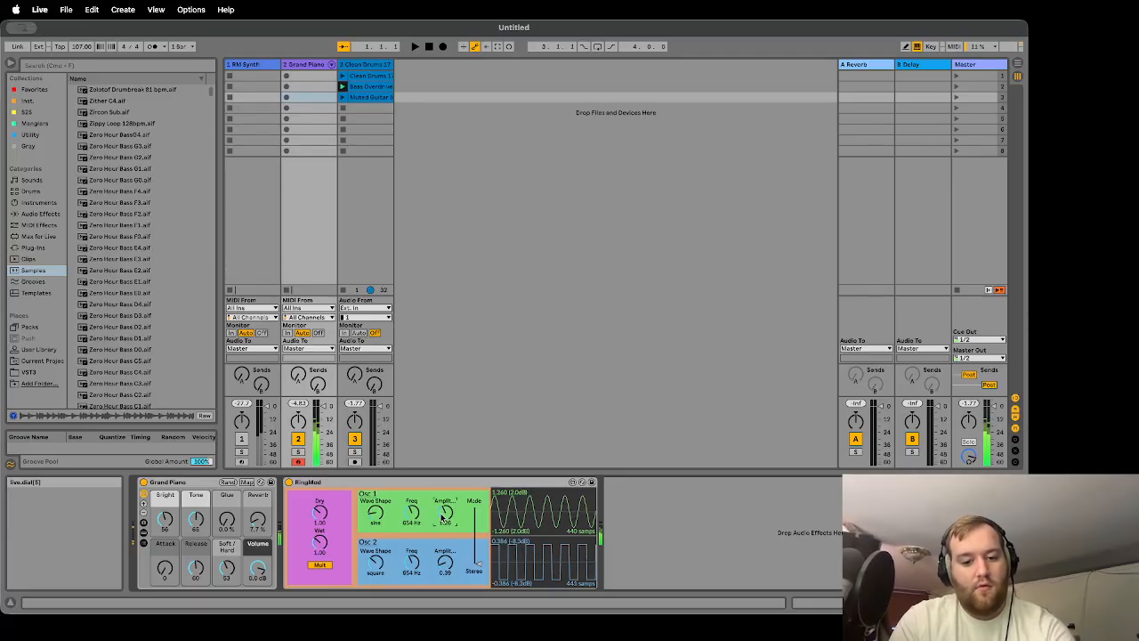
drag(444, 518, 444, 503)
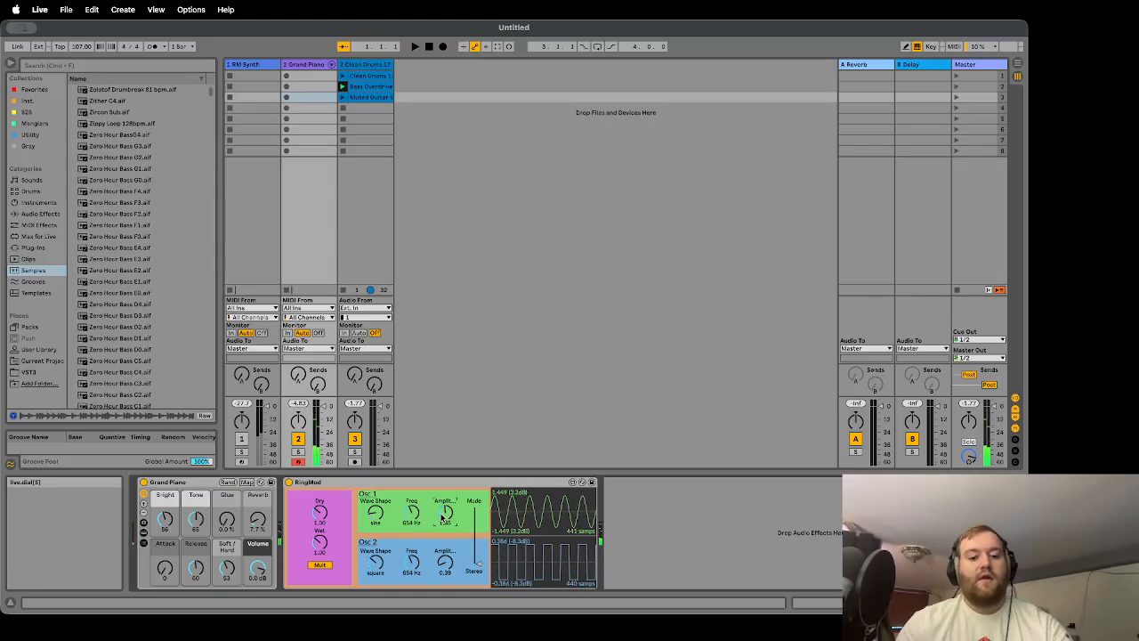
Step: Reset both oscillator amplitudes to 1.00 in Mono mode, change RingMod's operation from Mult to Div, and set the mode to Complex
click(476, 531)
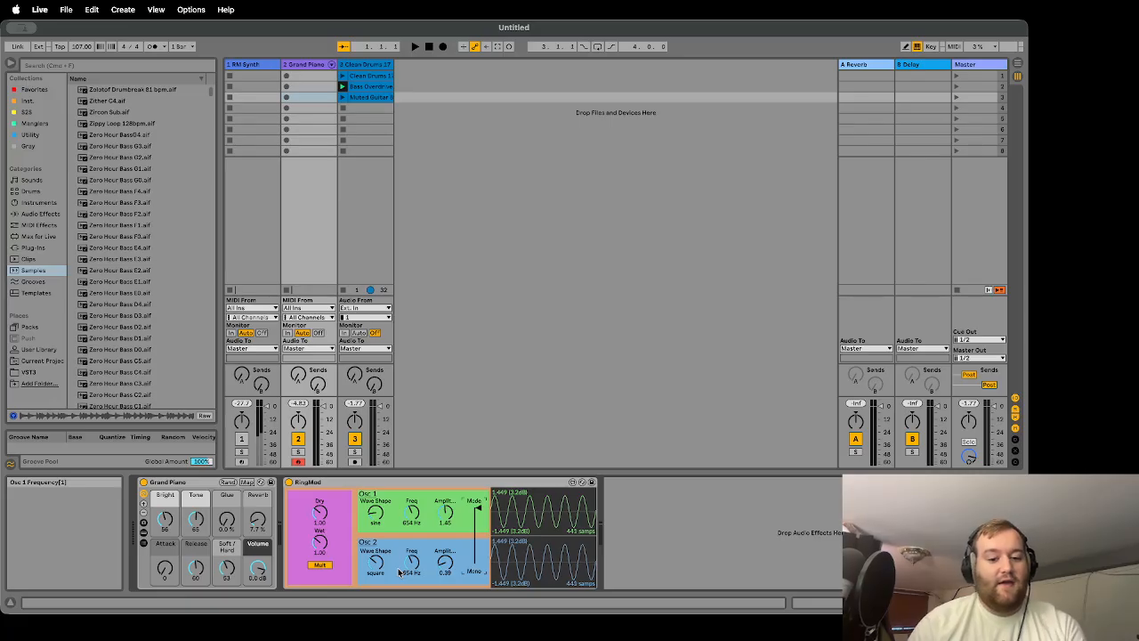
drag(445, 569, 449, 555)
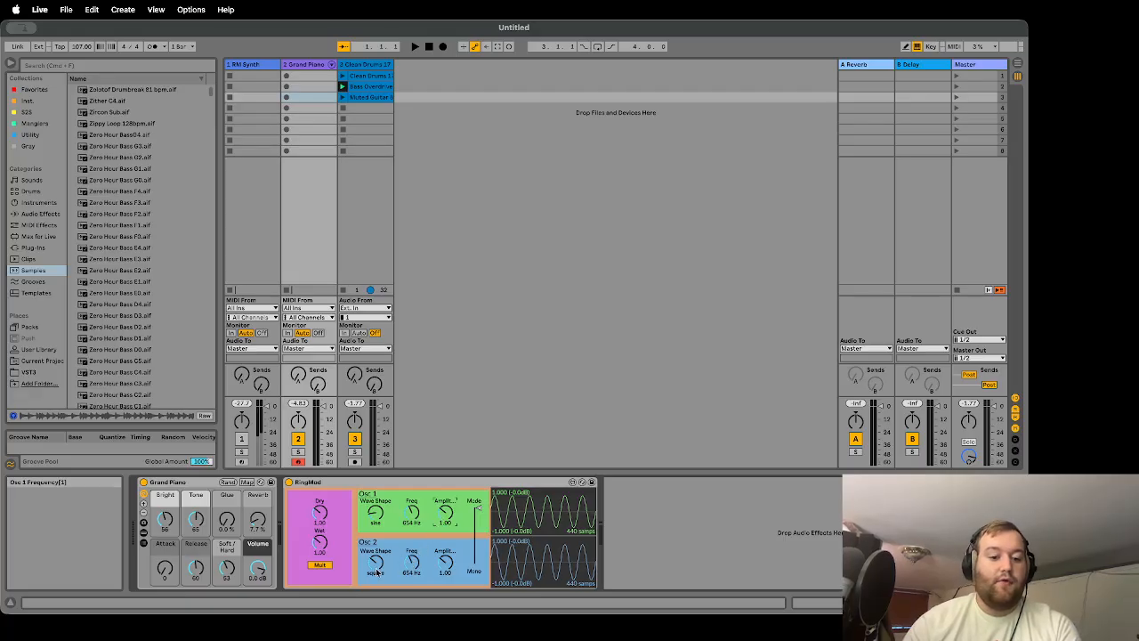
click(319, 566)
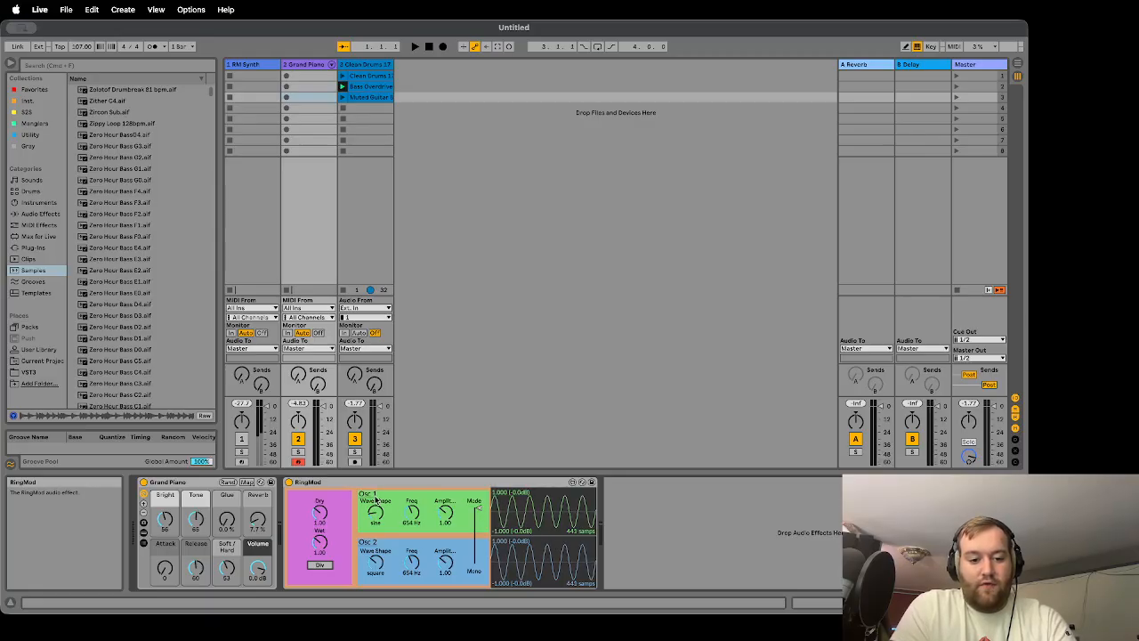
click(447, 514)
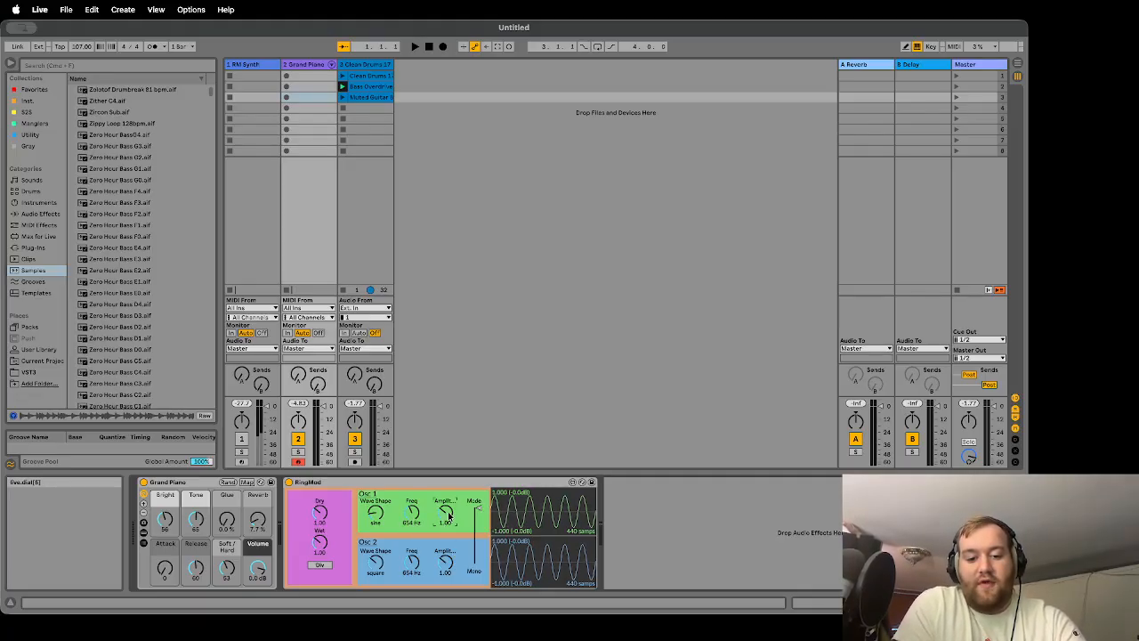
drag(478, 508, 478, 535)
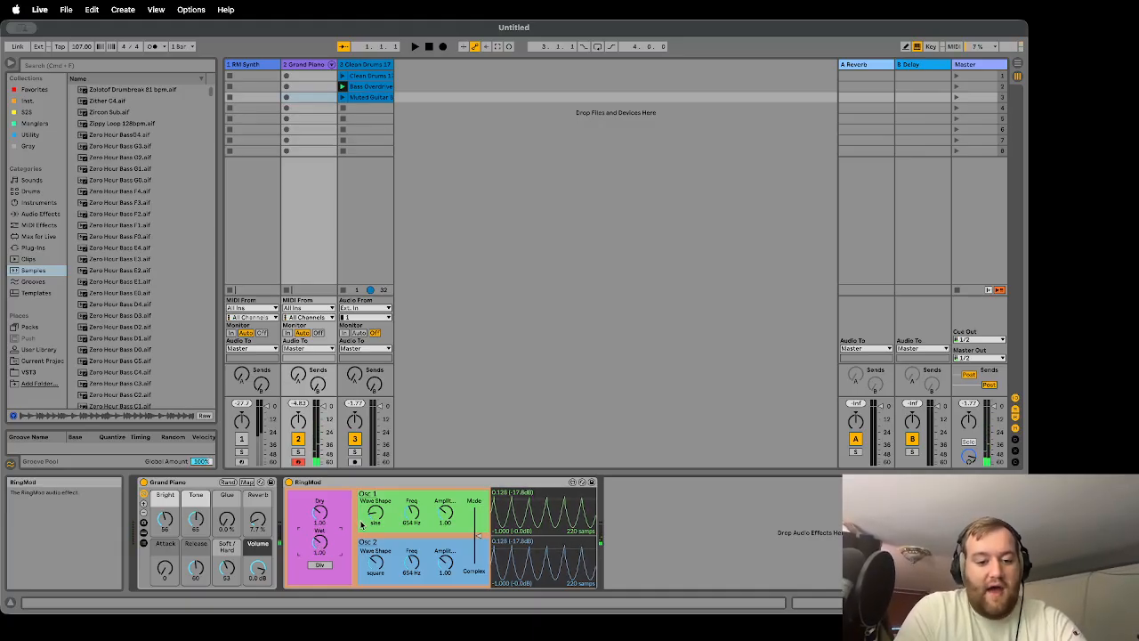
click(328, 481)
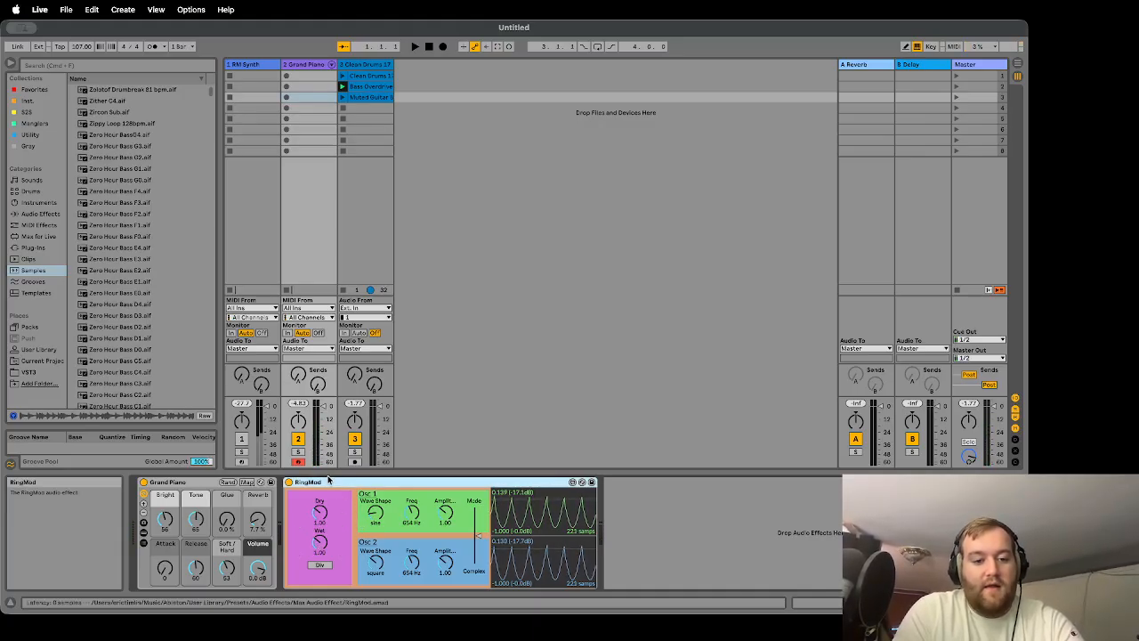
Step: Select the Clean Drums track, launch its Clean Drums clip, and turn on the track's RingMod effect
click(356, 64)
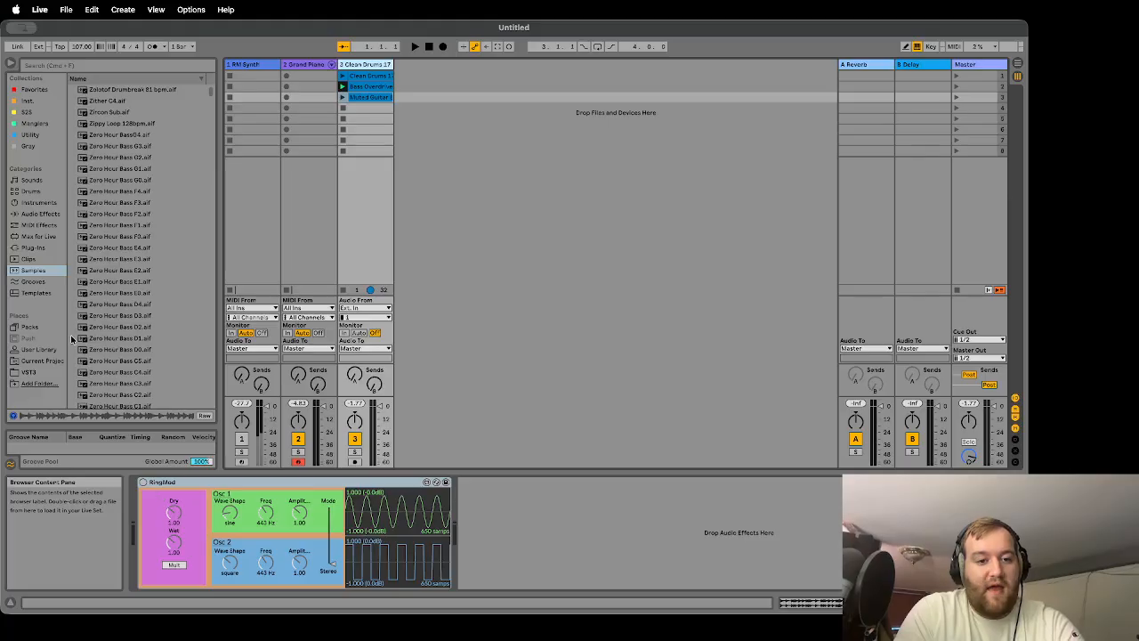
click(342, 75)
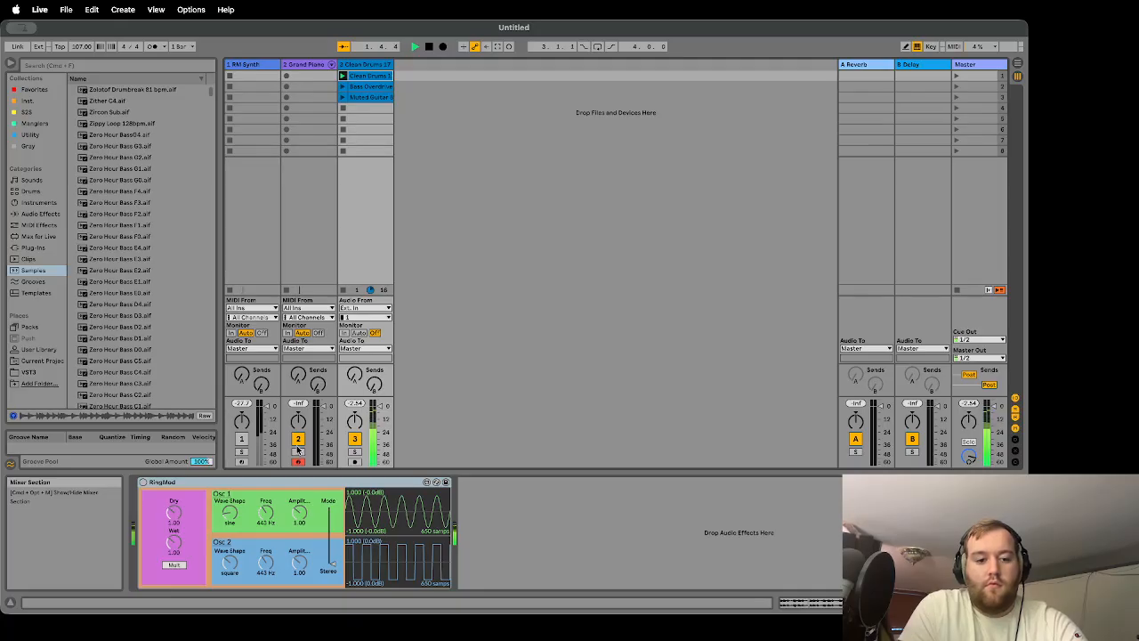
click(144, 482)
Step: Try Osc 1 as a square at a lower frequency, then use the up wave shape at 607 Hz in Complex mode with a higher Osc 2 frequency
drag(265, 514, 226, 518)
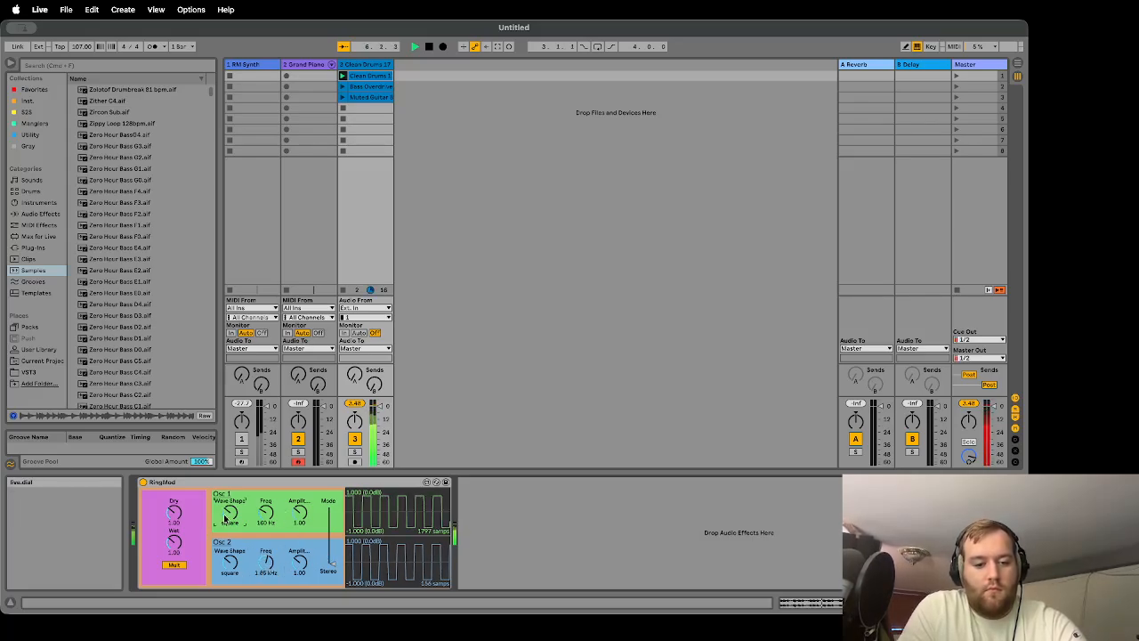
click(332, 538)
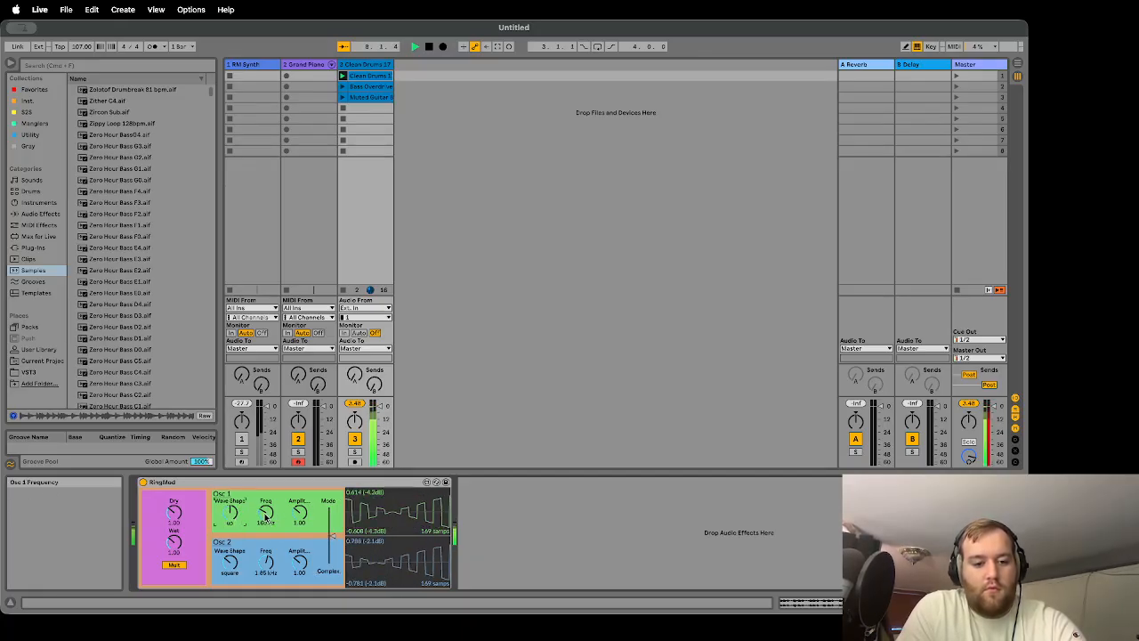
drag(265, 513, 268, 566)
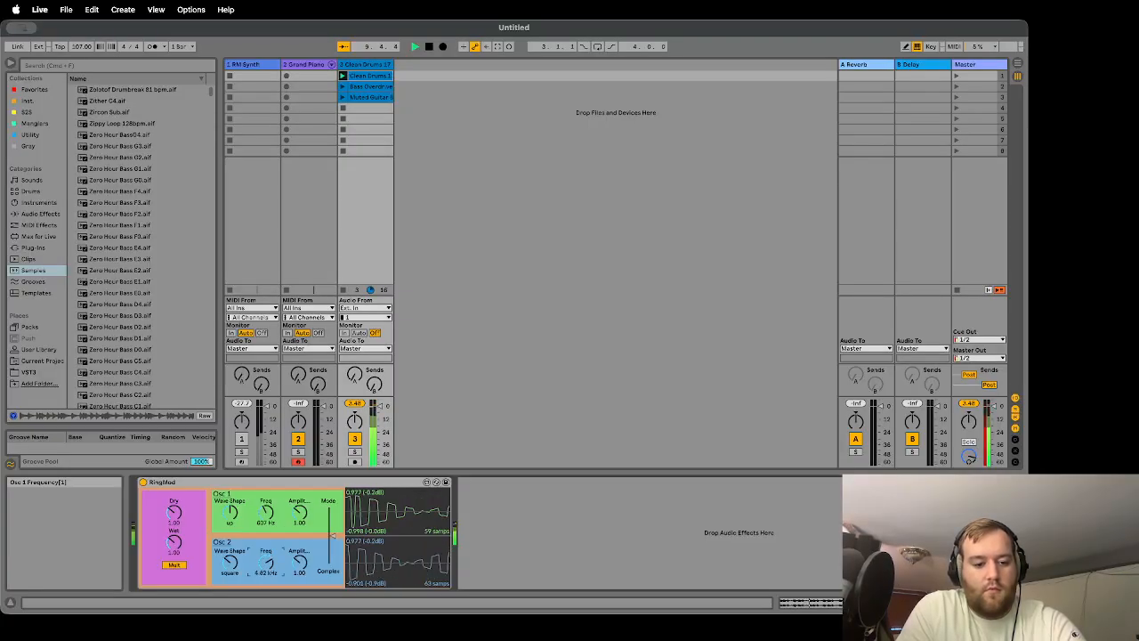
Step: Sweep both oscillators down to low frequencies, raise Osc 2 to 2.08 kHz, and switch to Mono mode with Osc 1 at 481 Hz
drag(269, 566, 269, 587)
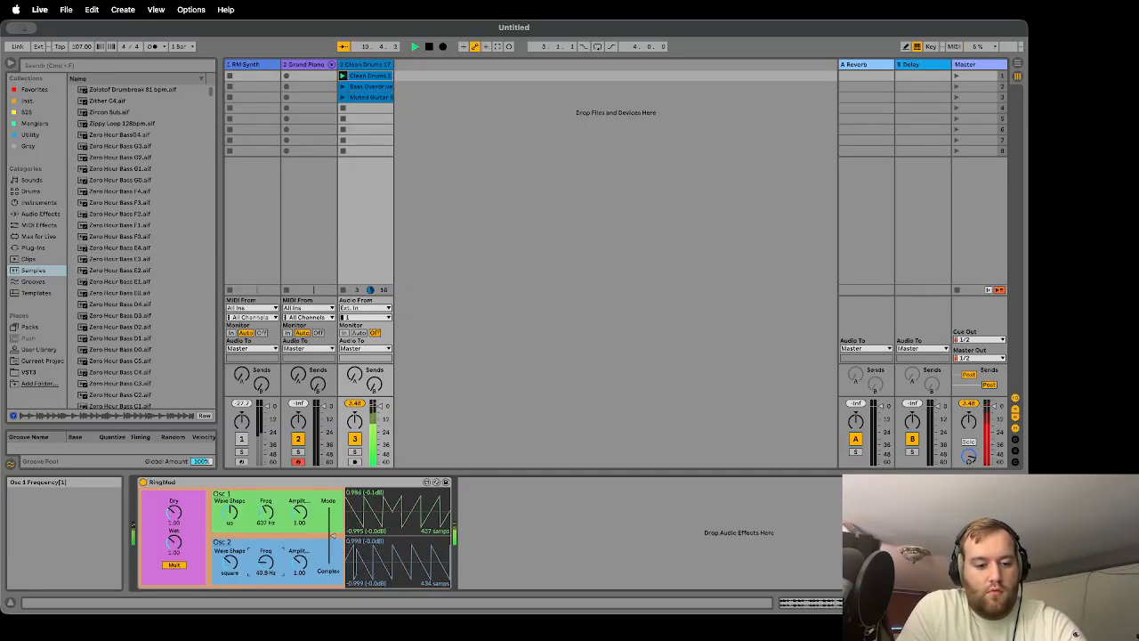
drag(265, 514, 269, 562)
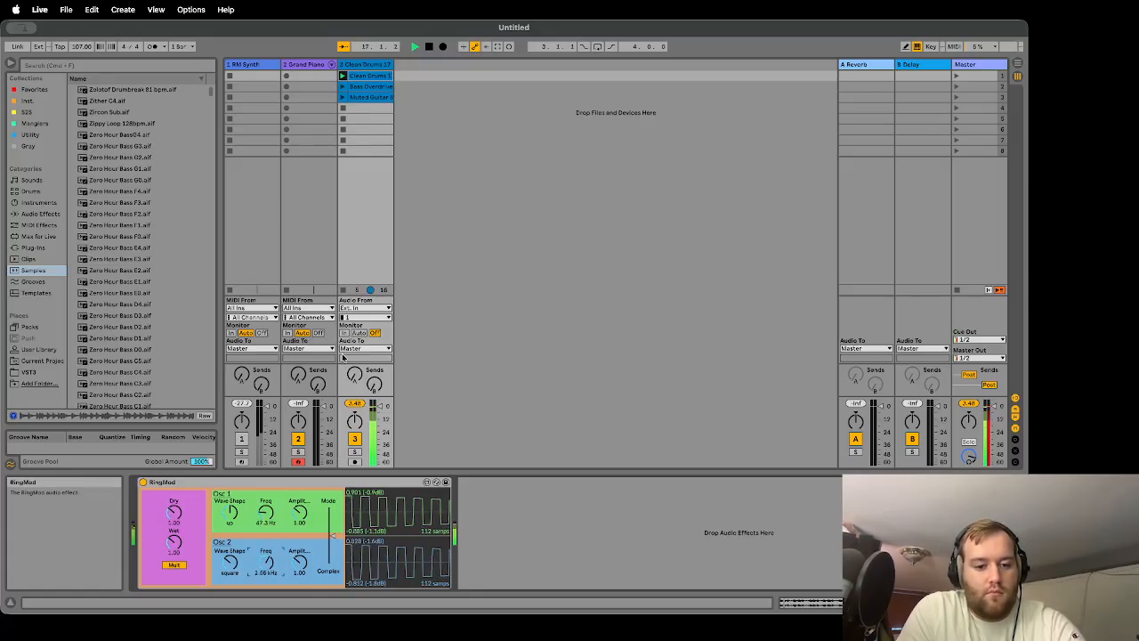
drag(331, 535, 265, 511)
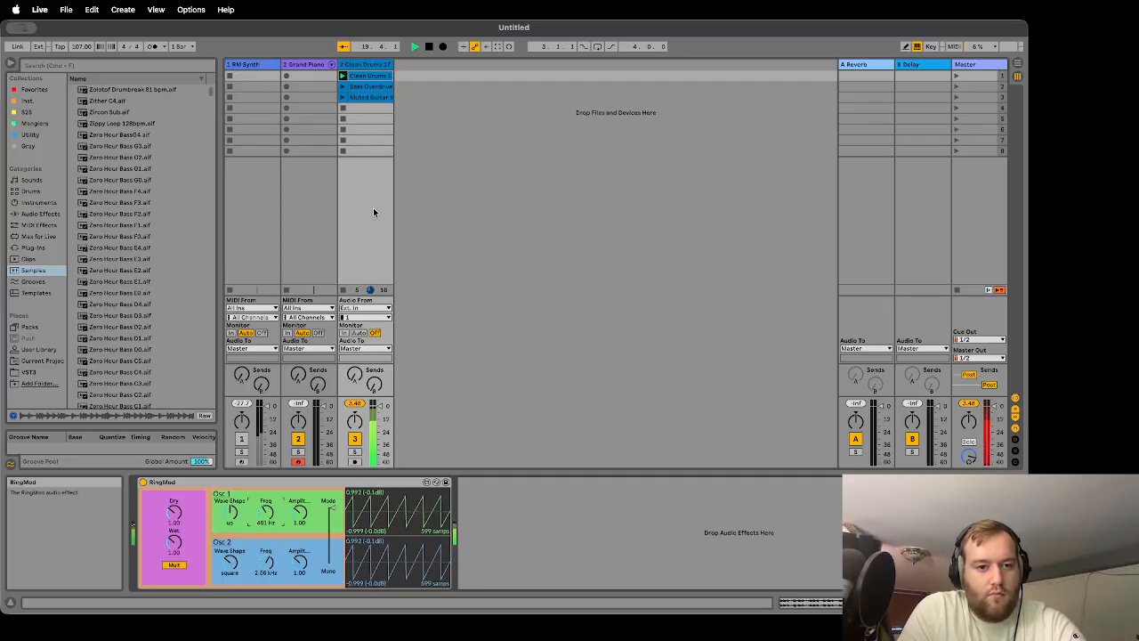
Step: Launch the Bass Overdrive clip and compare it with RingMod bypassed, leaving the effect on
click(349, 86)
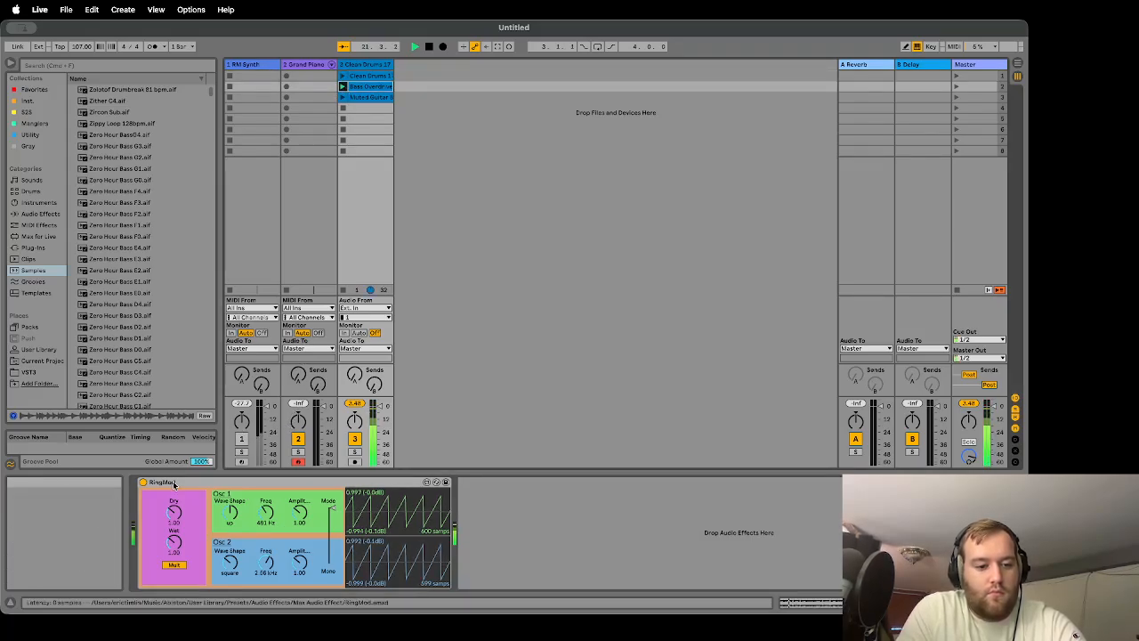
click(142, 483)
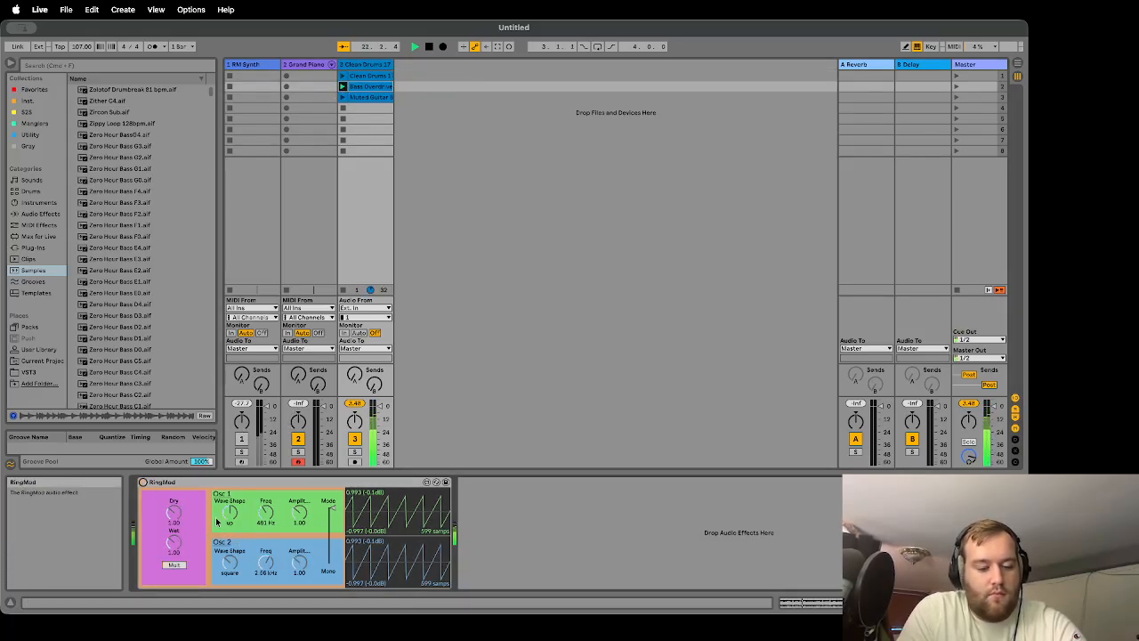
click(143, 482)
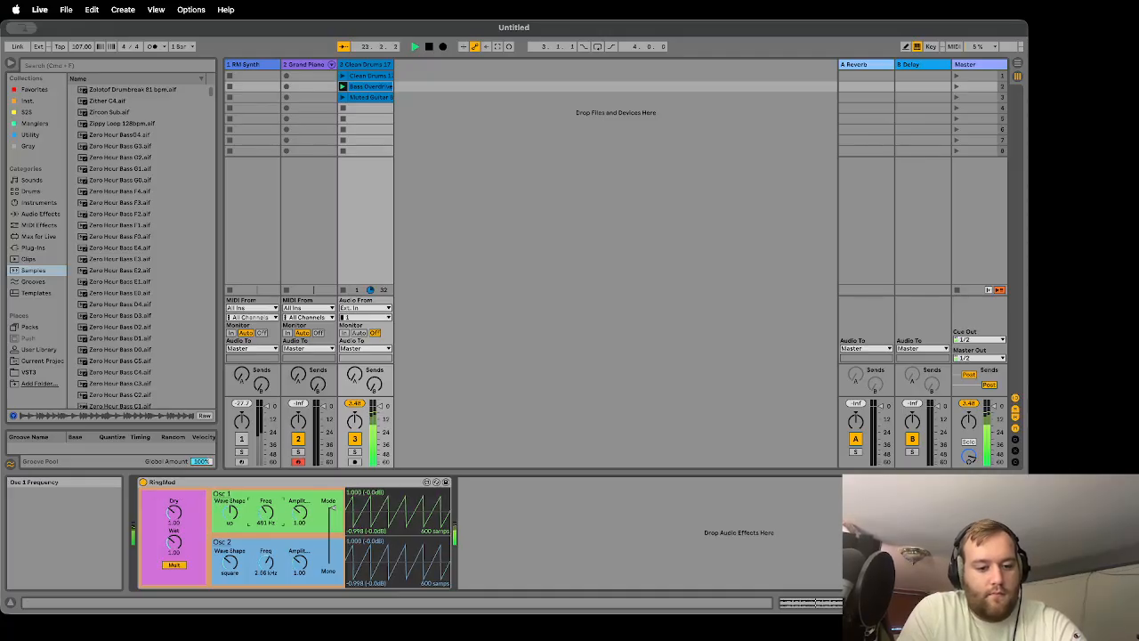
Step: Try Osc 1 at 10.5 kHz with reduced amplitude, lower the Wet level, and return Osc 1 to amplitude 1.00 at about 345 Hz
drag(265, 513, 301, 552)
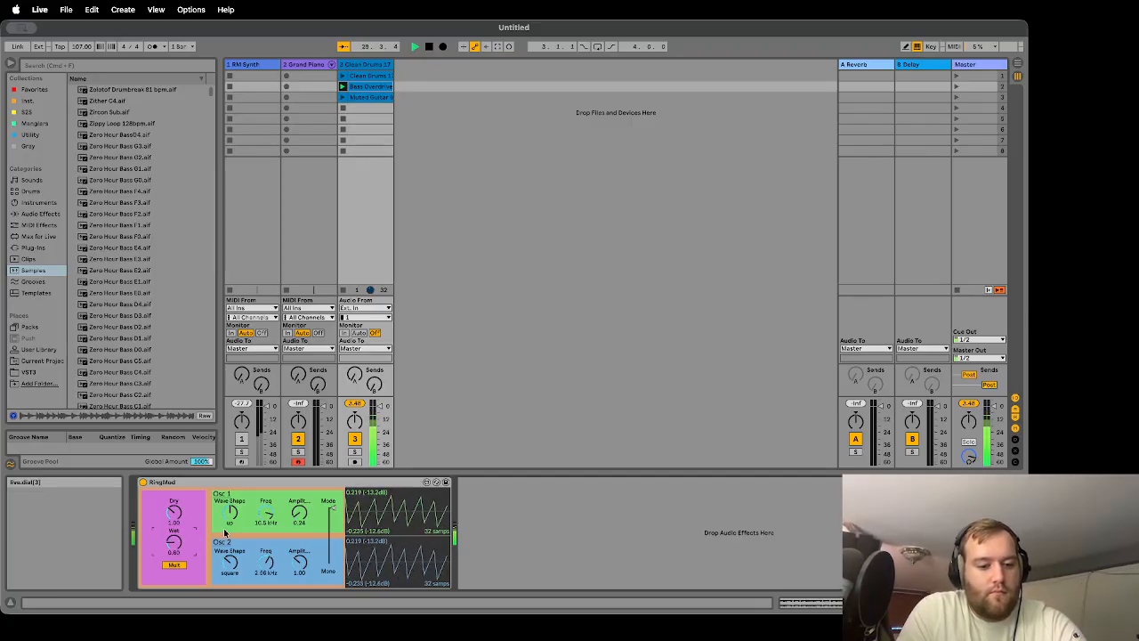
drag(305, 513, 267, 520)
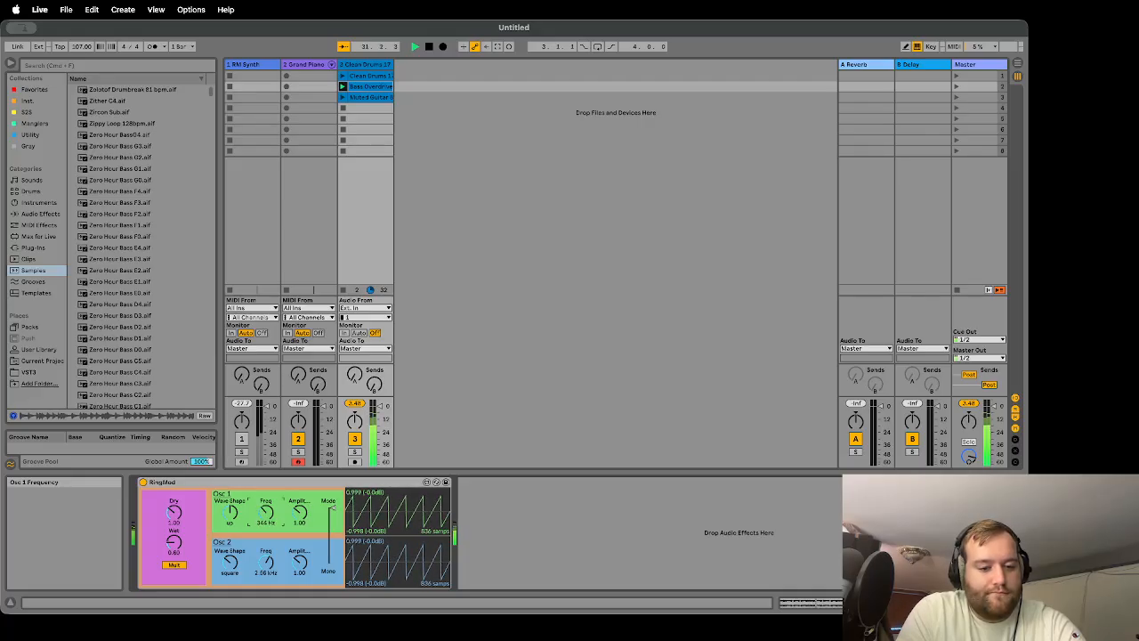
Step: Set Osc 2 to a sine at a lower frequency and Osc 1 to a triangle wave, with RingMod on Div in Complex mode
drag(267, 520, 233, 566)
click(173, 564)
click(331, 537)
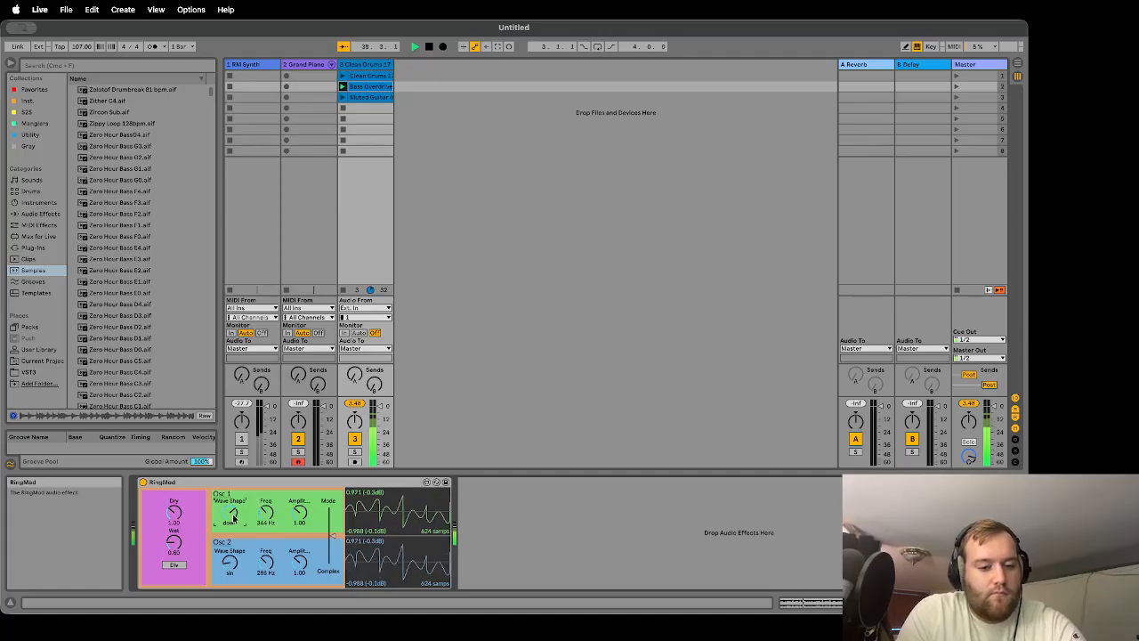
drag(233, 517, 233, 521)
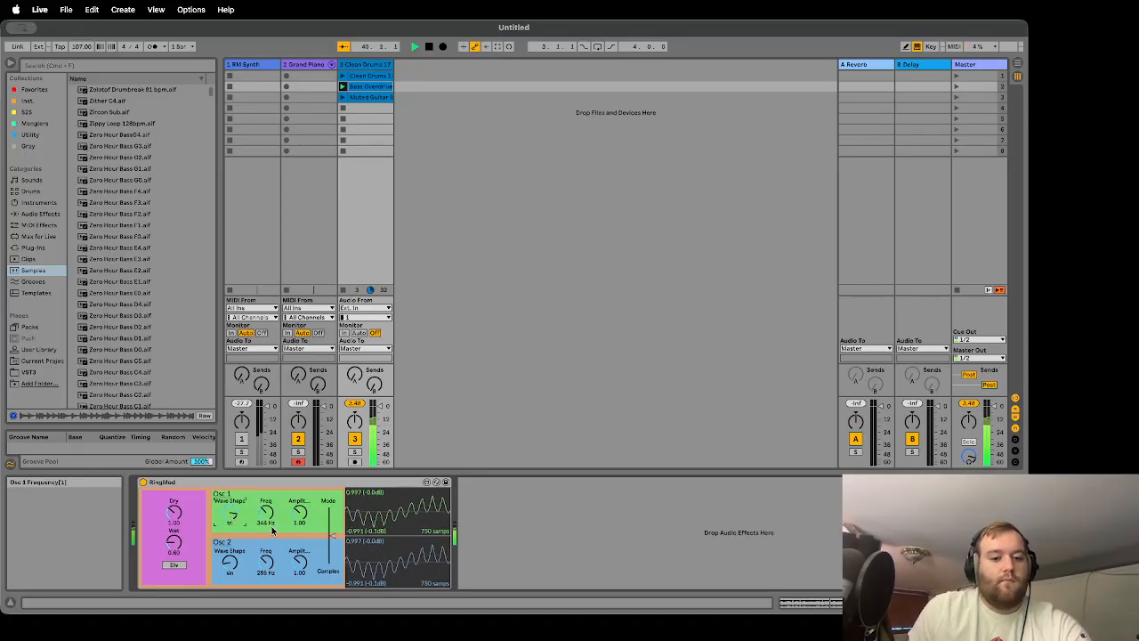
Step: Launch the Muted Guitar clip, switch RingMod to Stereo mode, and match Osc 2's frequency to Osc 1's
click(343, 96)
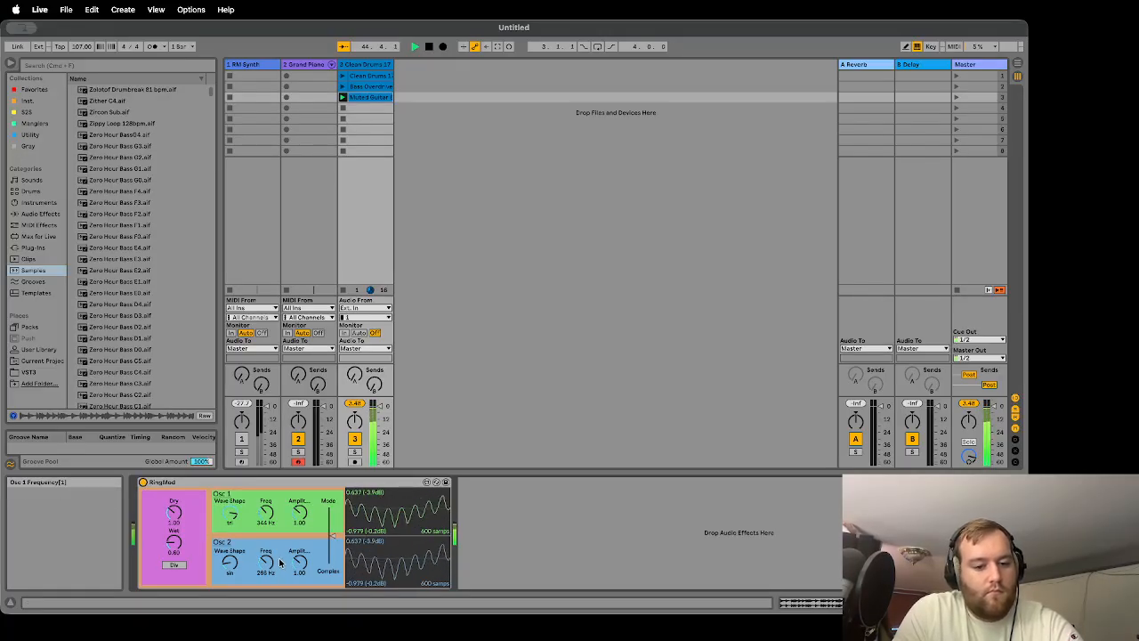
click(332, 562)
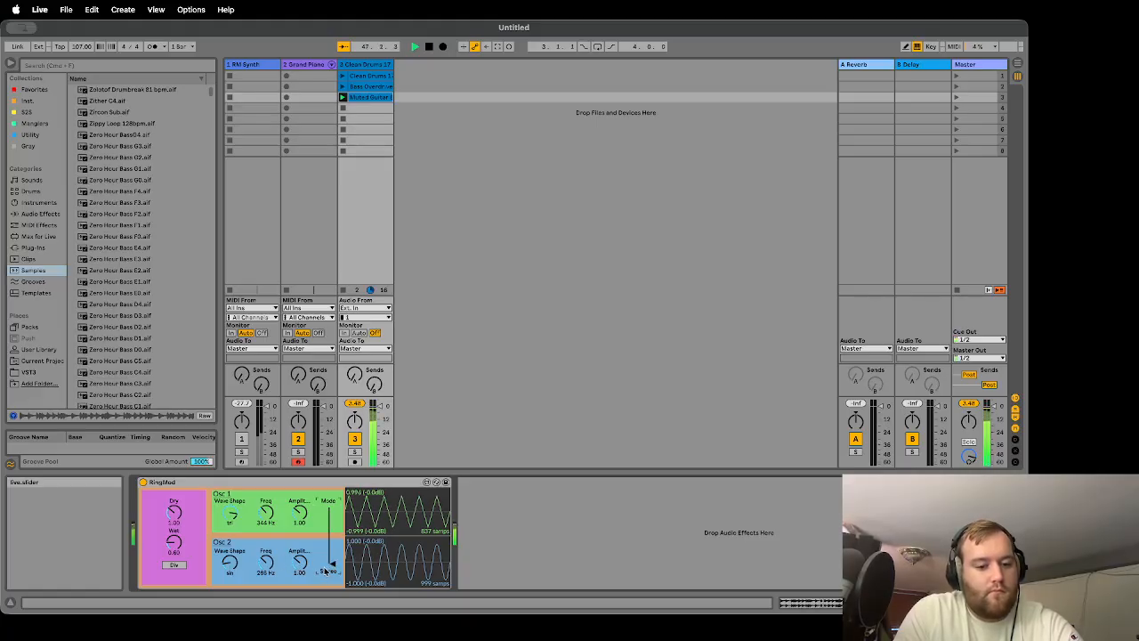
drag(266, 561, 266, 534)
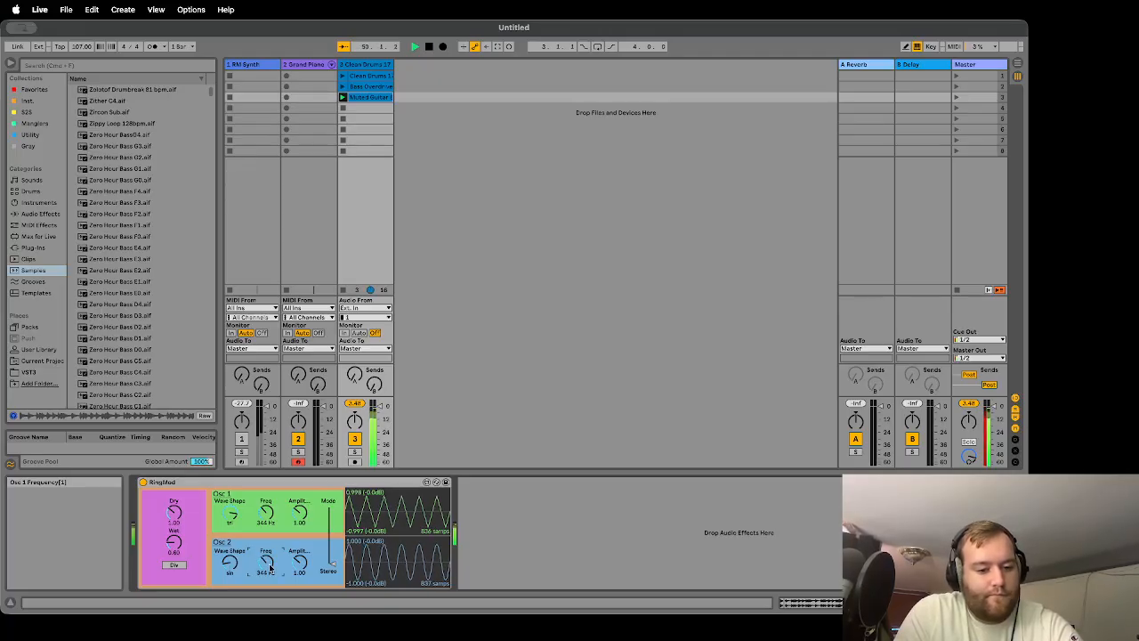
Step: Add an LFO and an Envelope Follower from the Modulators audio effects after RingMod on the guitar track
click(38, 202)
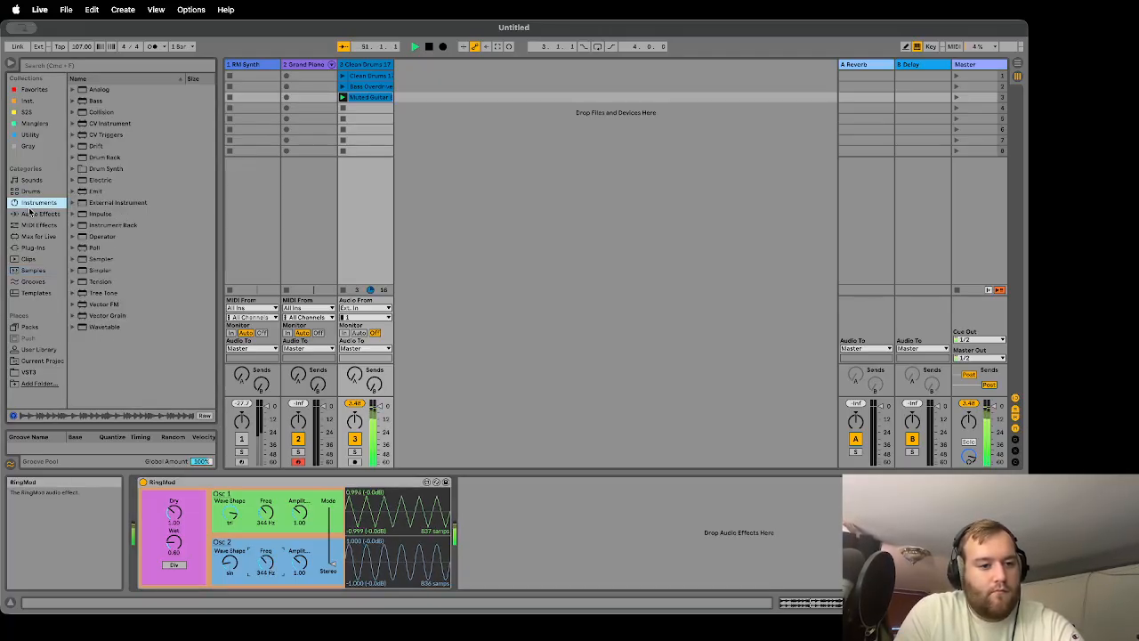
click(38, 214)
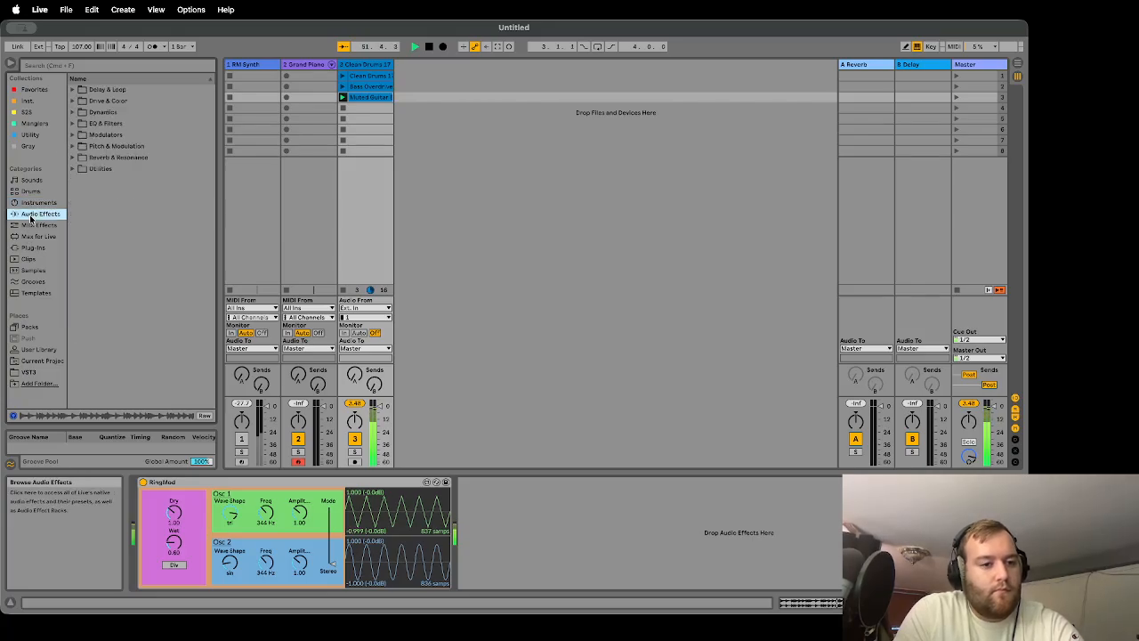
click(73, 134)
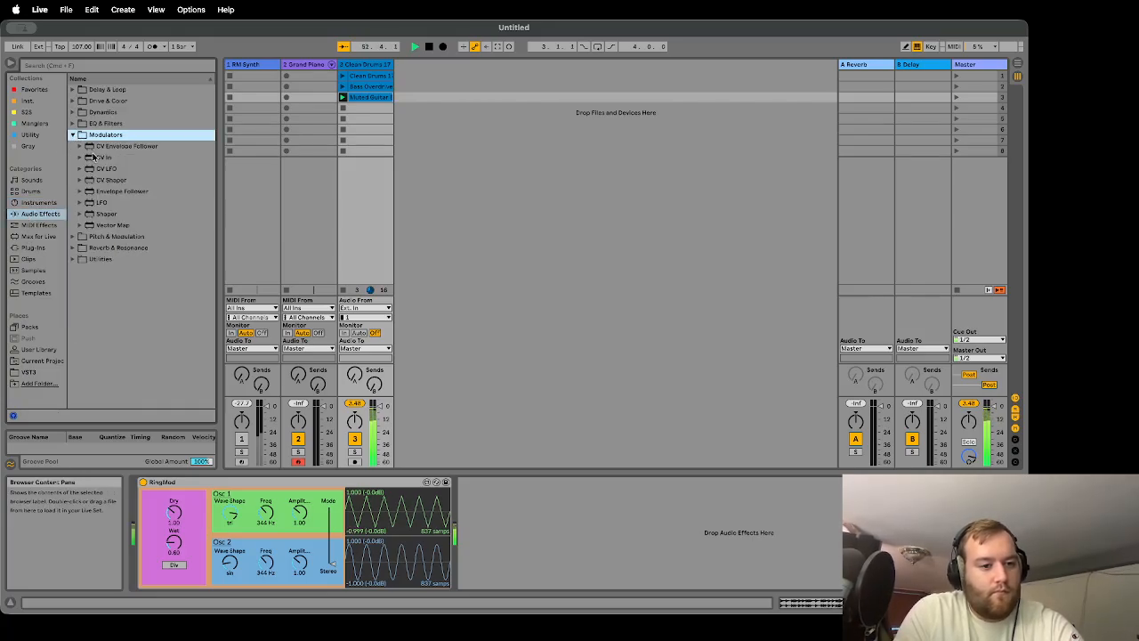
click(120, 202)
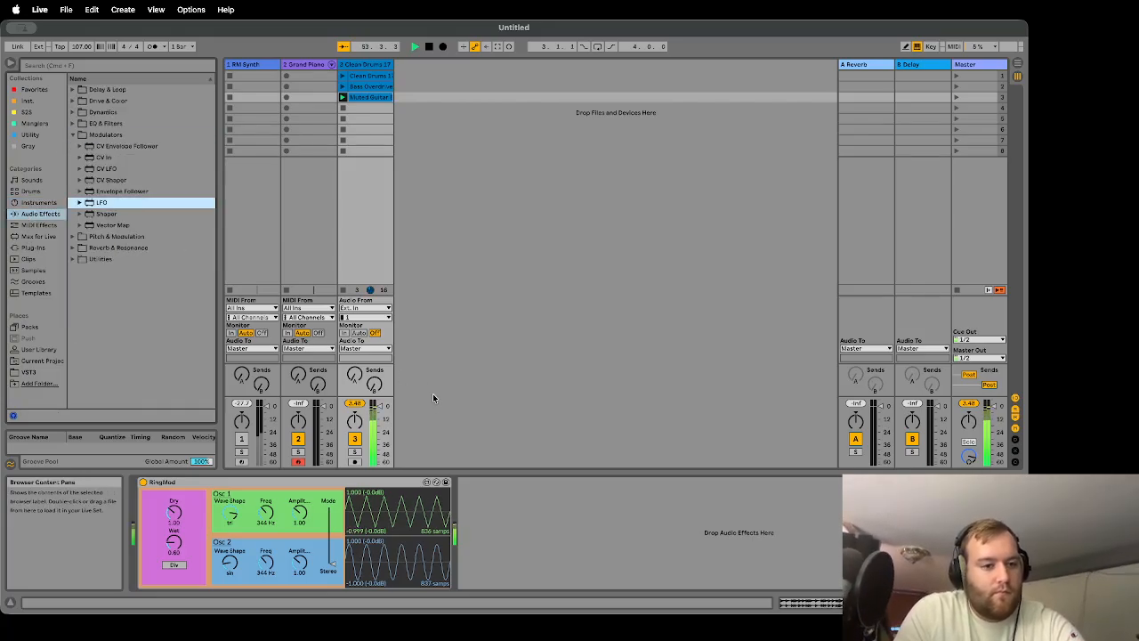
double_click(138, 202)
double_click(127, 191)
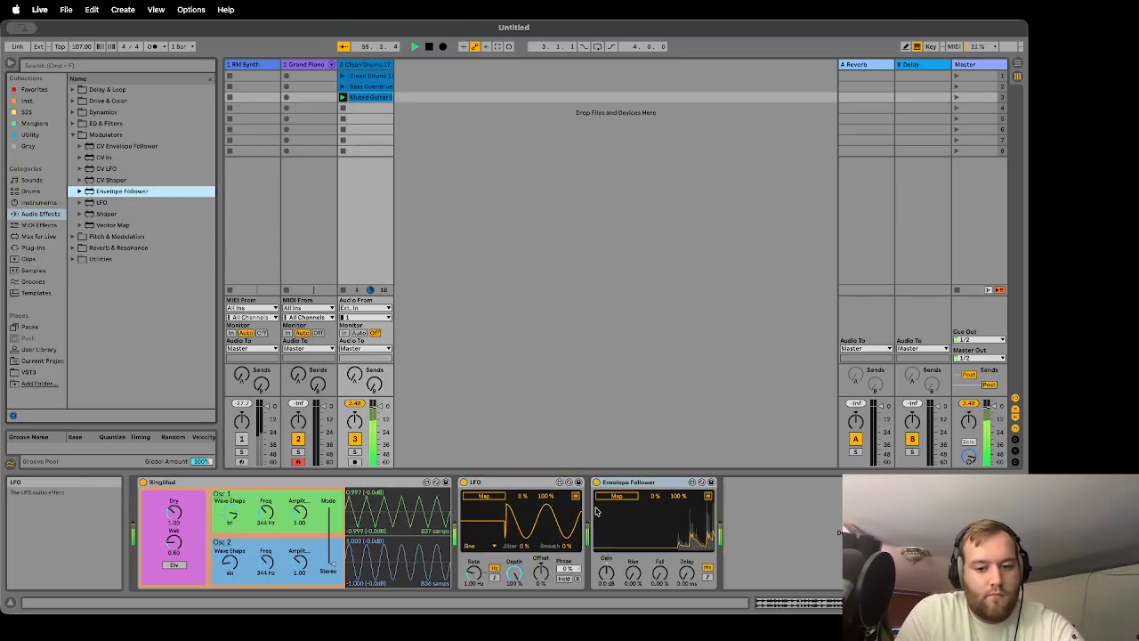
Step: Map the Envelope Follower to Osc 2's frequency, raise its gain, and set Rise to about 15.7 % and Fall to about 26.8 %
click(617, 496)
click(265, 561)
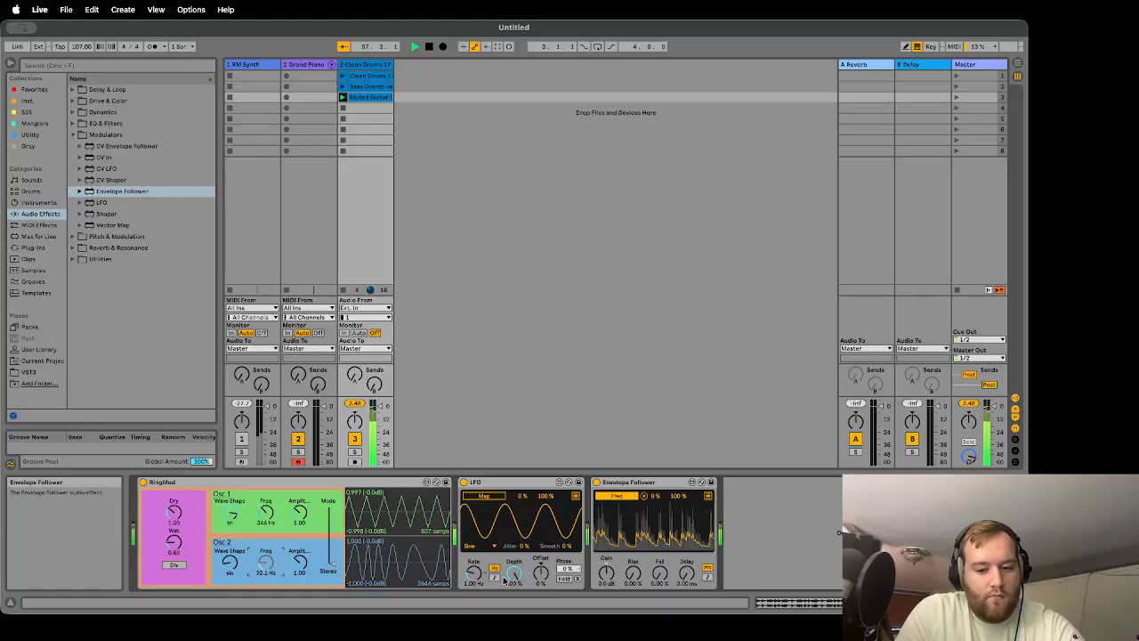
drag(606, 572, 606, 579)
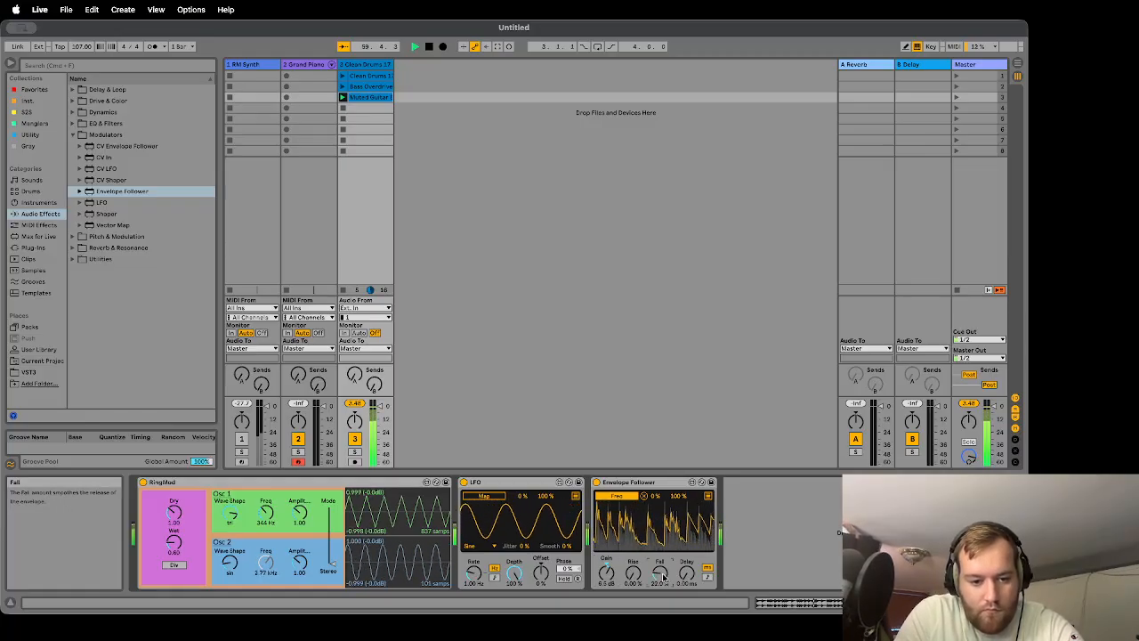
drag(663, 577, 633, 566)
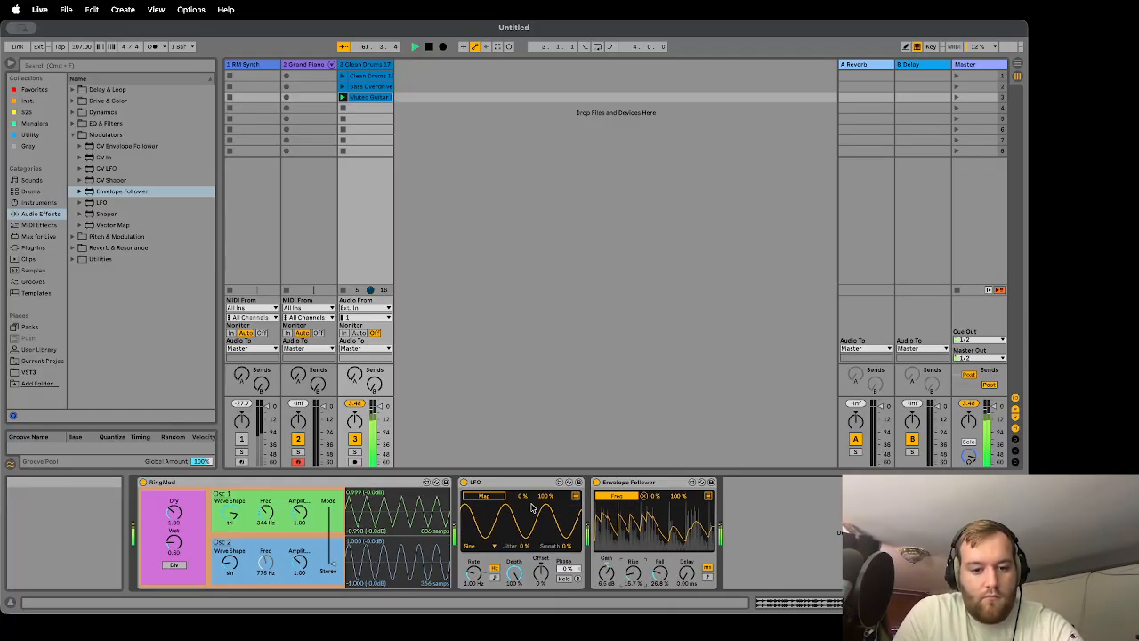
Step: Map the LFO to Osc 1's frequency and set its rate to 0.11 Hz and depth to about 15 %
click(488, 496)
click(266, 515)
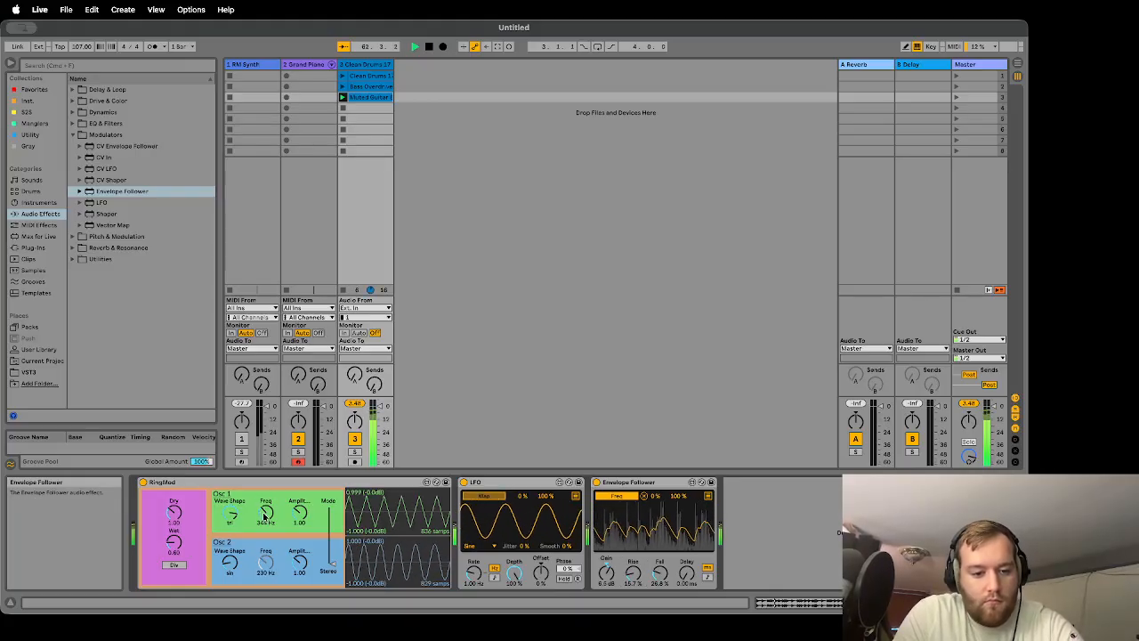
mouse_move(514, 572)
mouse_down()
mouse_move(515, 589)
mouse_move(492, 570)
mouse_up()
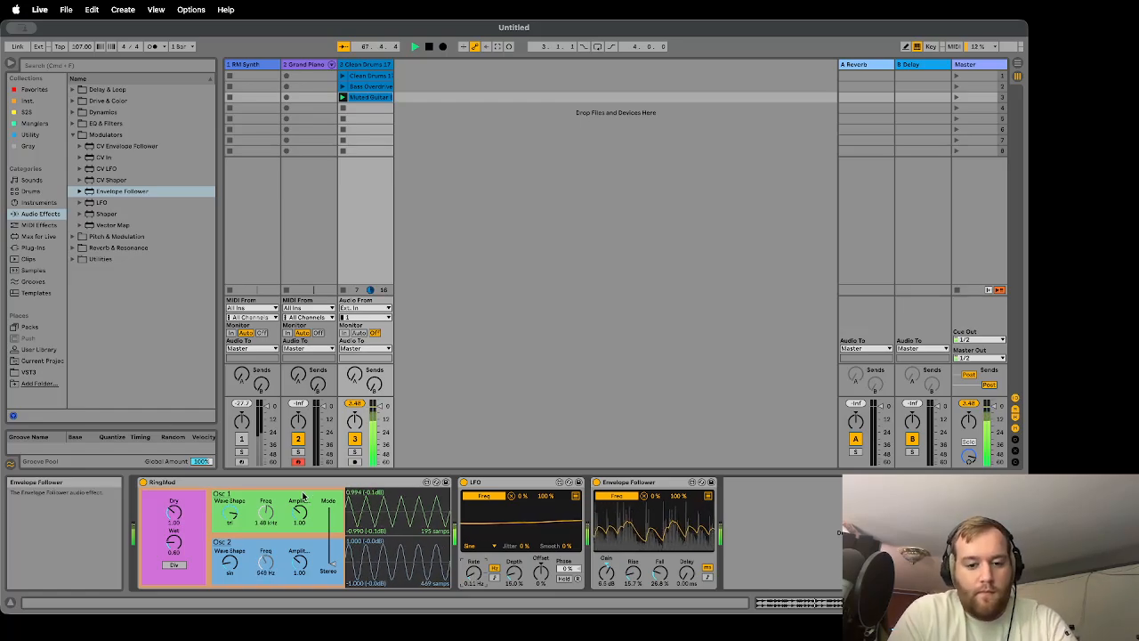
Step: Switch RingMod to the Mult operation in Complex mode and set Osc 1 to a square wave
click(177, 566)
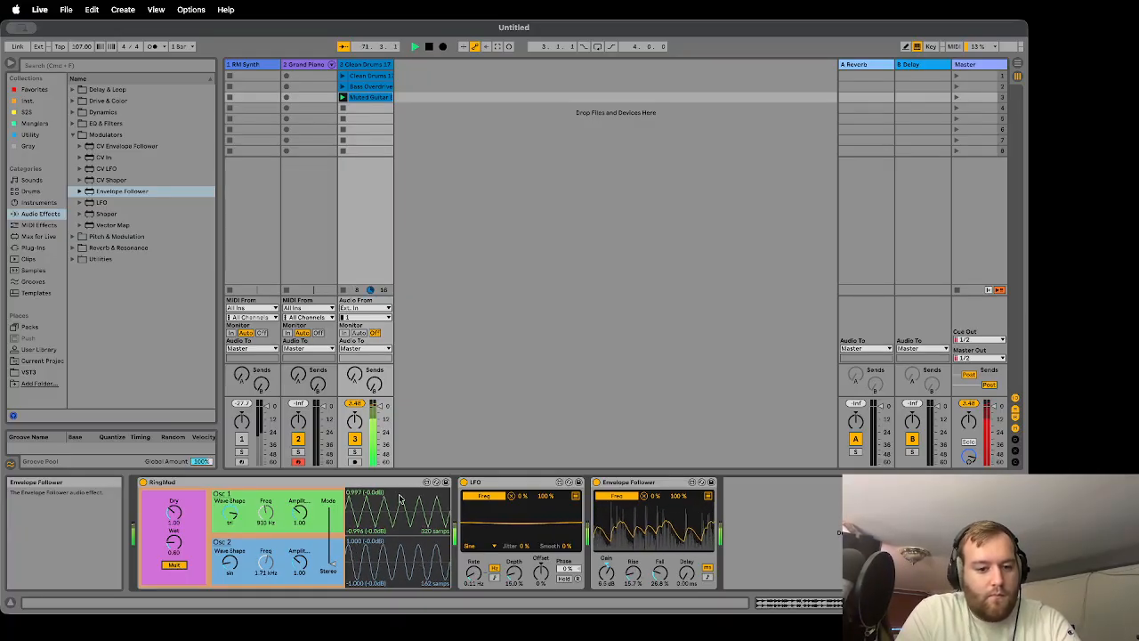
click(326, 563)
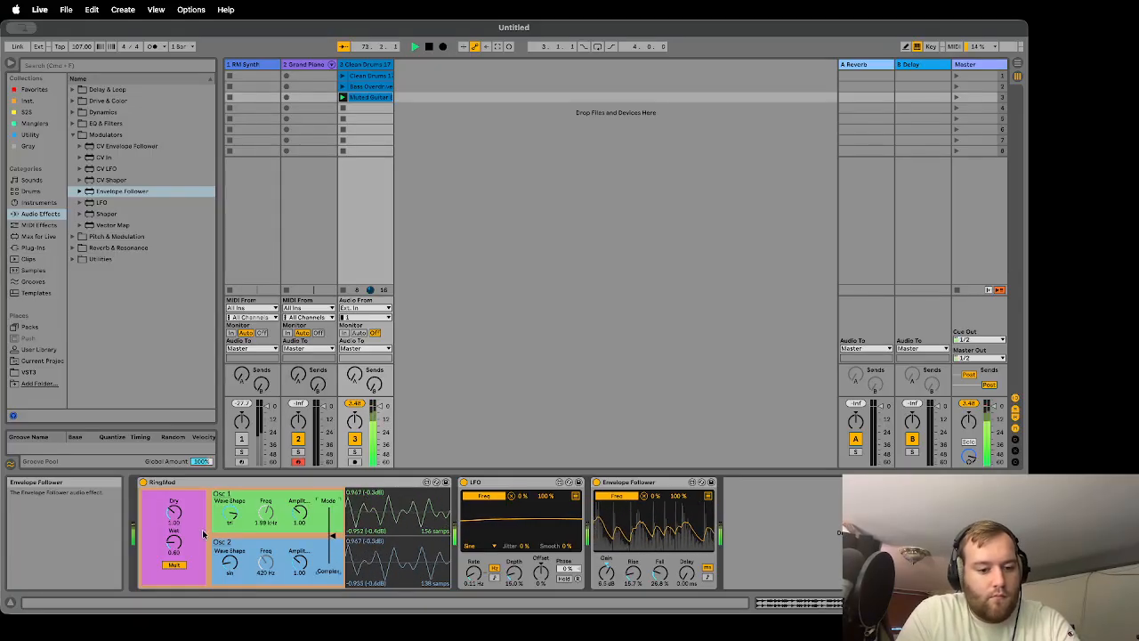
drag(229, 523, 229, 513)
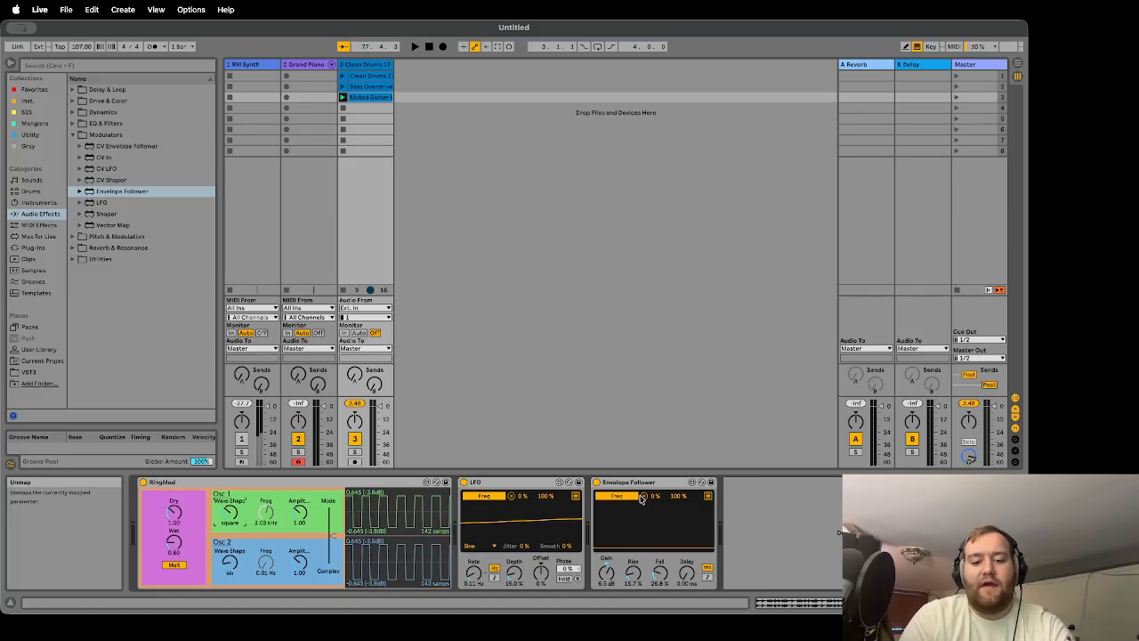
Step: Add a second LFO after the Envelope Follower and map it to the first LFO's Depth and Rate
double_click(110, 204)
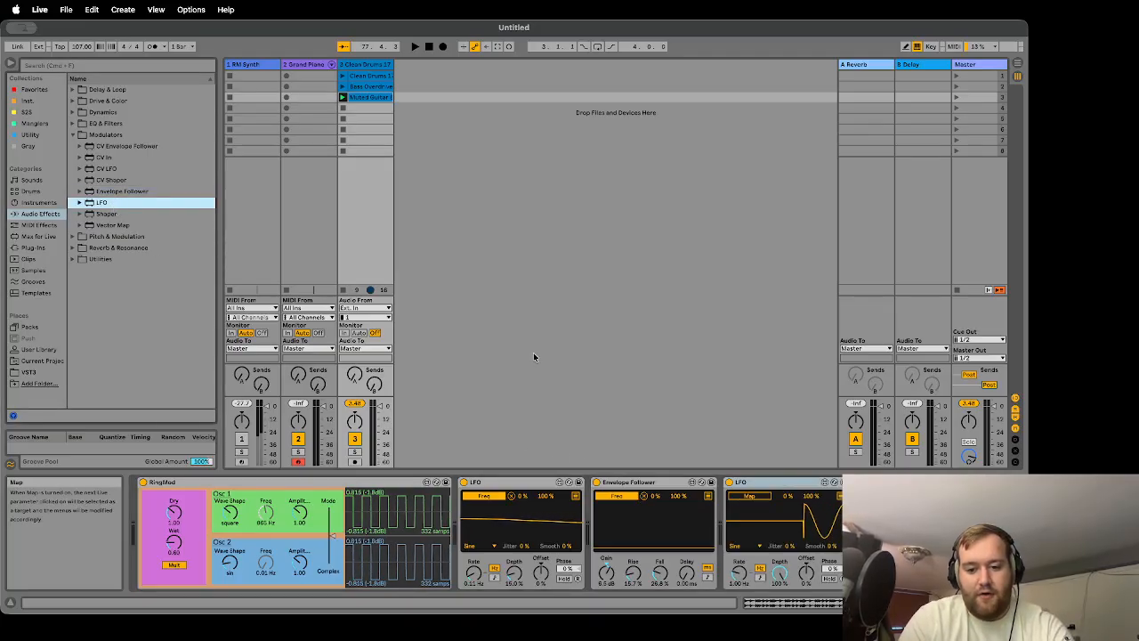
click(759, 499)
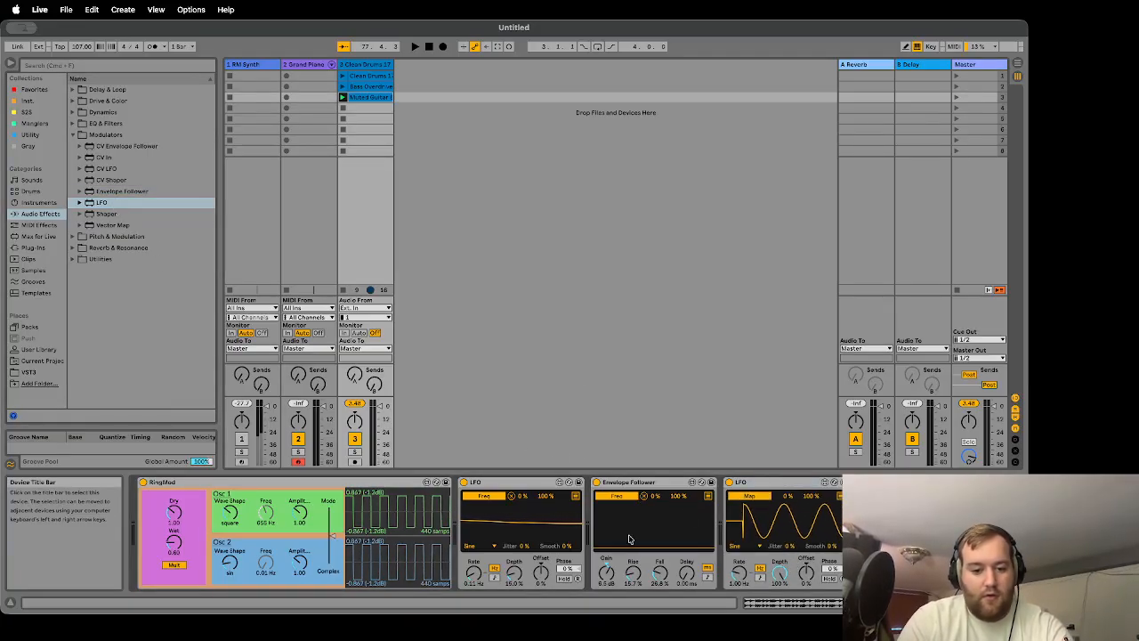
click(515, 573)
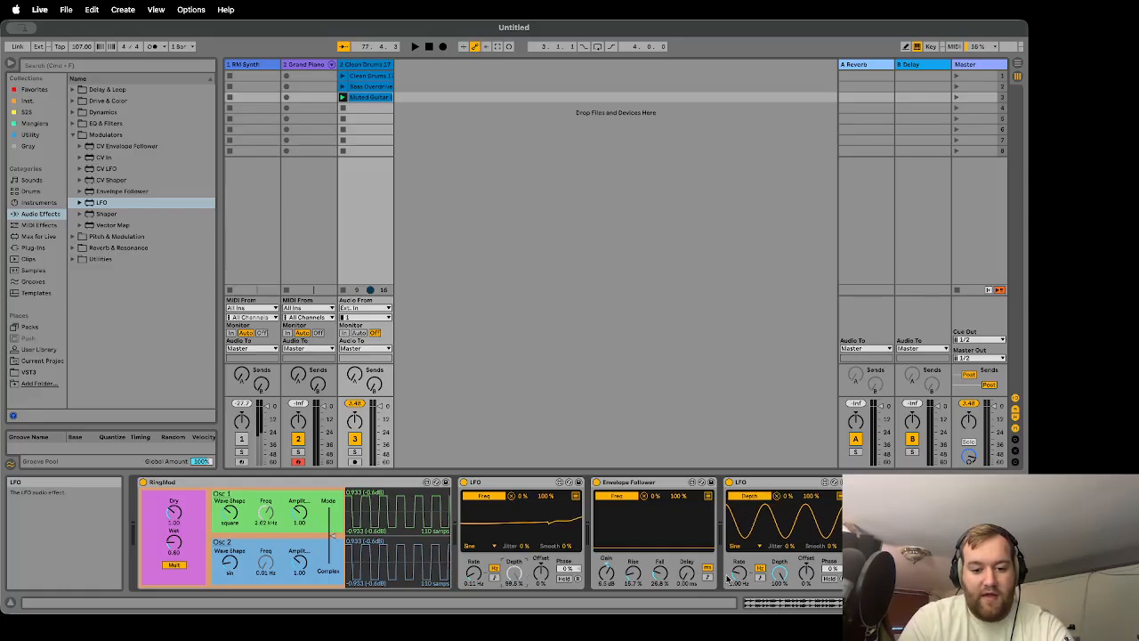
click(838, 495)
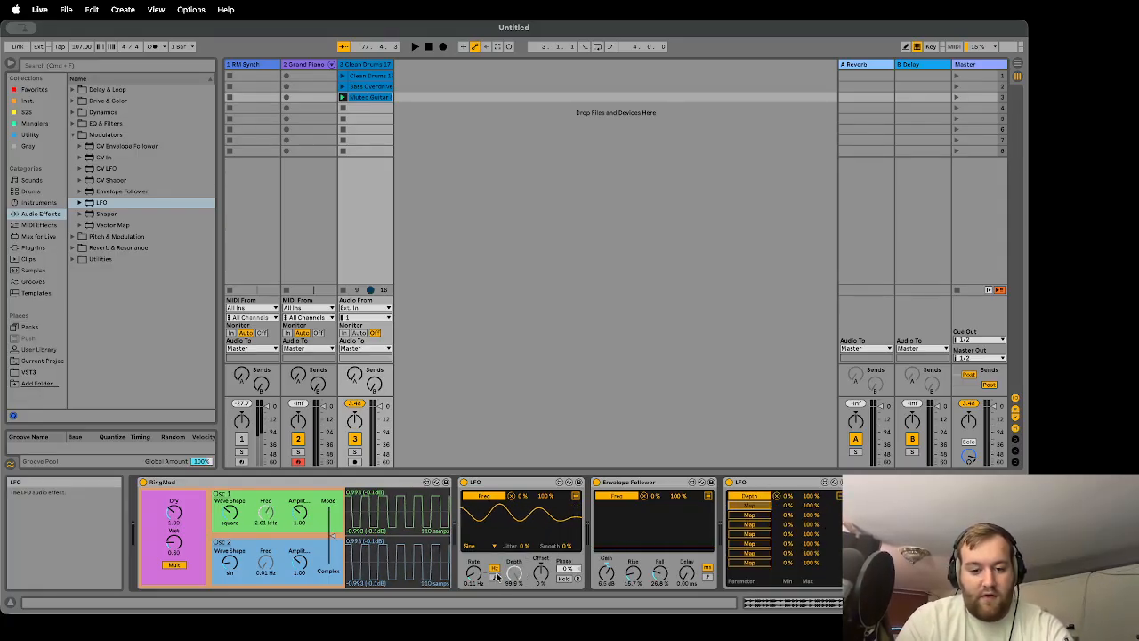
click(473, 572)
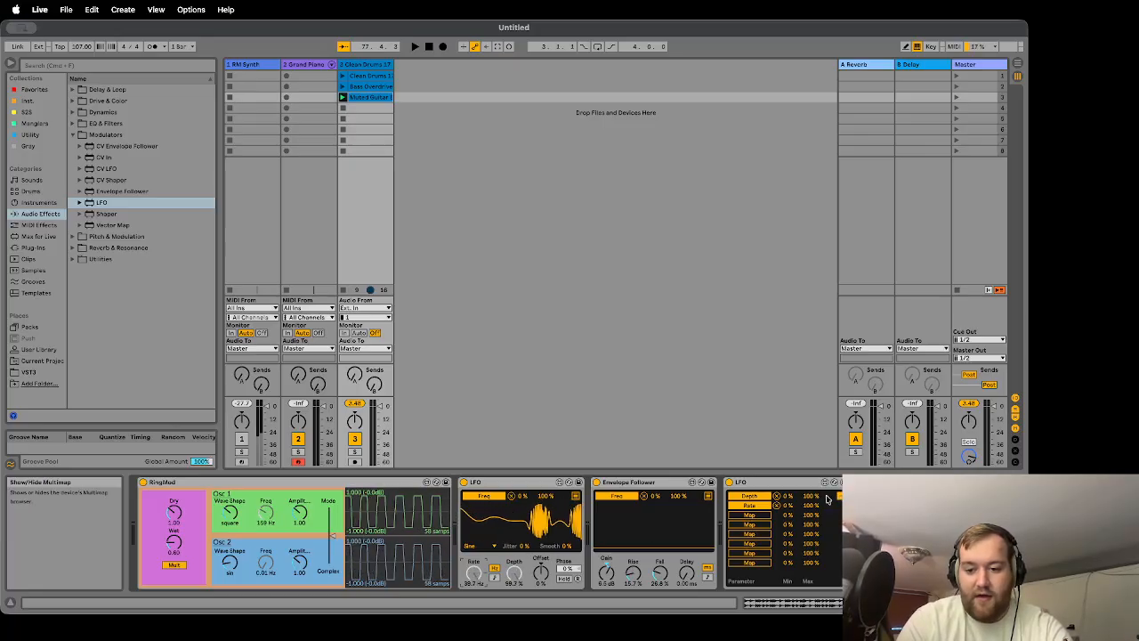
Step: Map the first LFO's next two modulation slots to the second LFO's Rate and Depth
click(576, 495)
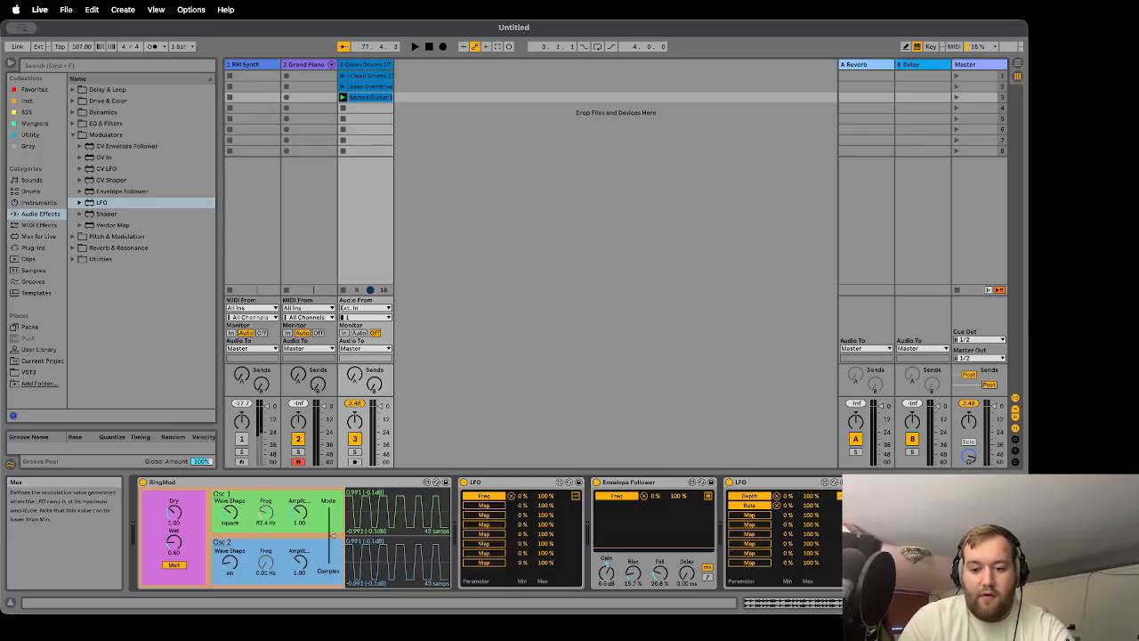
click(838, 496)
click(487, 507)
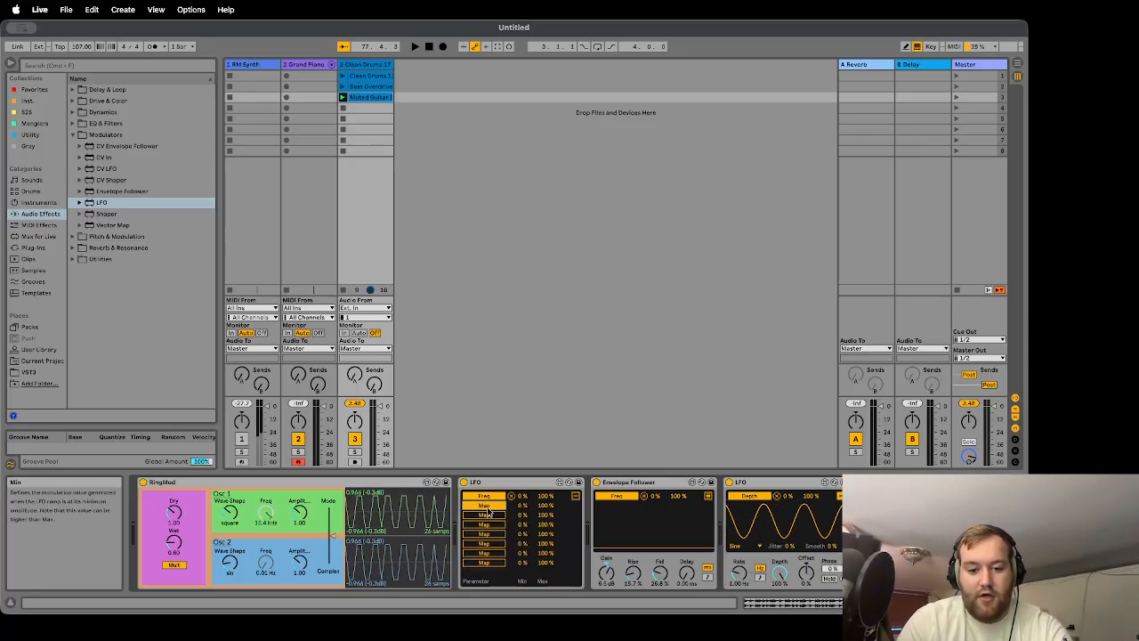
click(739, 571)
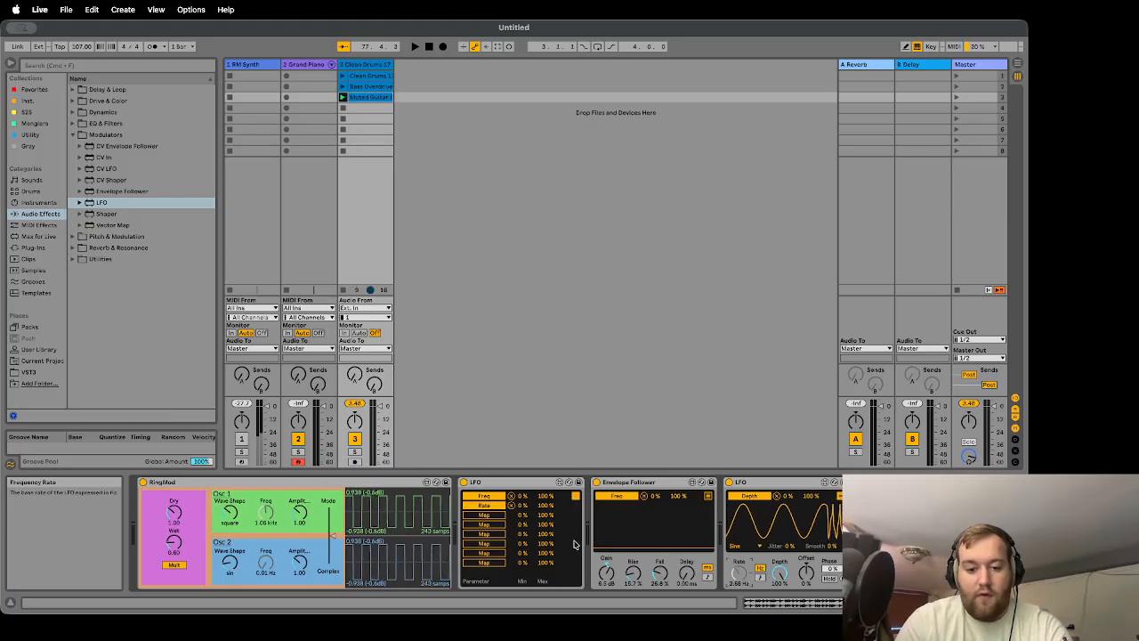
click(482, 515)
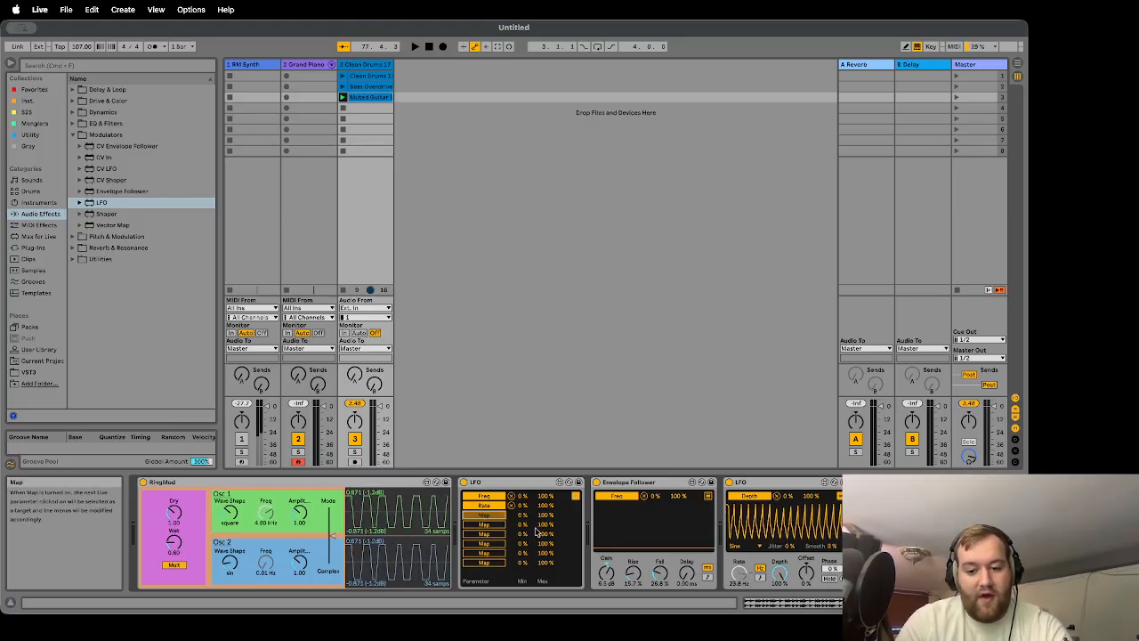
click(781, 573)
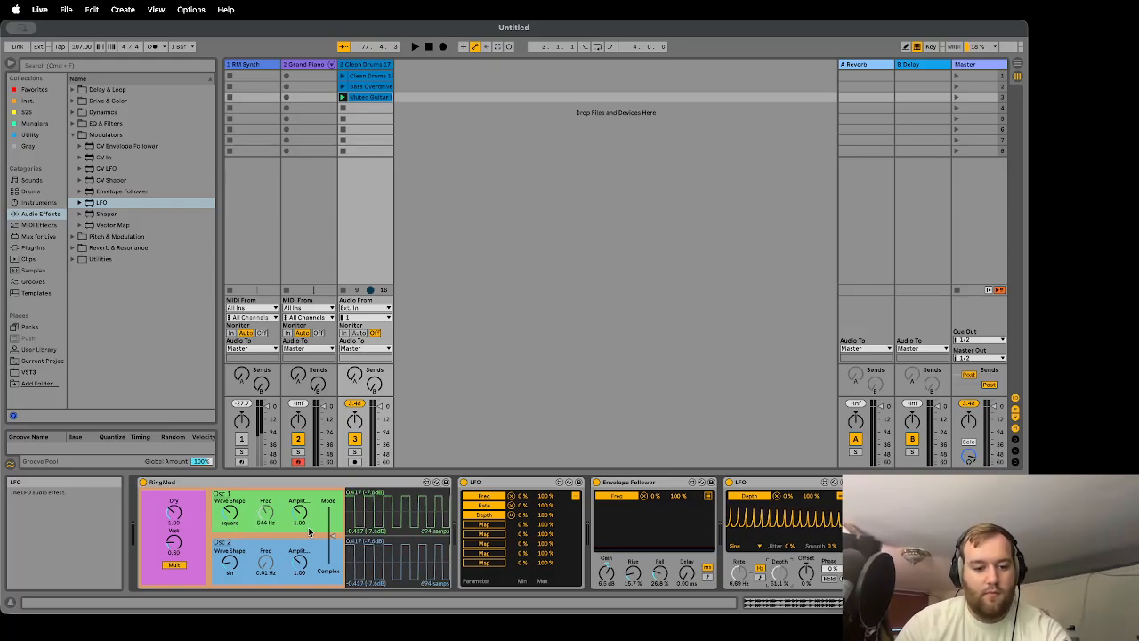
Step: Restart playback with RingMod's Wet level at 1.00 and raise the Envelope Follower's Rise to about 40 %
key(space)
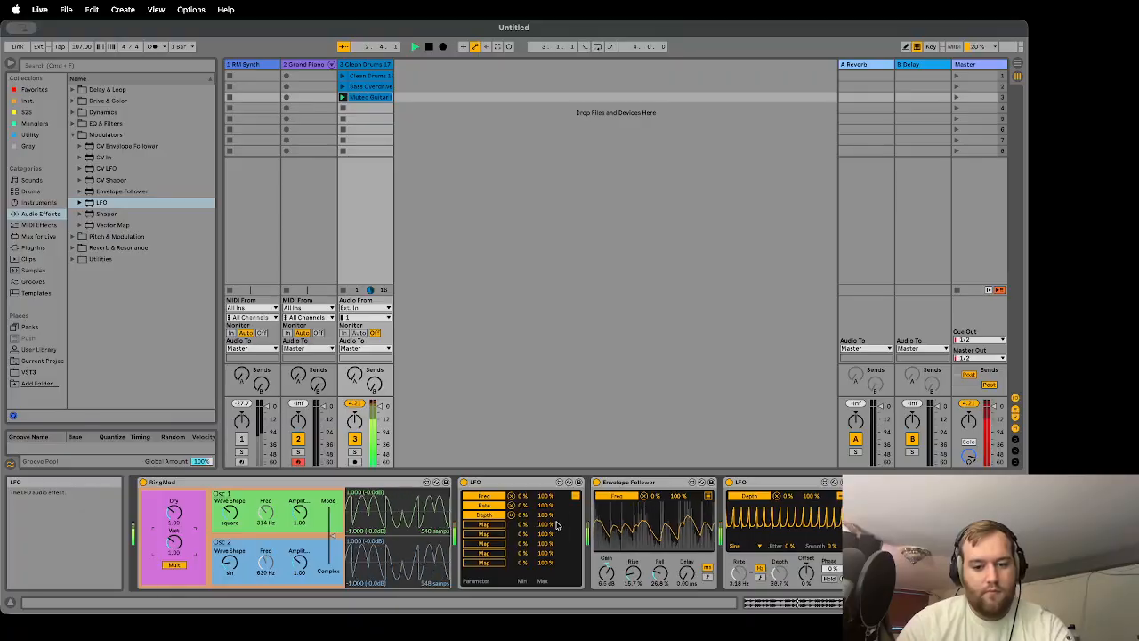
drag(634, 575, 634, 561)
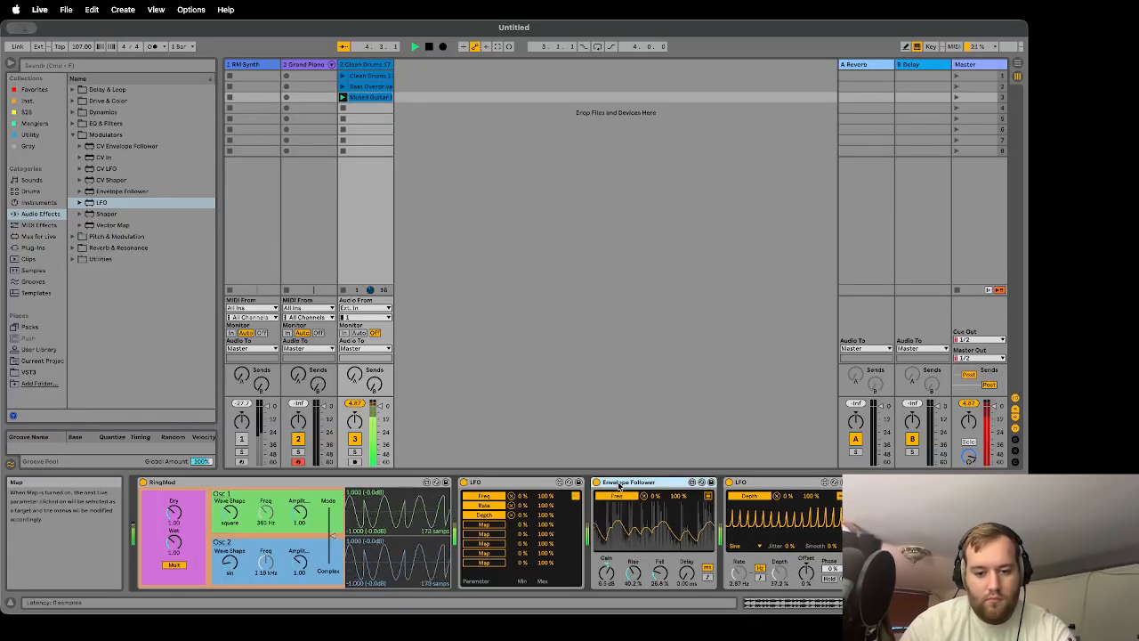
Step: Delete the Envelope Follower and both LFOs, keeping only RingMod on the track
key(Delete)
key(Delete)
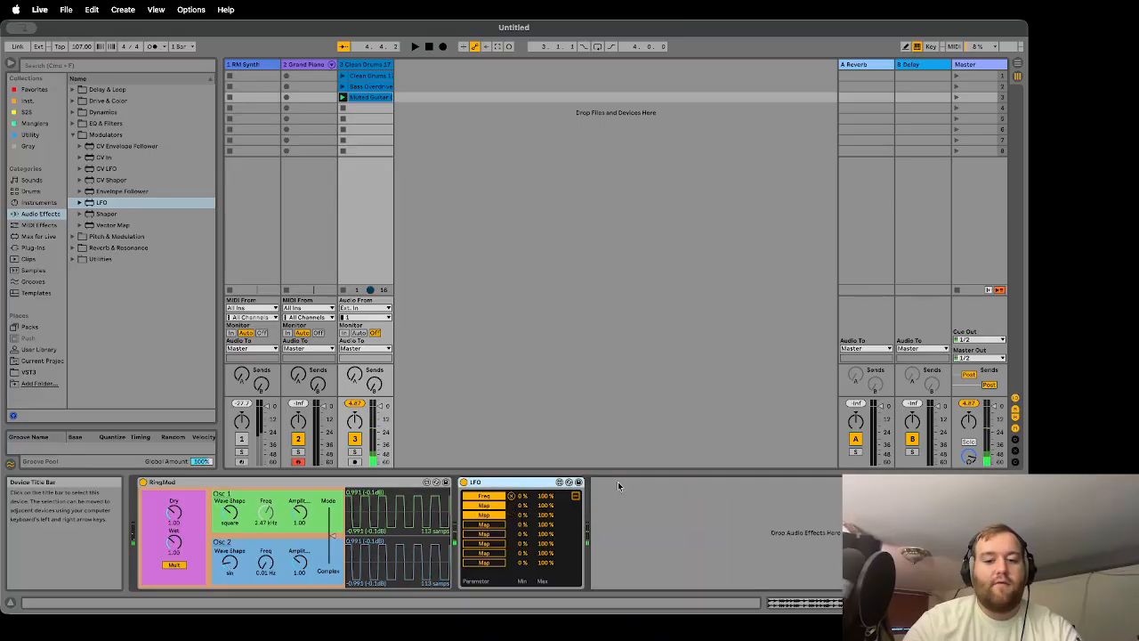
key(Delete)
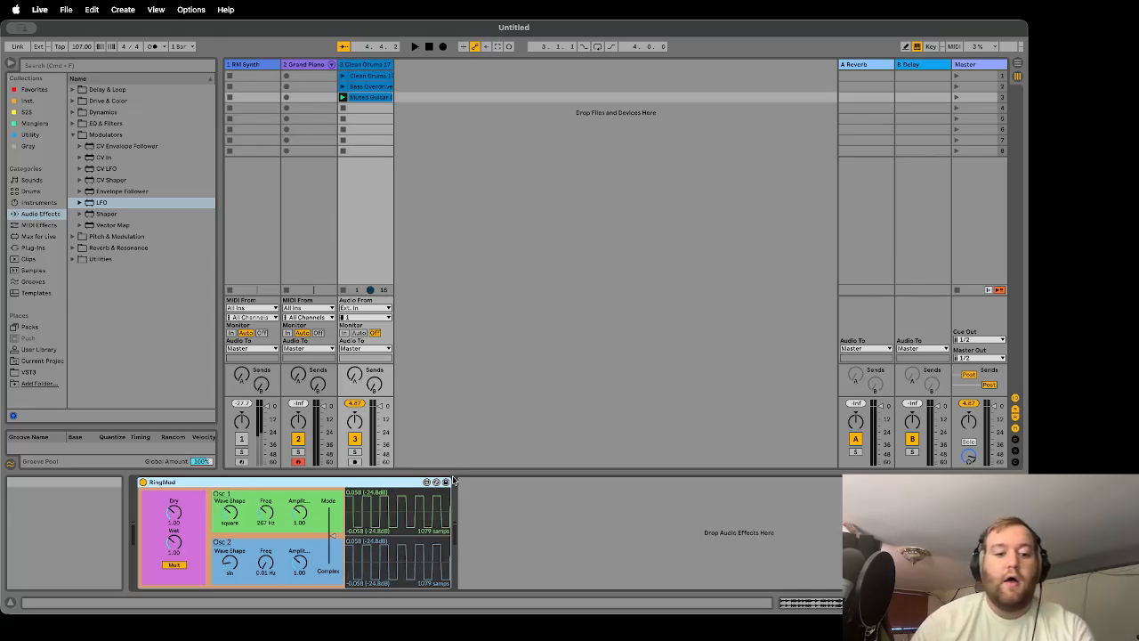
Step: Set Osc 1 to a sine wave at about 22.1 Hz and launch the Muted Guitar clip
drag(266, 512, 265, 534)
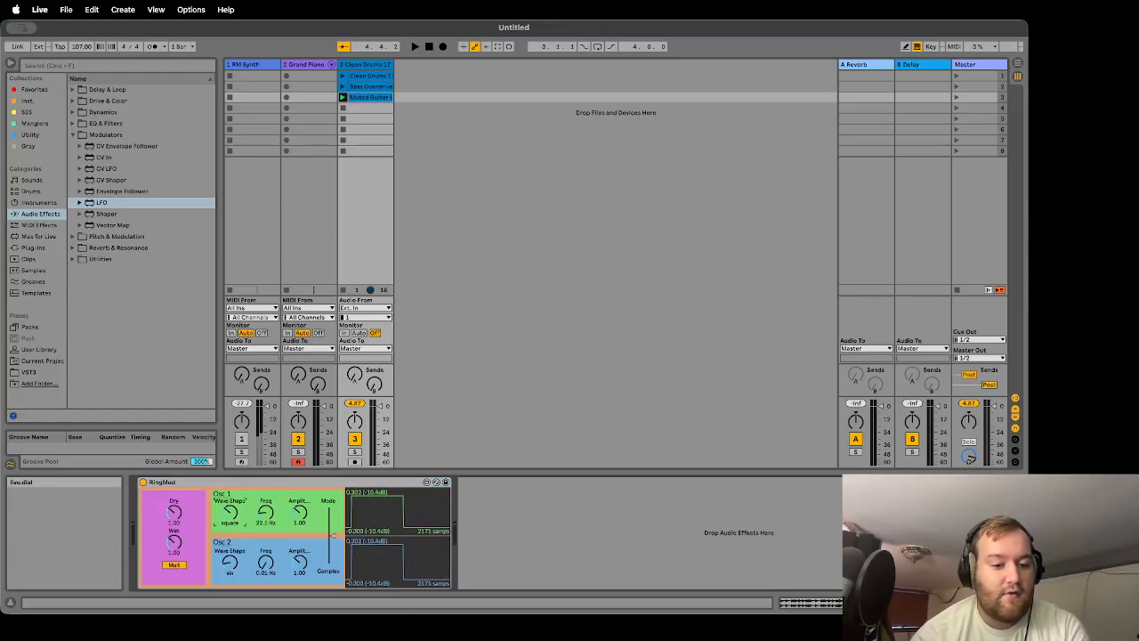
click(230, 522)
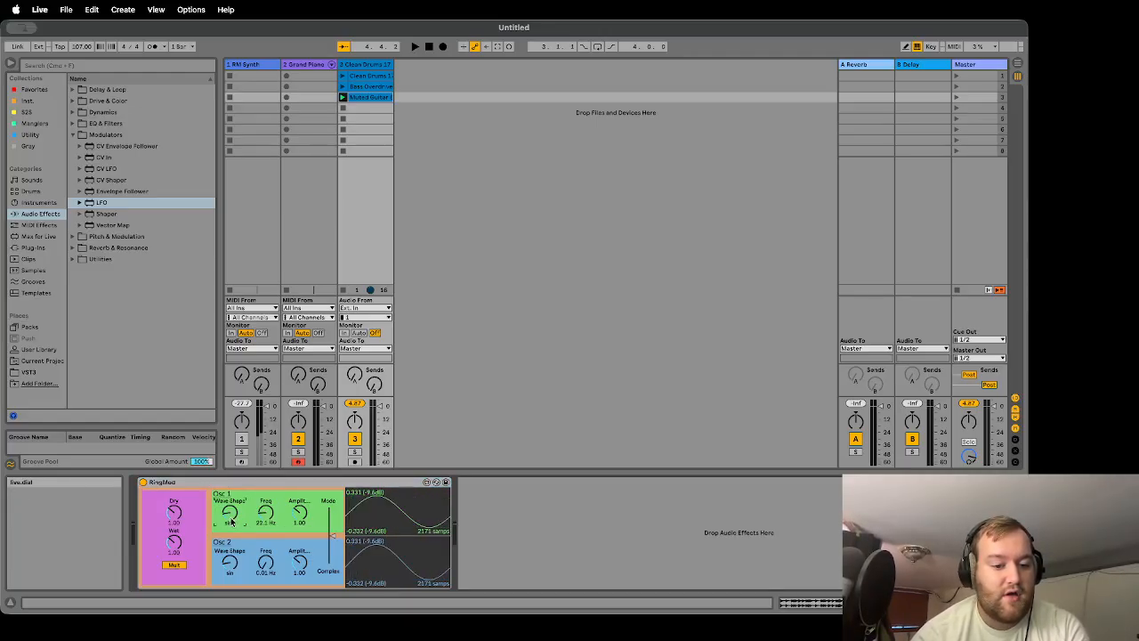
click(342, 98)
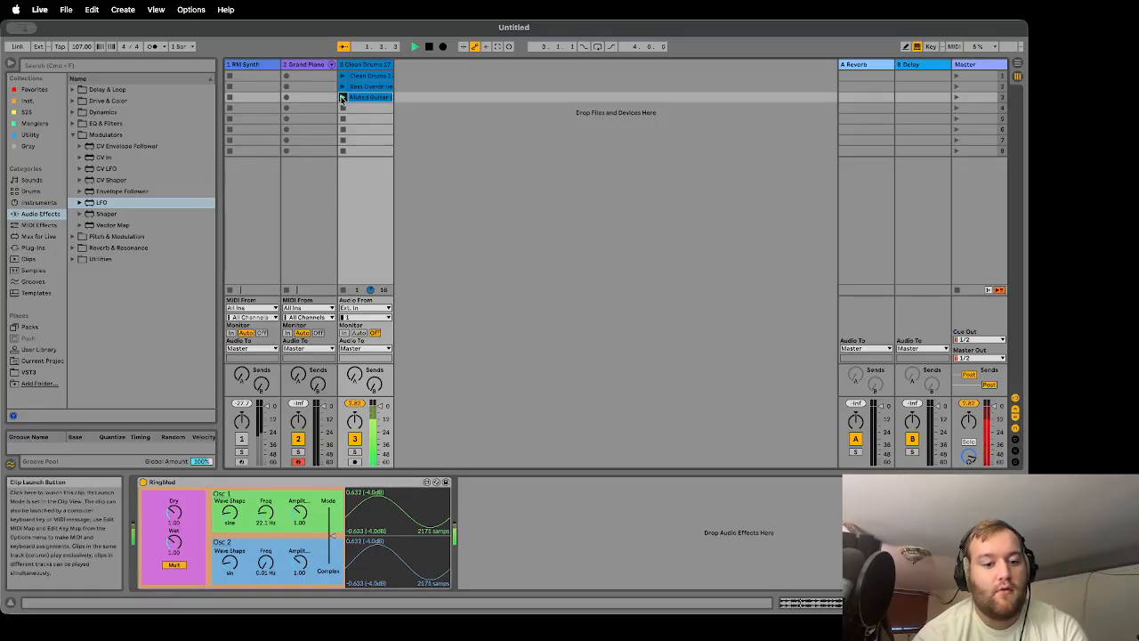
Step: Lower Osc 1's frequency to 0.25 Hz and set Osc 2's frequency to about 0.57 Hz while the guitar plays
scroll(265, 515, down, 2)
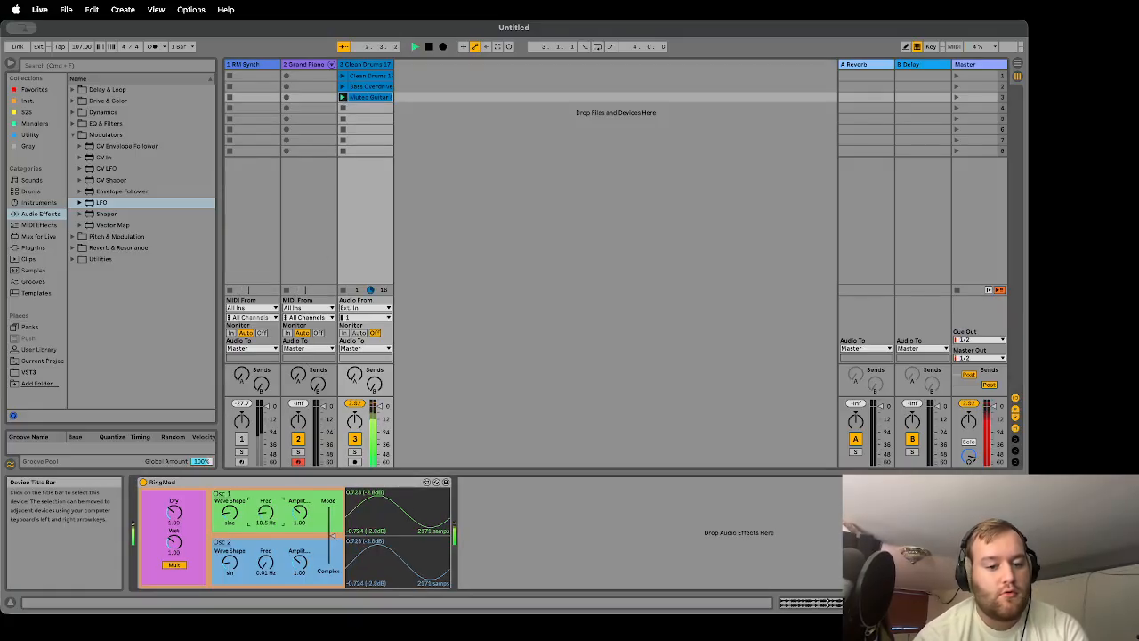
scroll(265, 514, down, 3)
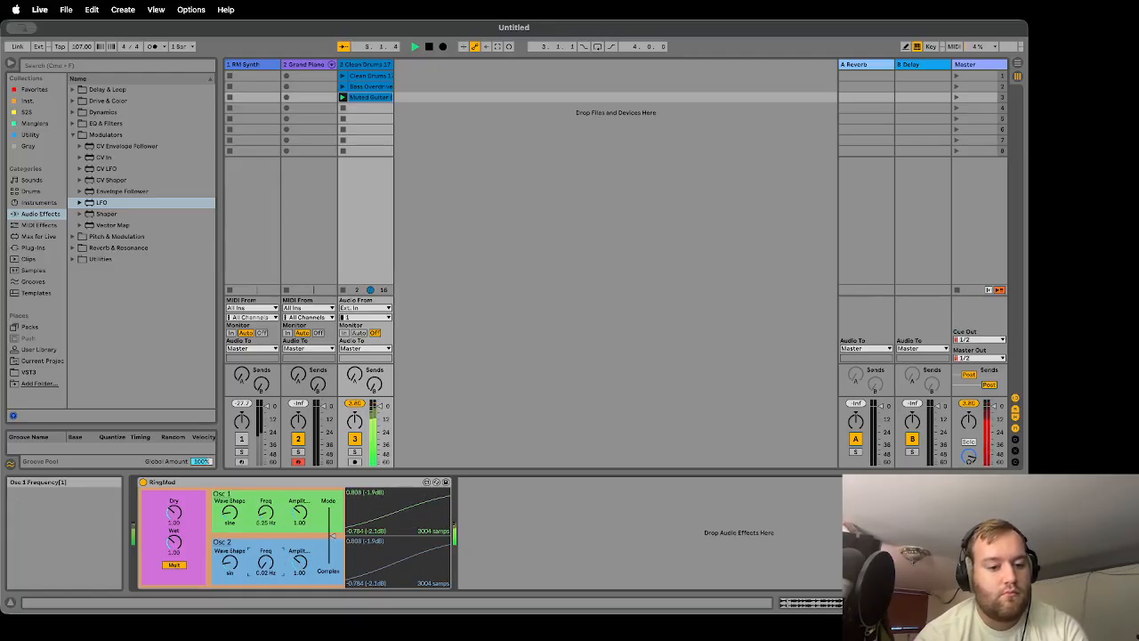
scroll(267, 565, up, 2)
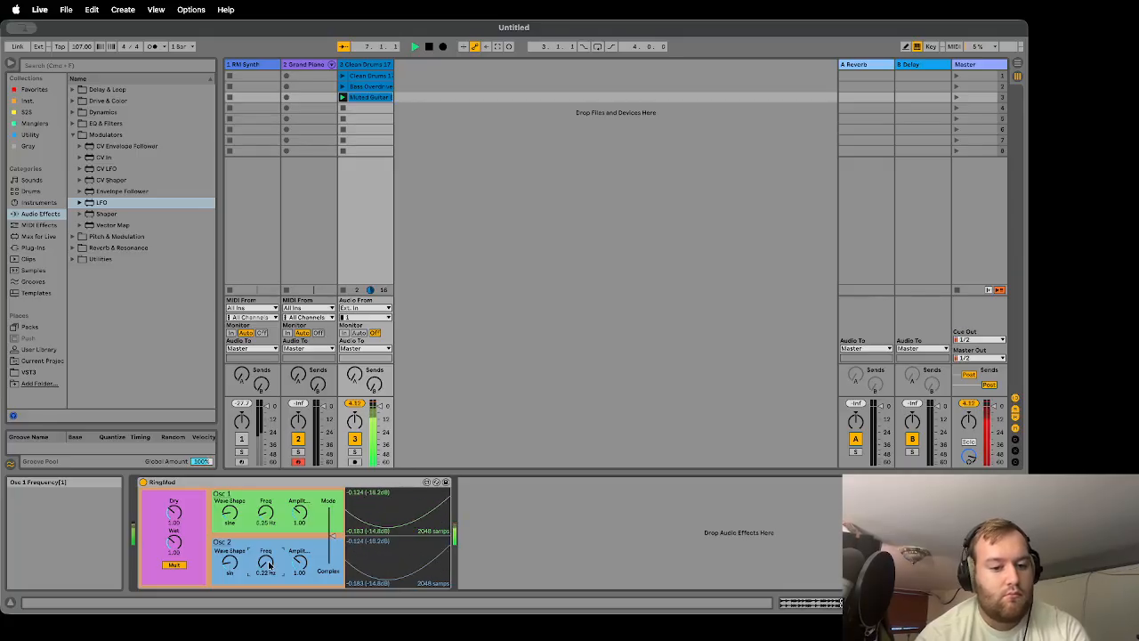
scroll(269, 565, up, 1)
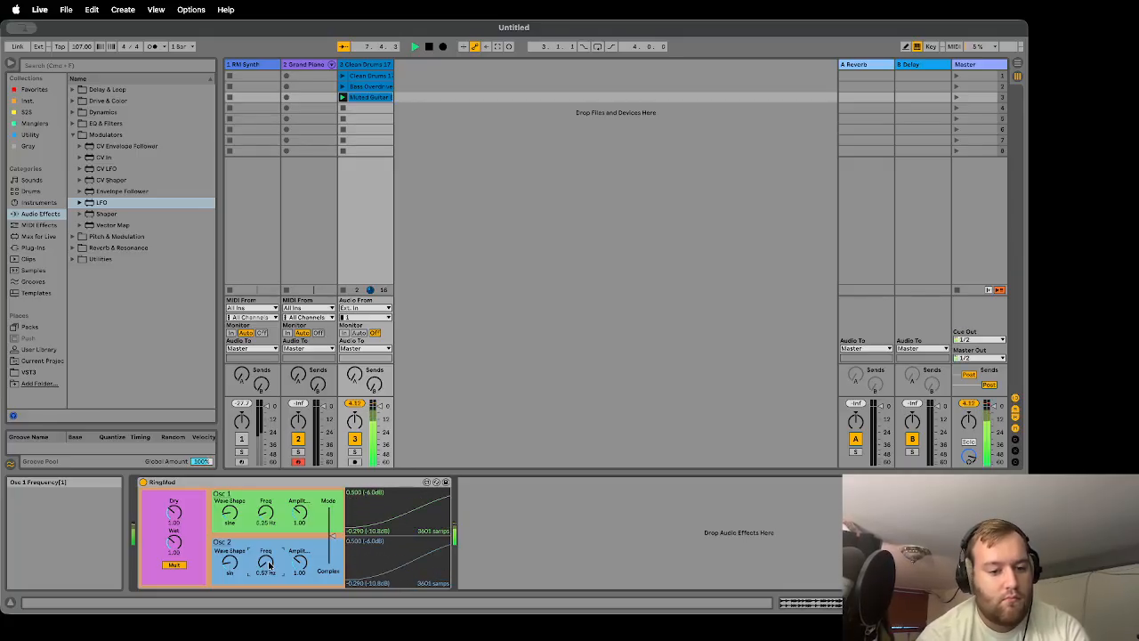
scroll(269, 565, up, 1)
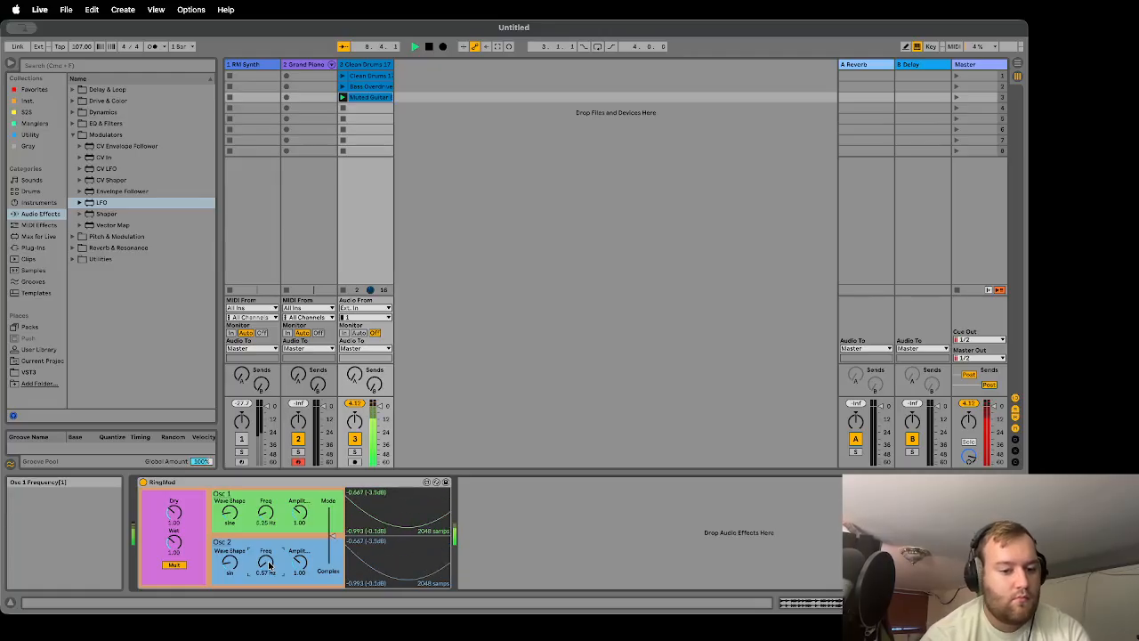
Step: Stop playback and sweep Osc 1's frequency up to about 10 kHz, bringing it back down to 15.4 Hz
key(space)
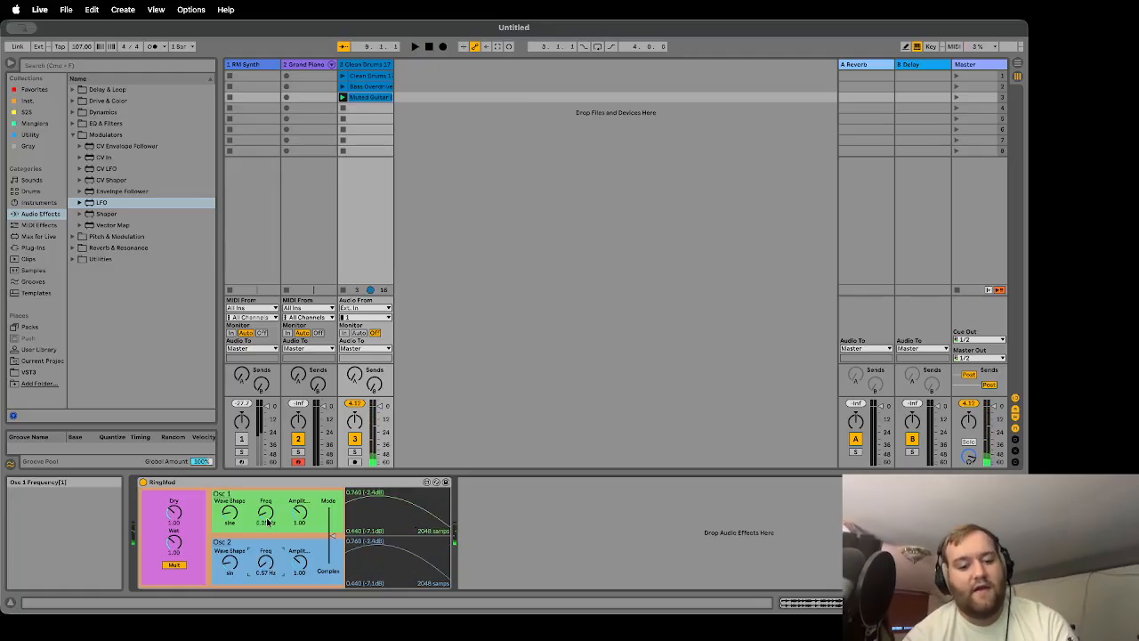
mouse_move(267, 521)
mouse_down()
mouse_move(267, 491)
mouse_move(267, 525)
mouse_up()
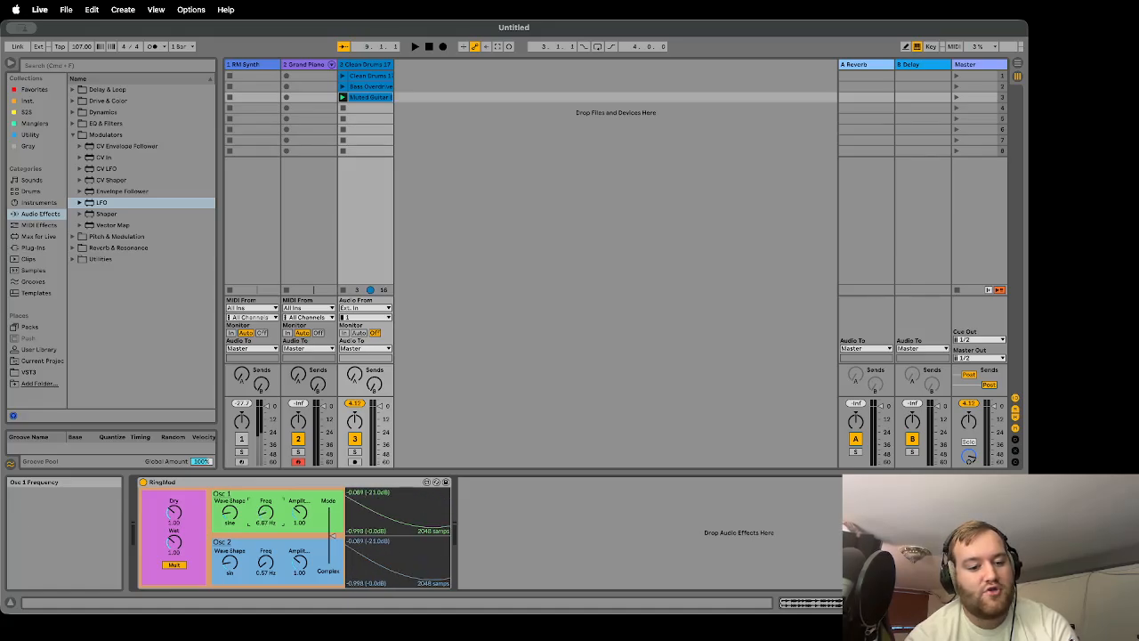
drag(265, 513, 264, 509)
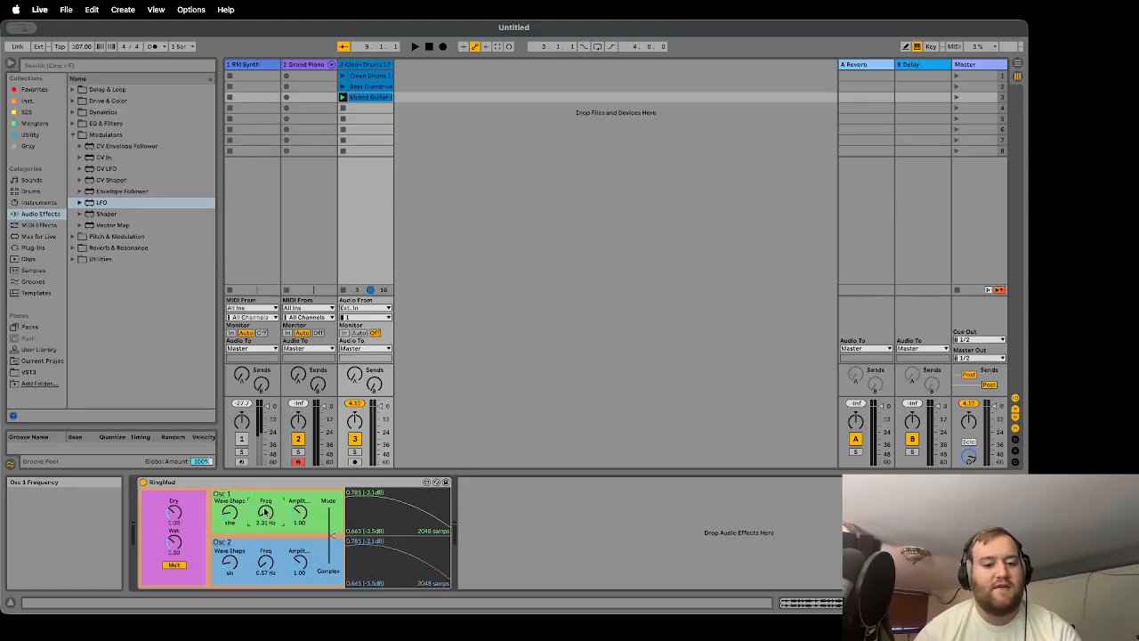
drag(265, 511, 266, 471)
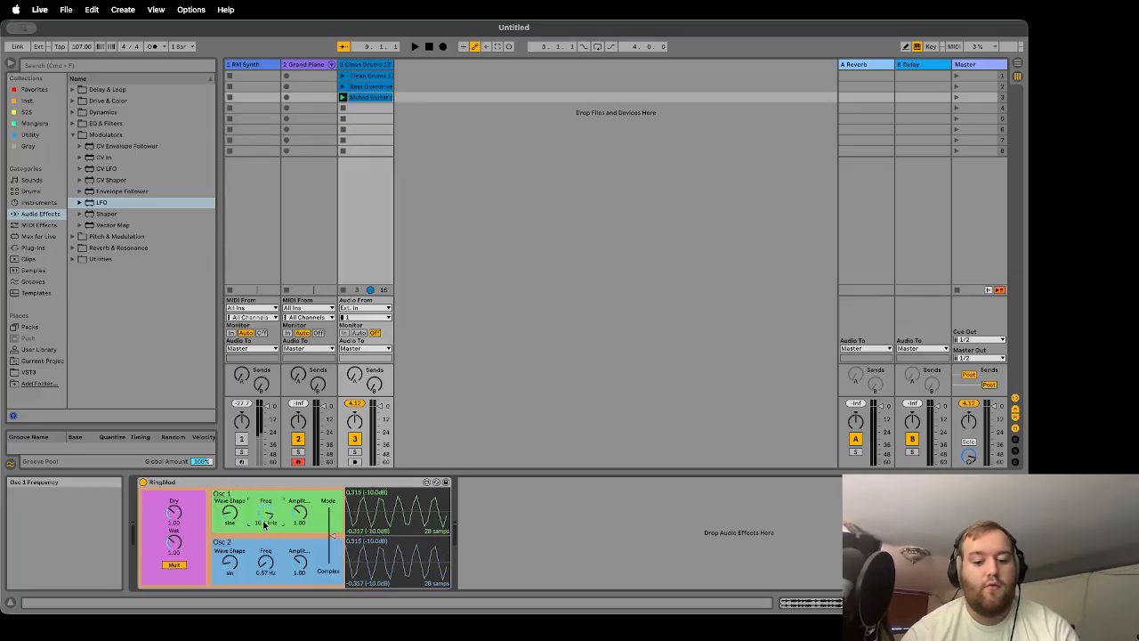
drag(263, 524, 263, 543)
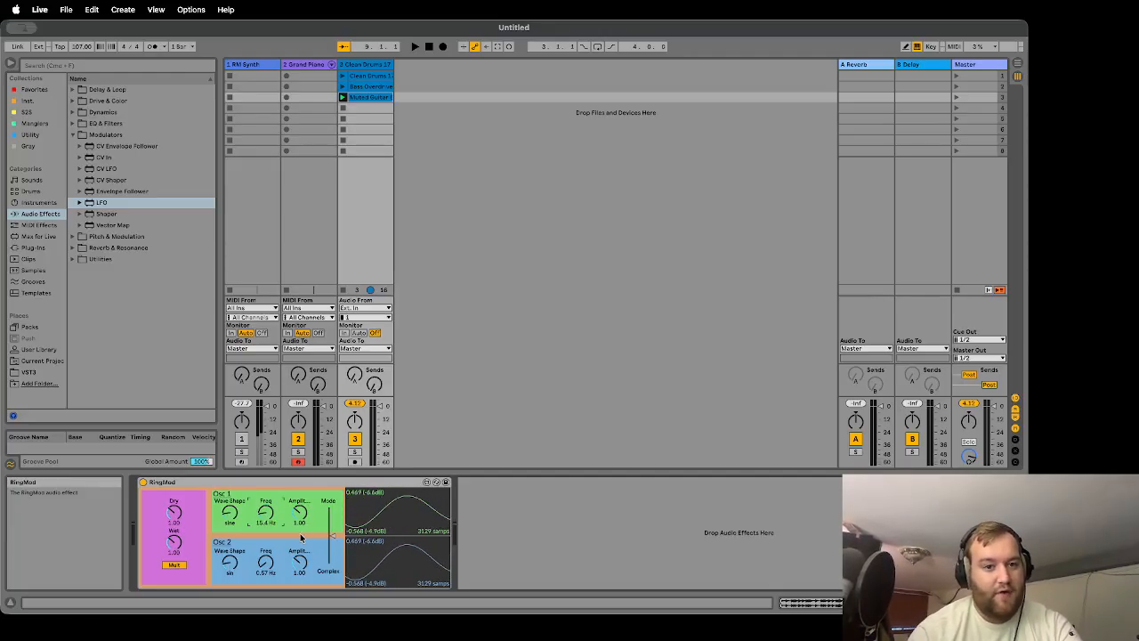
Step: Play the Muted Guitar clip while sweeping Osc 1's frequency to about 161 Hz, and stop playback
key(space)
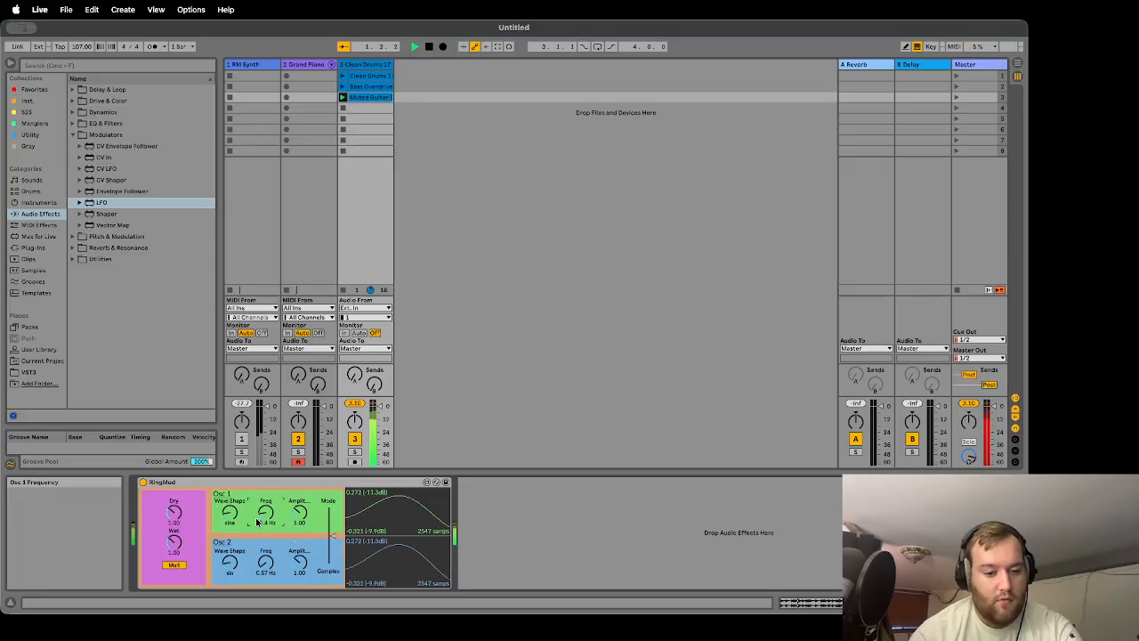
drag(261, 520, 260, 479)
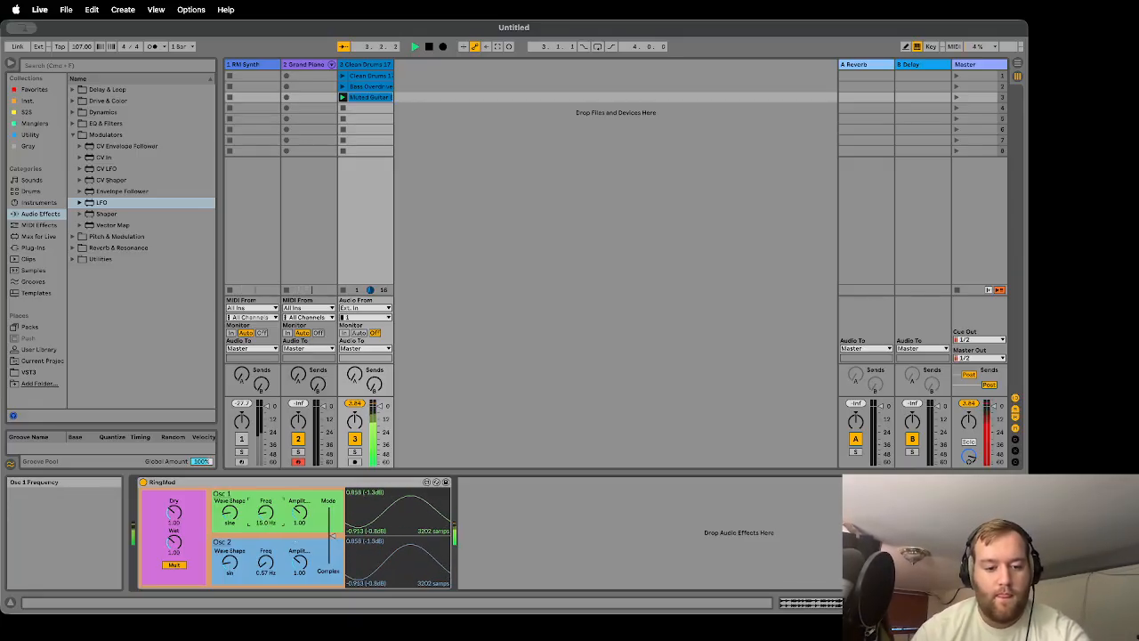
mouse_move(266, 523)
mouse_down()
mouse_move(265, 485)
mouse_move(269, 543)
mouse_up()
key(space)
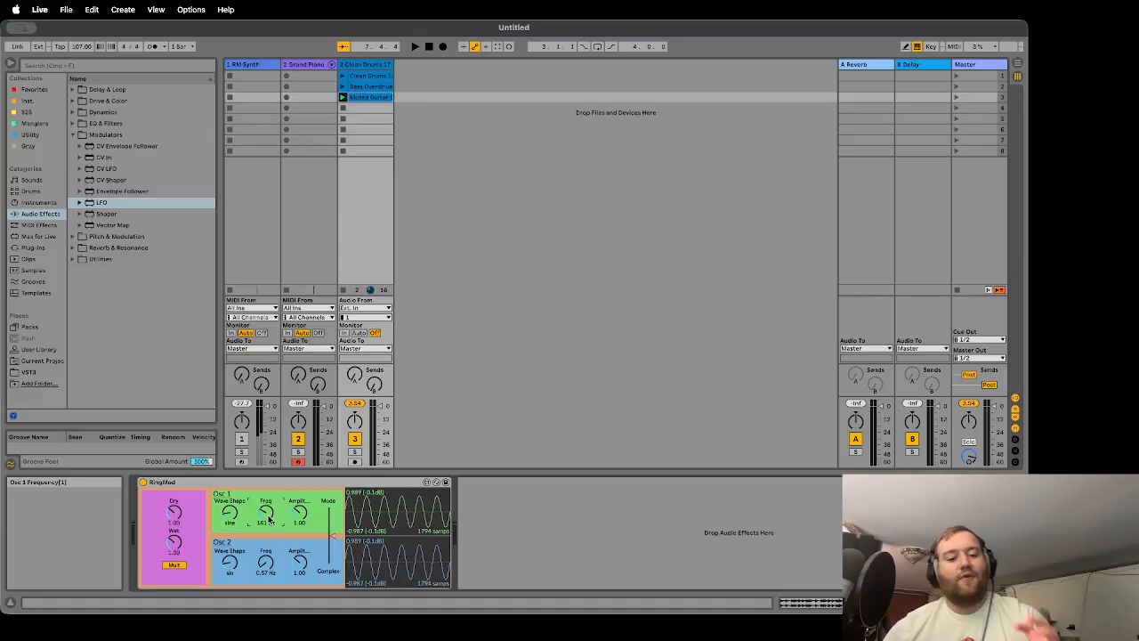
Step: Set Osc 2's frequency to about 715 Hz and, with the guitar playing, change its wave shape to triangle
mouse_move(265, 561)
mouse_down()
mouse_move(266, 508)
mouse_move(265, 557)
mouse_move(266, 543)
mouse_up()
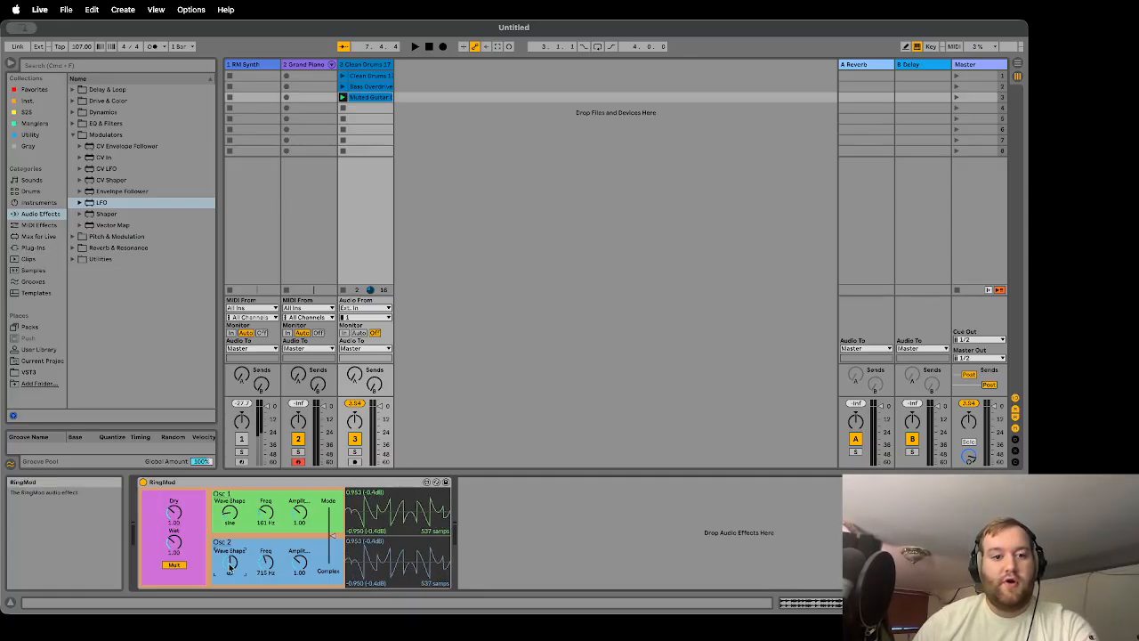
key(space)
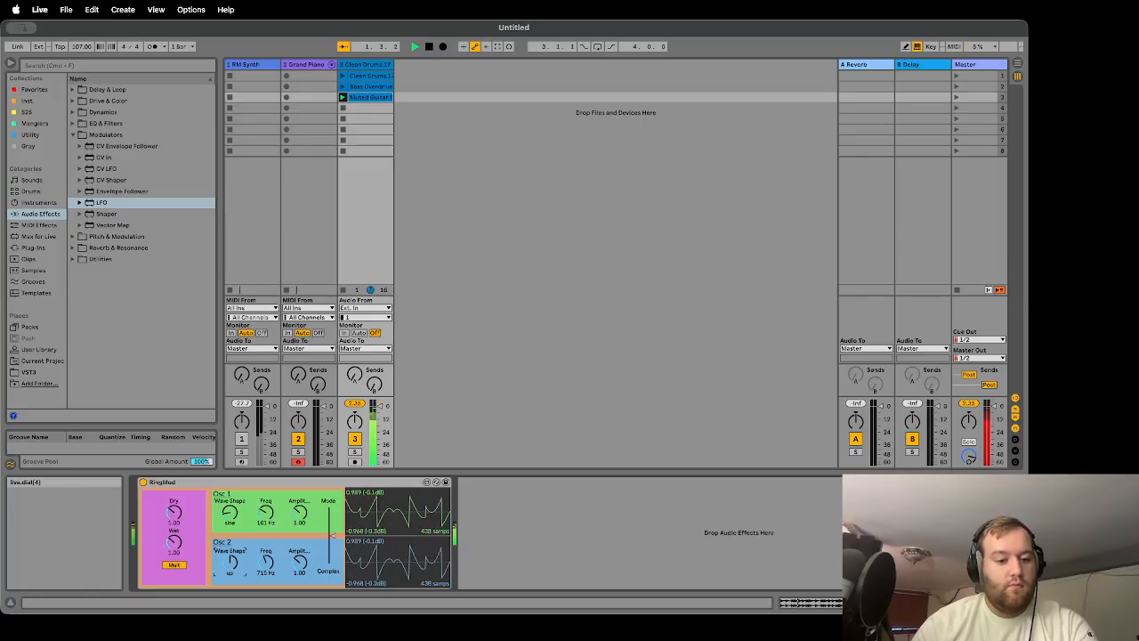
mouse_move(229, 561)
mouse_down()
mouse_move(230, 547)
mouse_move(233, 565)
mouse_up()
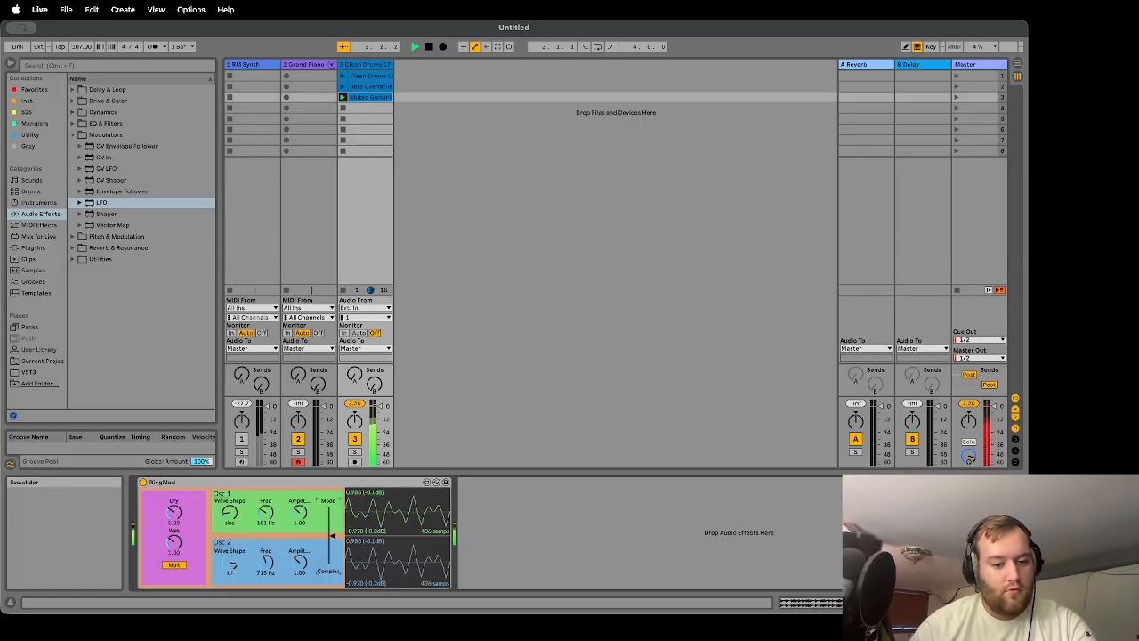
Step: Switch RingMod to Stereo mode, lower Osc 2's frequency to about 201 Hz, and stop playback
drag(332, 535, 333, 564)
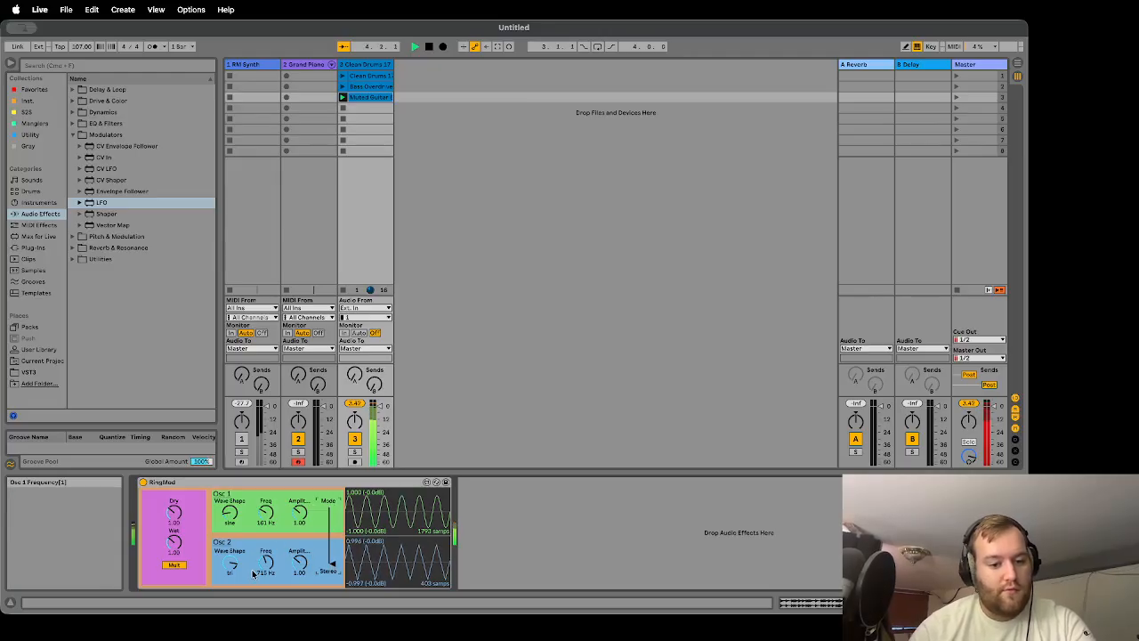
drag(254, 574, 265, 525)
key(space)
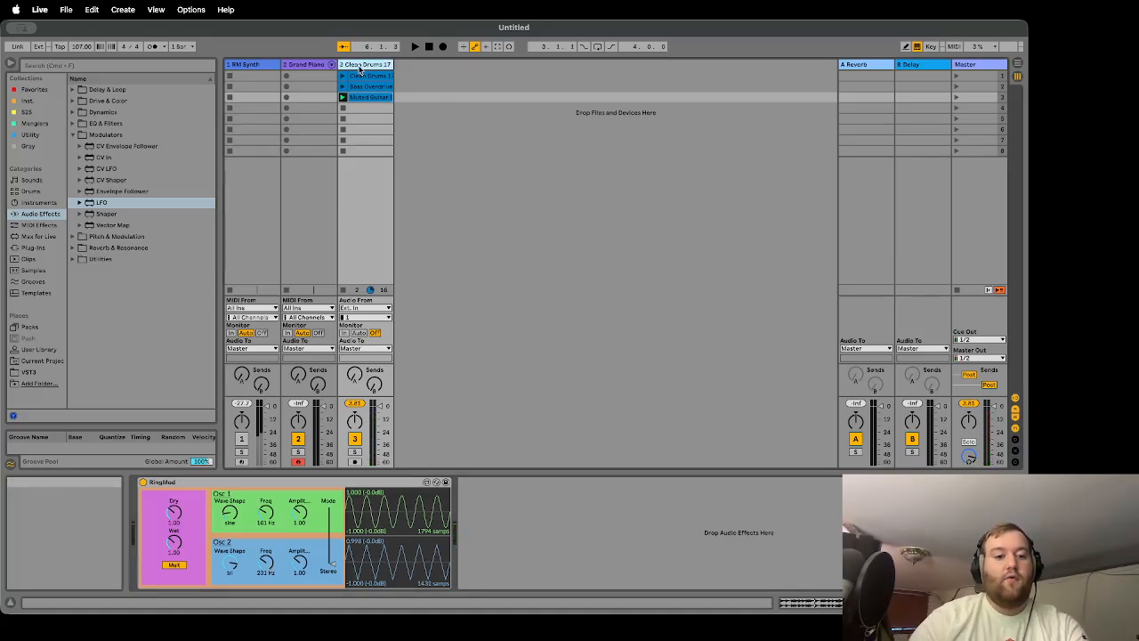
Step: Delete the Clean Drums and Grand Piano tracks and activate the RM Synth track
key(BackSpace)
key(BackSpace)
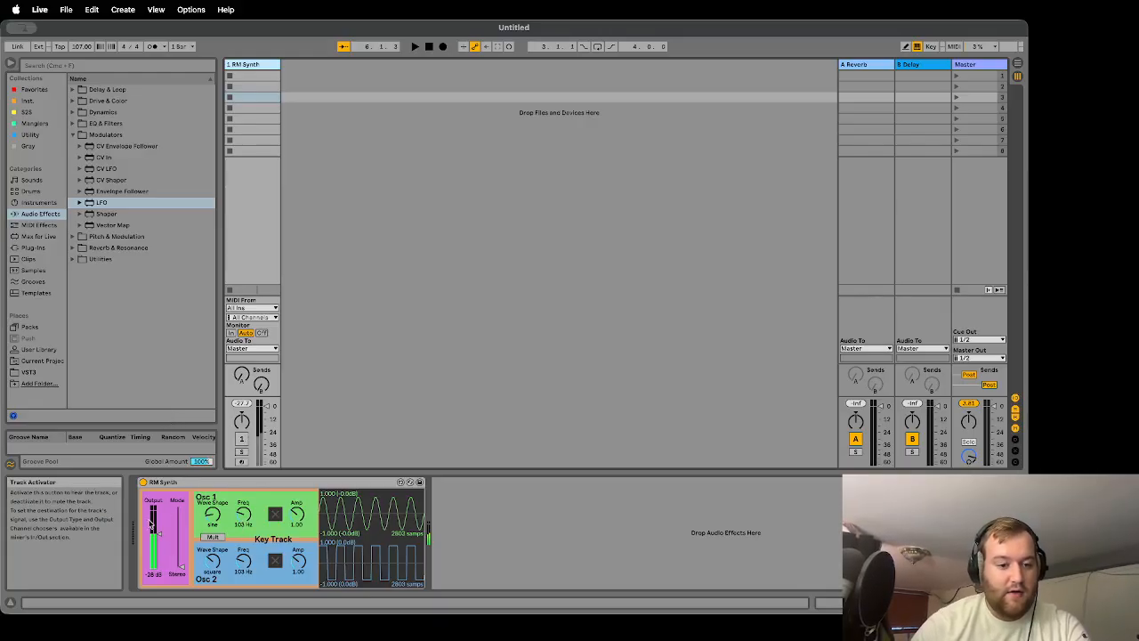
click(241, 440)
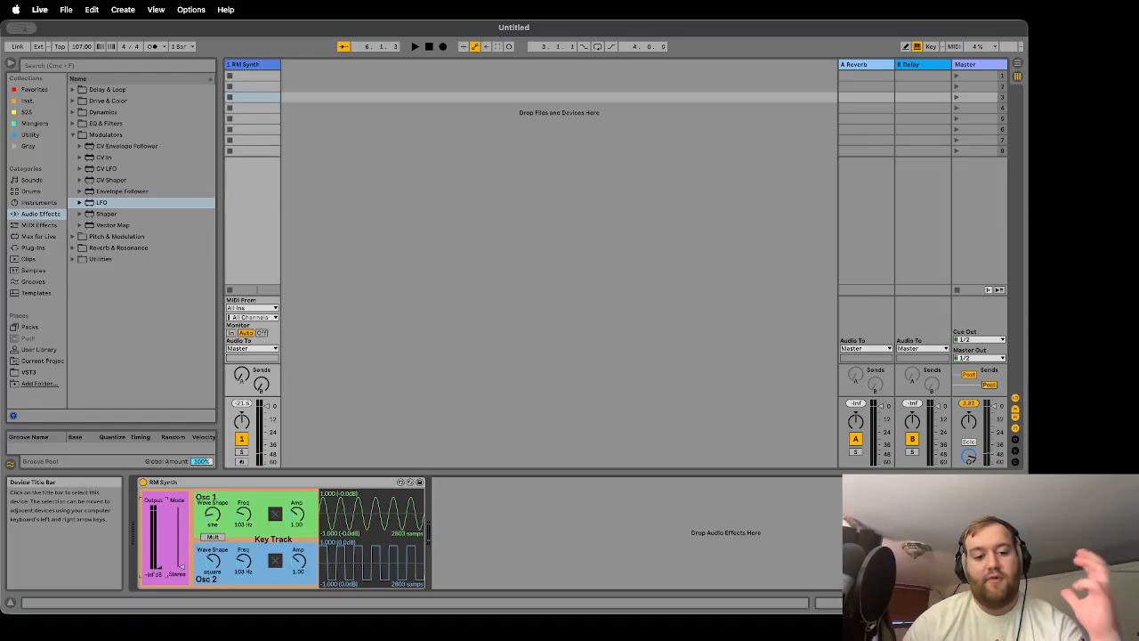
Step: Set RM Synth to Mono mode at about -14 dB output and raise Osc 1's frequency to about 315 Hz
click(174, 552)
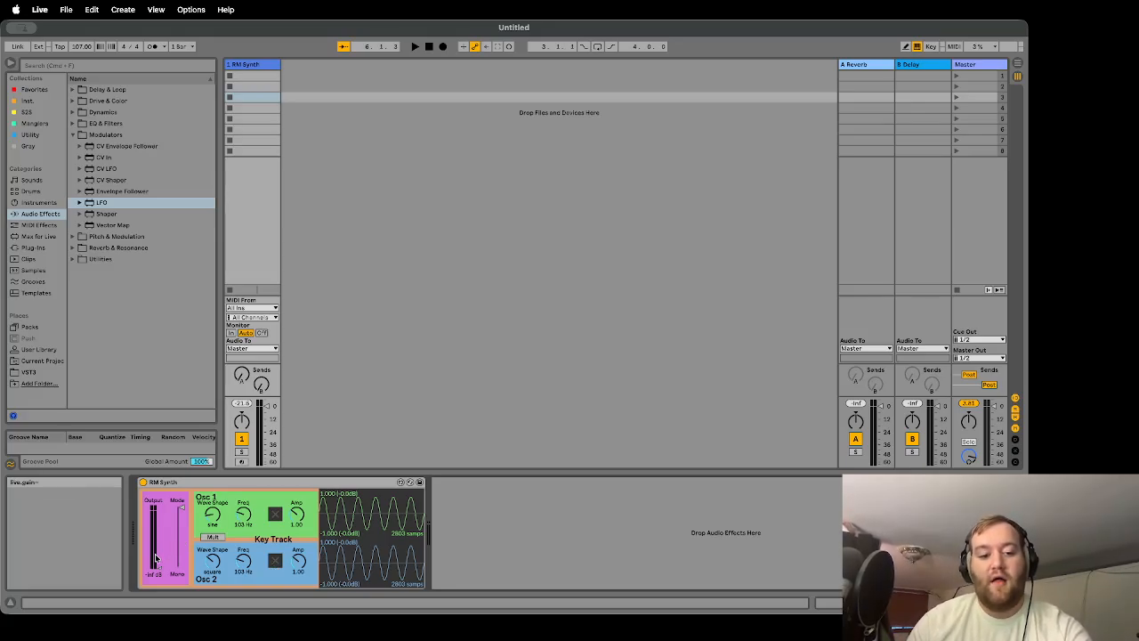
drag(155, 554, 155, 521)
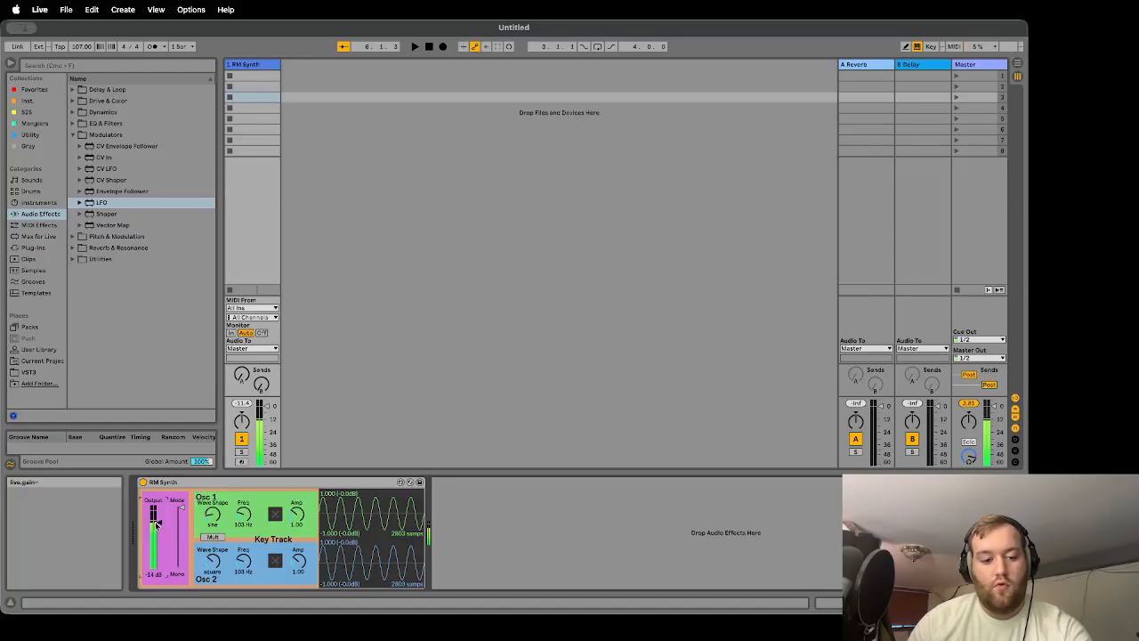
drag(245, 519, 245, 510)
Step: Switch RM Synth to Stereo mode at about -13 dB output and sweep Osc 2's frequency up to about 2.31 kHz
click(181, 569)
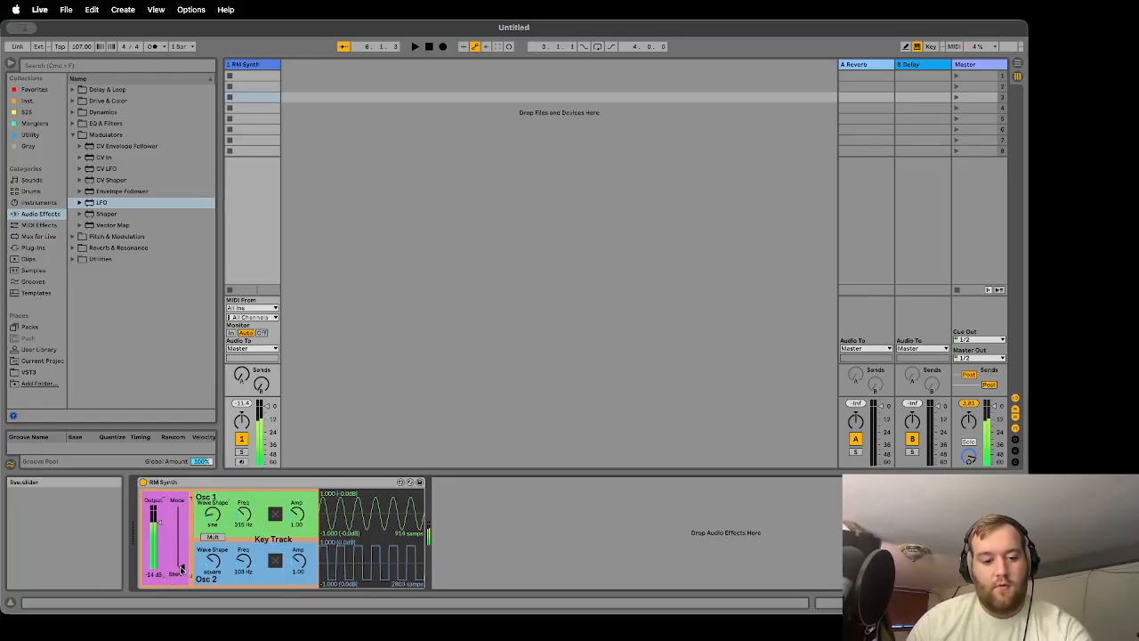
drag(159, 533, 158, 523)
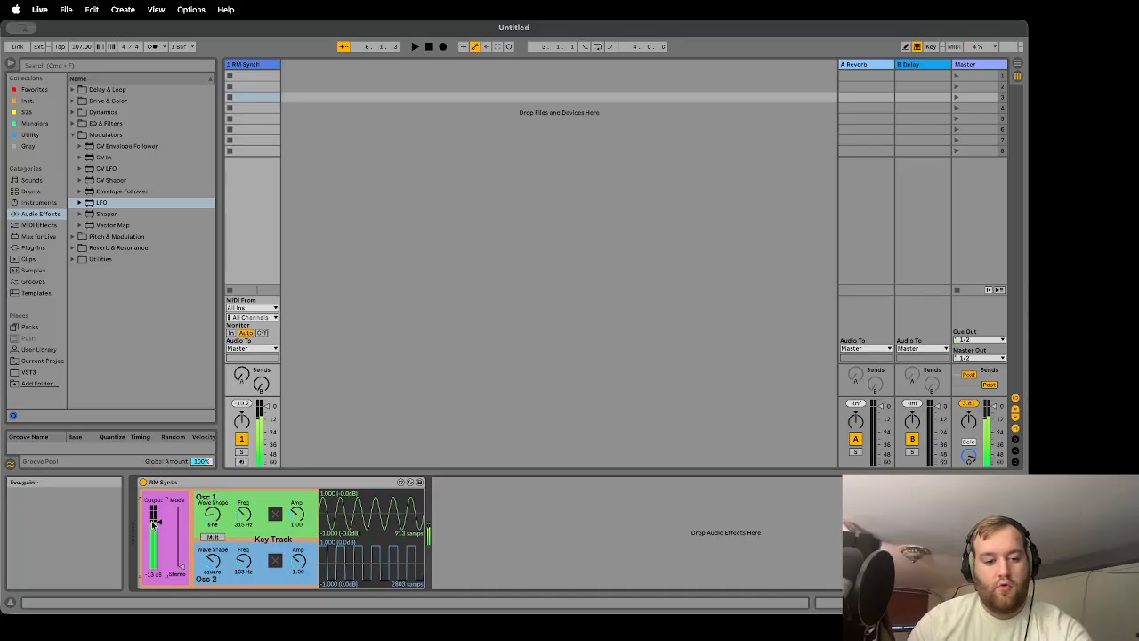
mouse_move(244, 561)
mouse_down()
mouse_move(244, 537)
mouse_move(244, 559)
mouse_up()
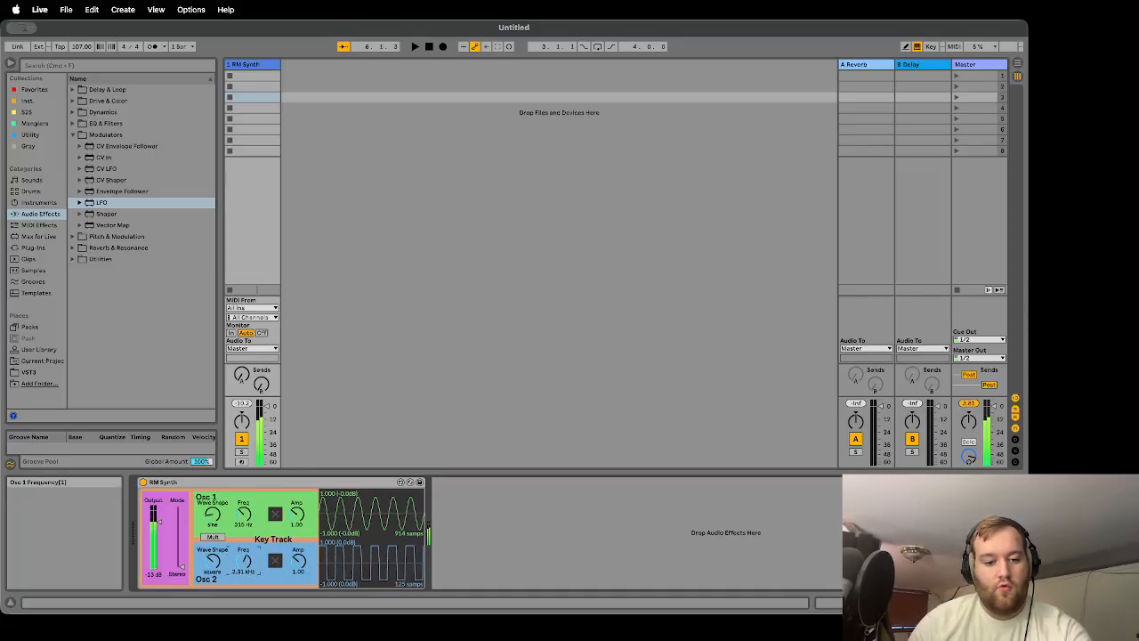
Step: Turn on Osc 1's key tracking, return RM Synth to Mono mode, and arm its track for recording
click(275, 514)
click(181, 552)
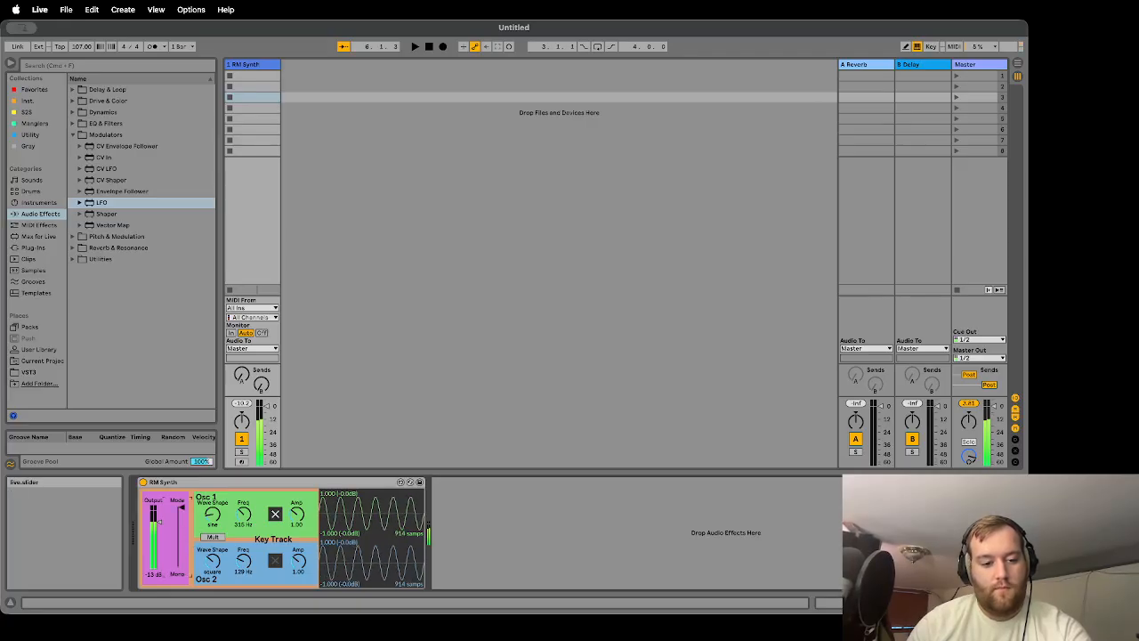
click(242, 461)
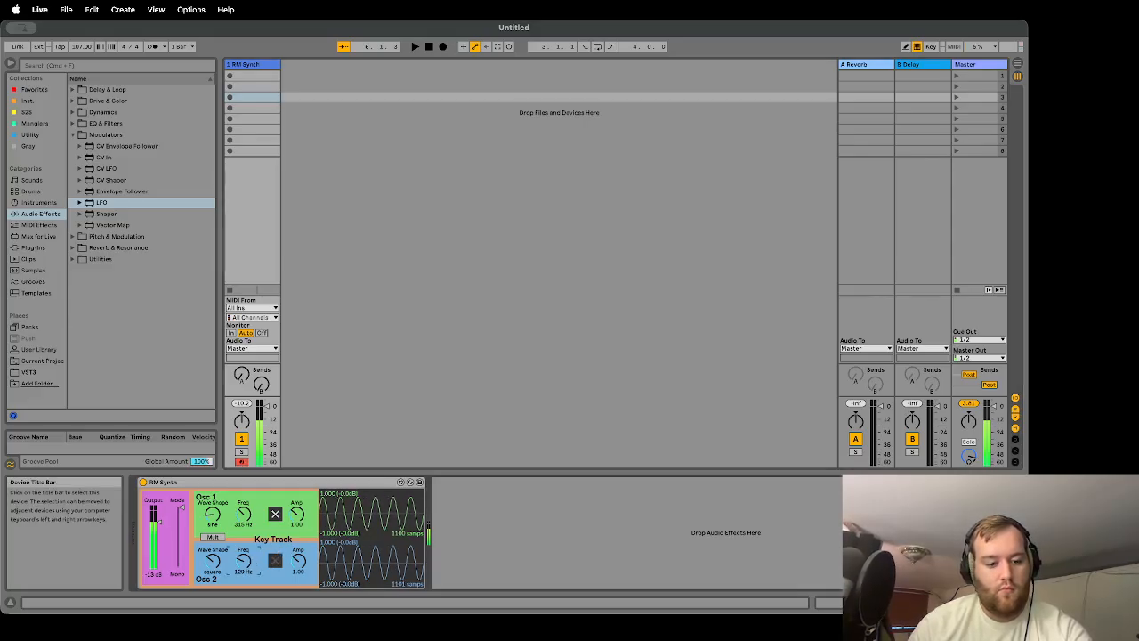
Step: Set RM Synth to Complex mode with the Div operation, key-tracking Osc 2 at about 1.85 kHz with a down wave shape
click(180, 540)
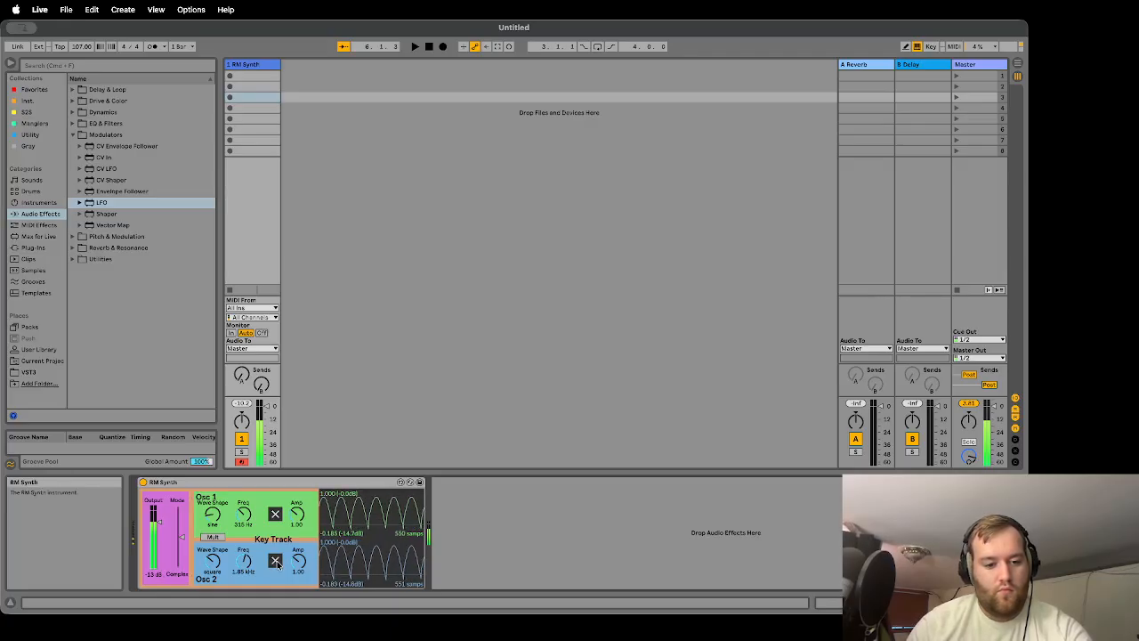
click(217, 539)
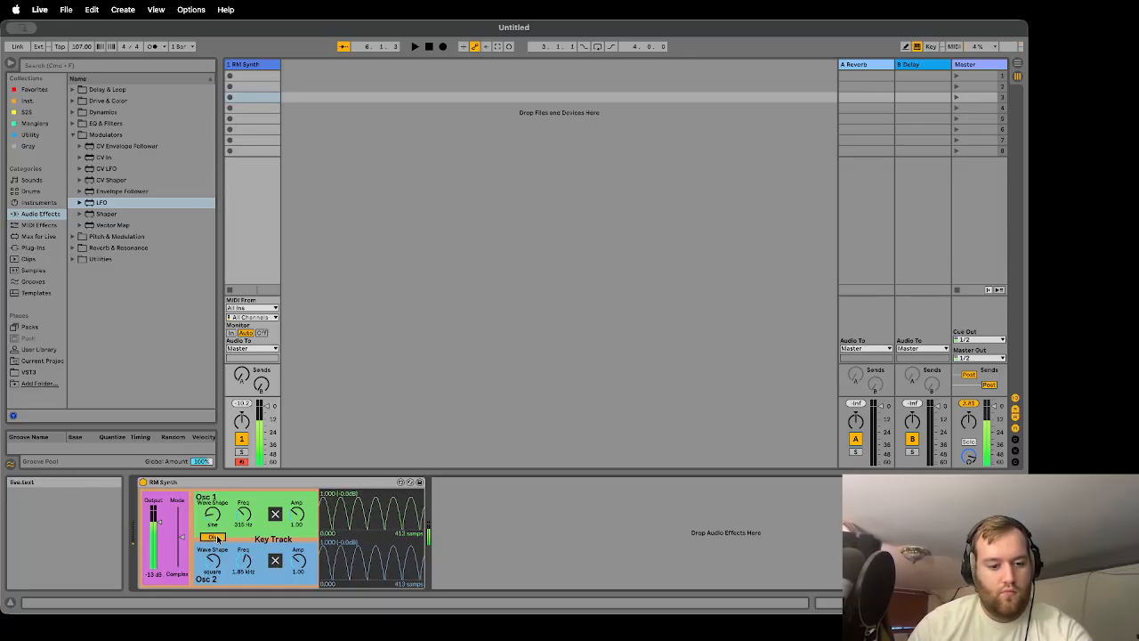
drag(214, 559, 213, 580)
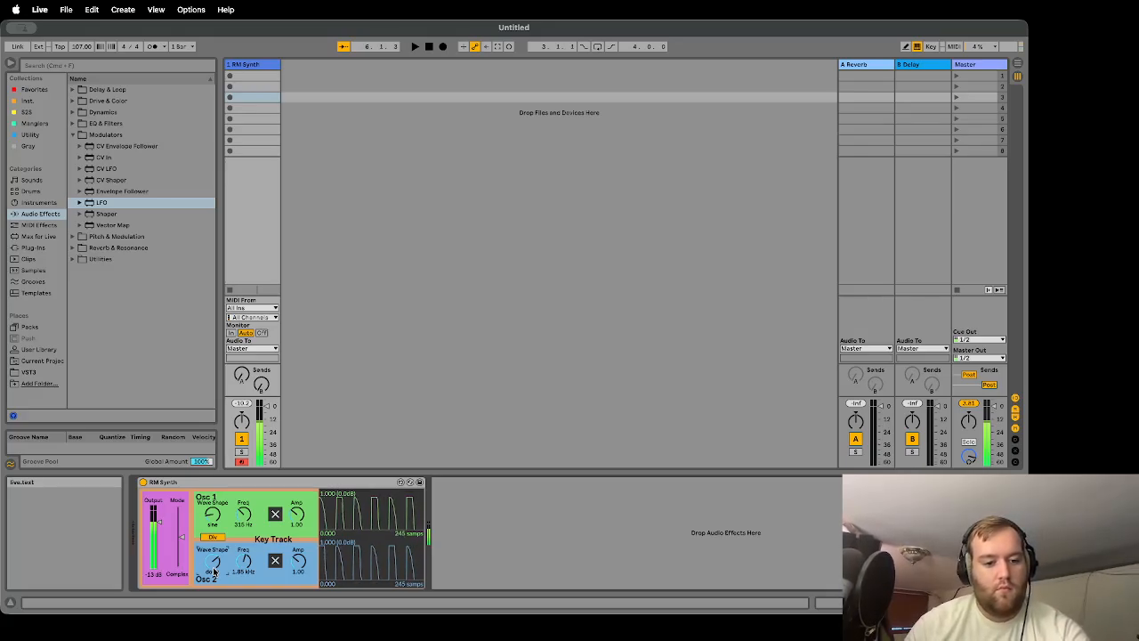
Step: Start the transport with RM Synth's output at -inf dB, turn off Osc 2's key tracking and set its frequency to about 2.31 kHz
key(space)
drag(162, 534, 159, 568)
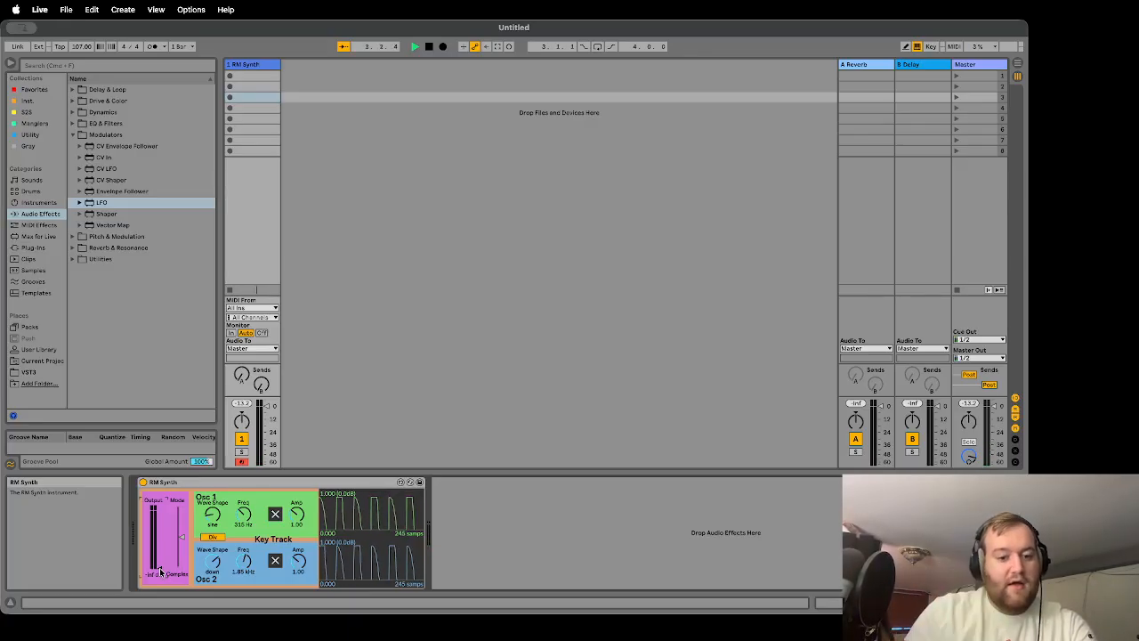
click(213, 537)
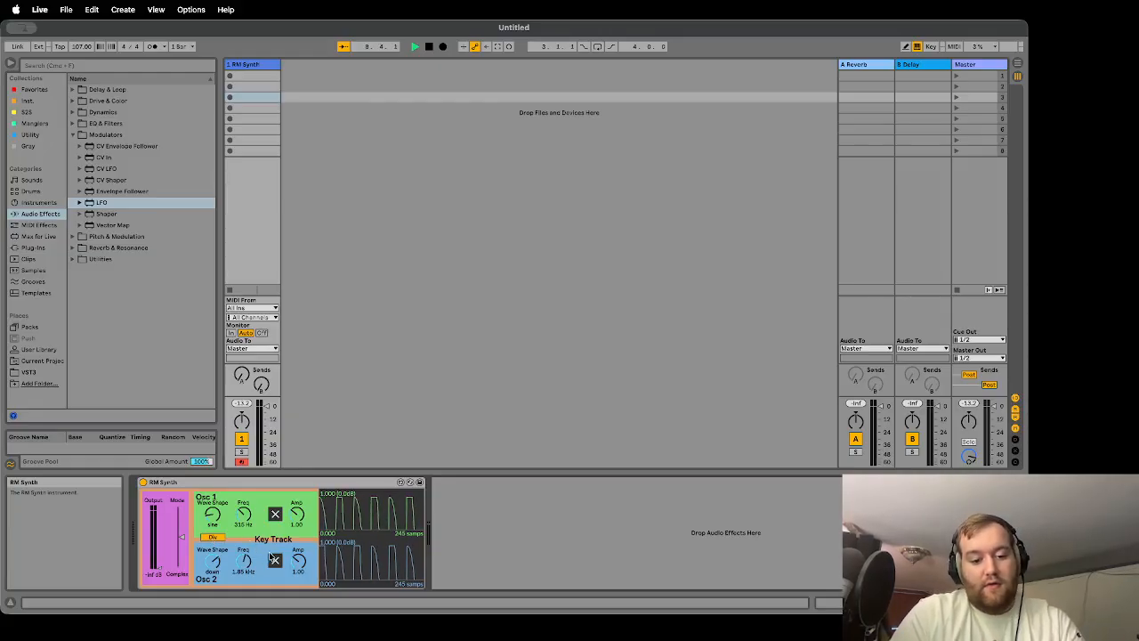
mouse_move(244, 561)
mouse_down()
mouse_move(244, 623)
mouse_move(244, 556)
mouse_up()
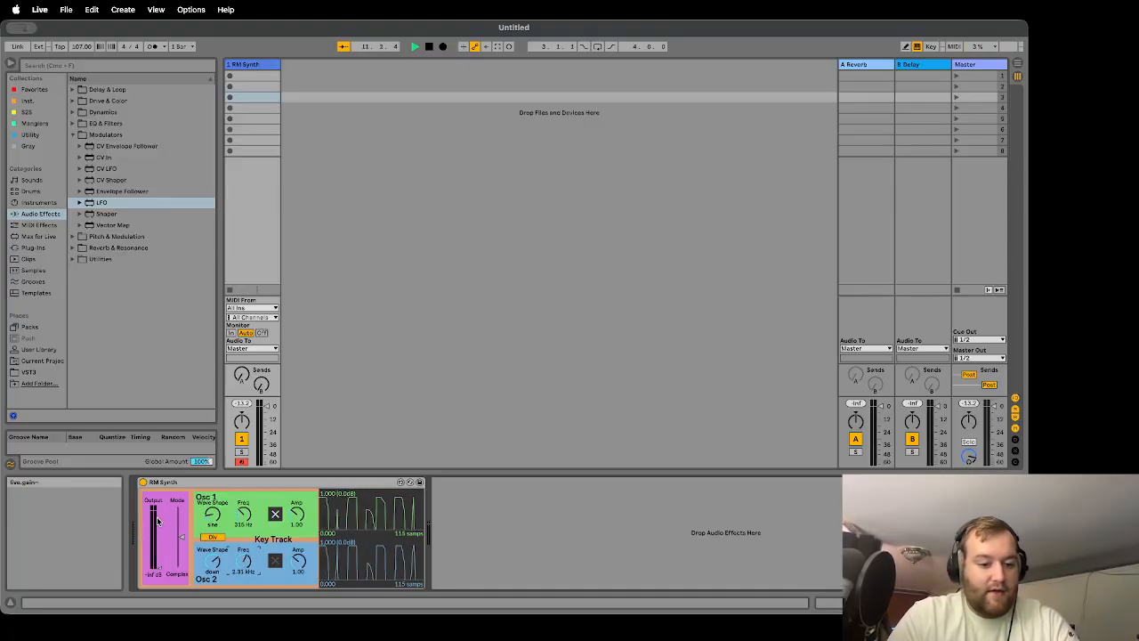
Step: Raise RM Synth's output to audition the divided oscillators, and pull it back down to -inf dB
drag(146, 534, 147, 511)
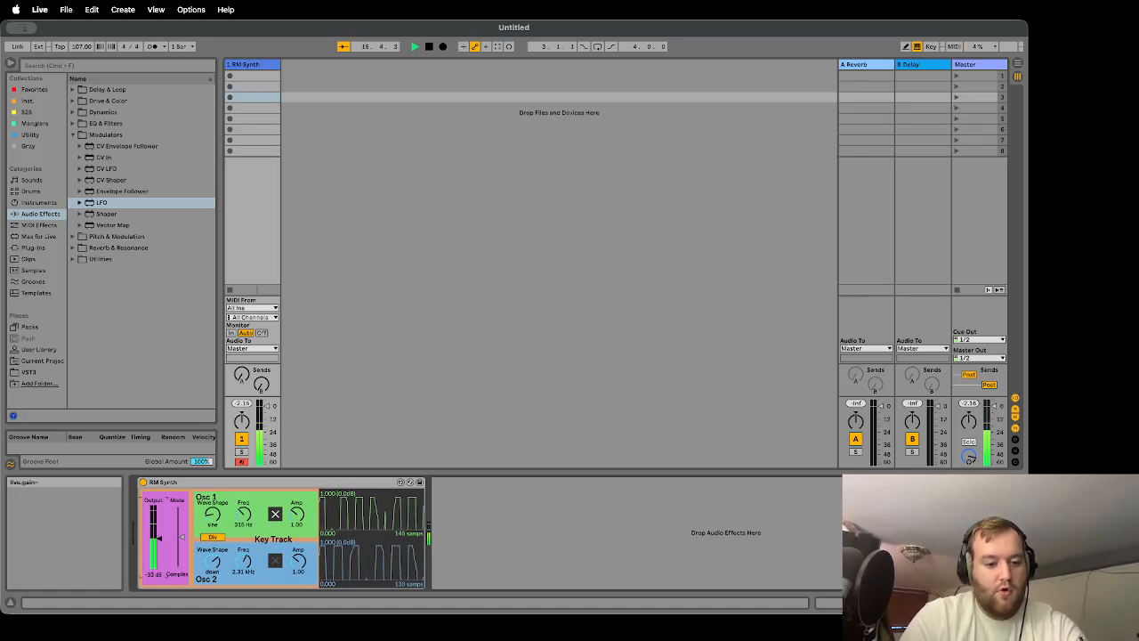
drag(155, 527, 157, 573)
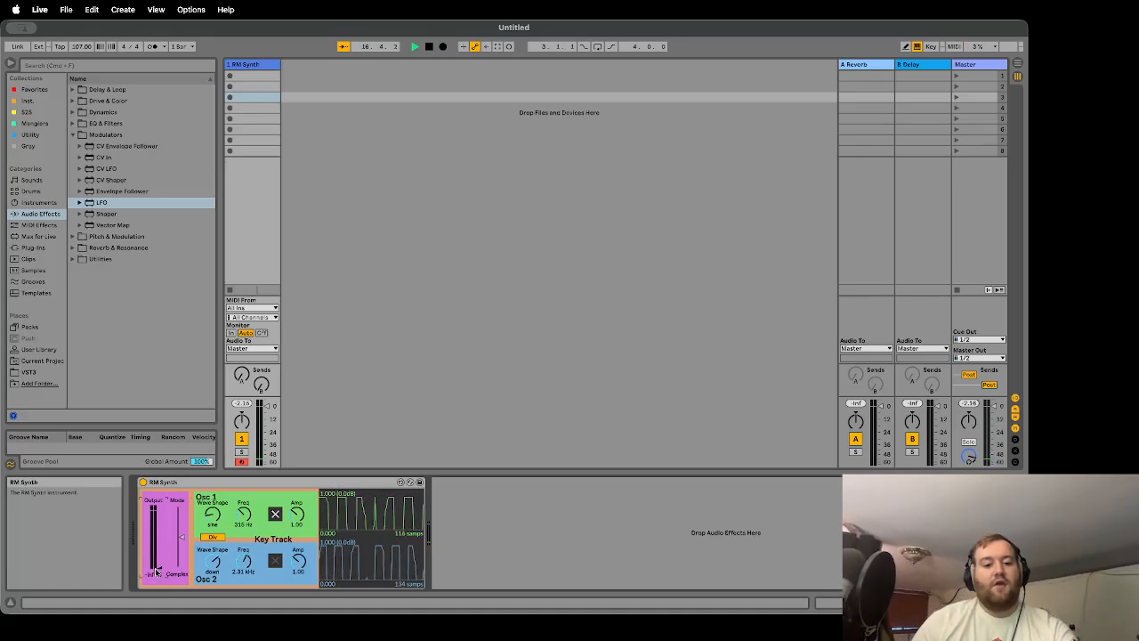